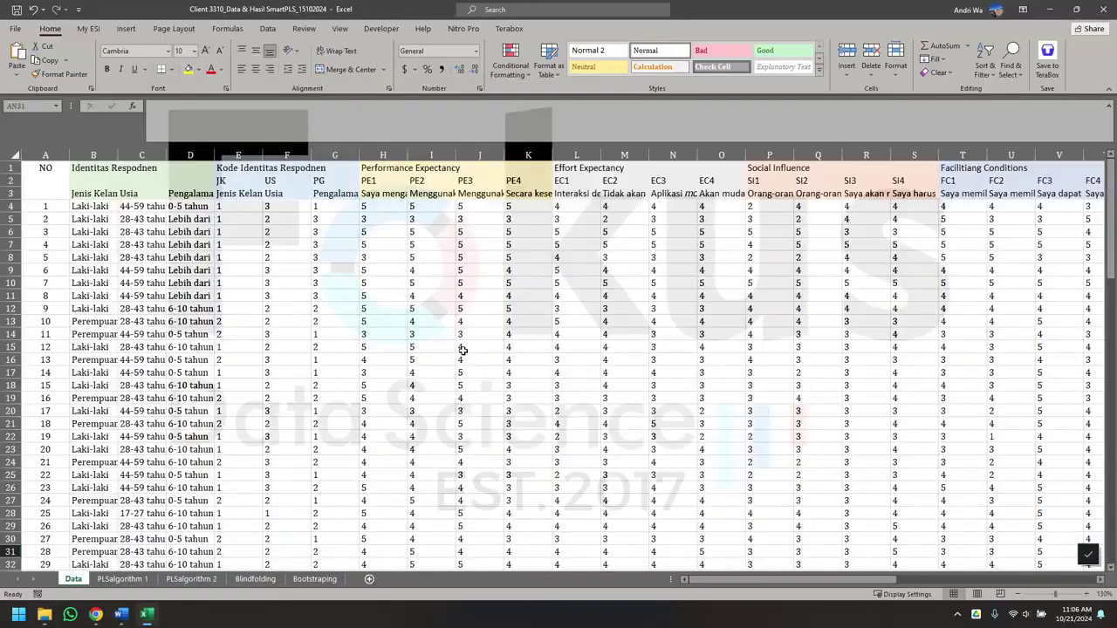
# - Examine the respondent identity columns B to D and the coded gender, age and experience columns E to G
pyautogui.click(463, 347)
pyautogui.hscroll(1, 273, 275)
pyautogui.hscroll(3, 272, 276)
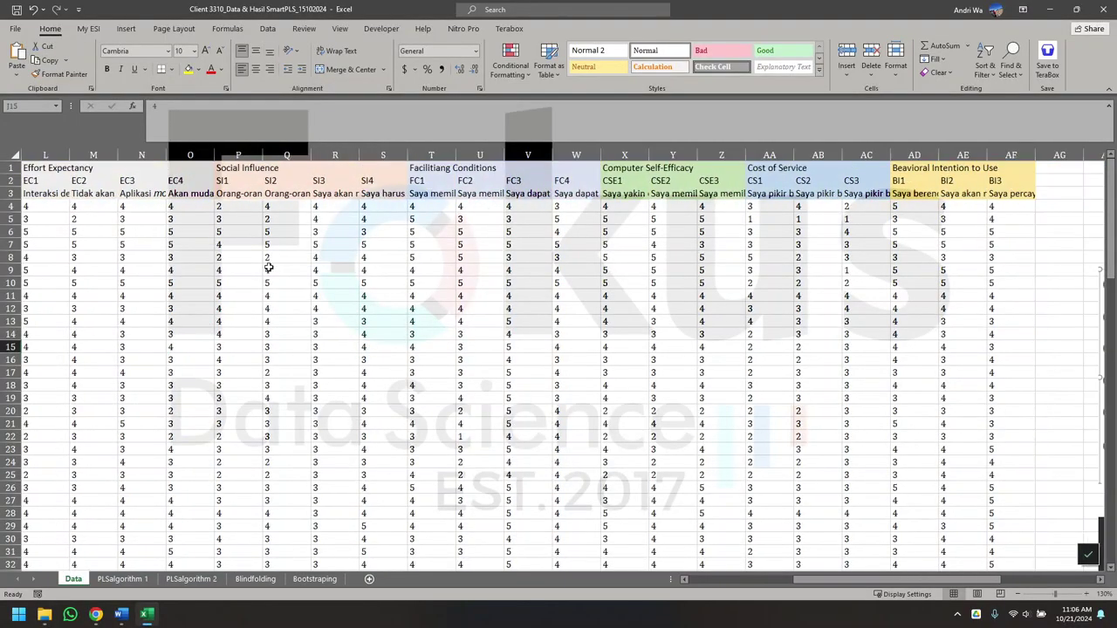
pyautogui.hscroll(-4, 254, 262)
pyautogui.click(88, 170)
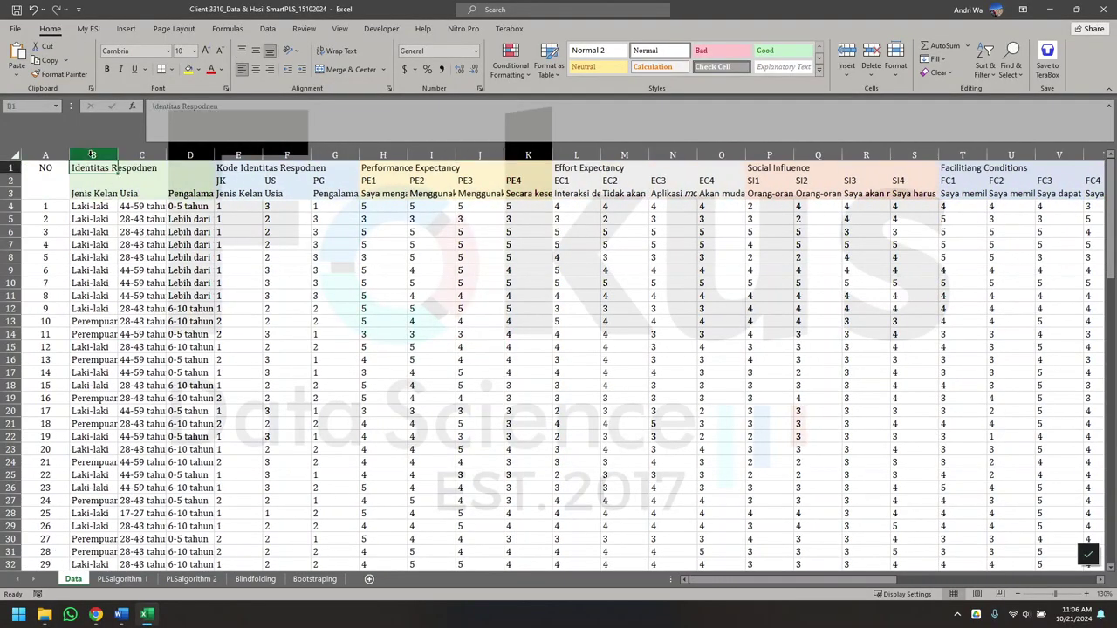
pyautogui.moveTo(93, 155); pyautogui.dragTo(199, 155)
pyautogui.click(241, 207)
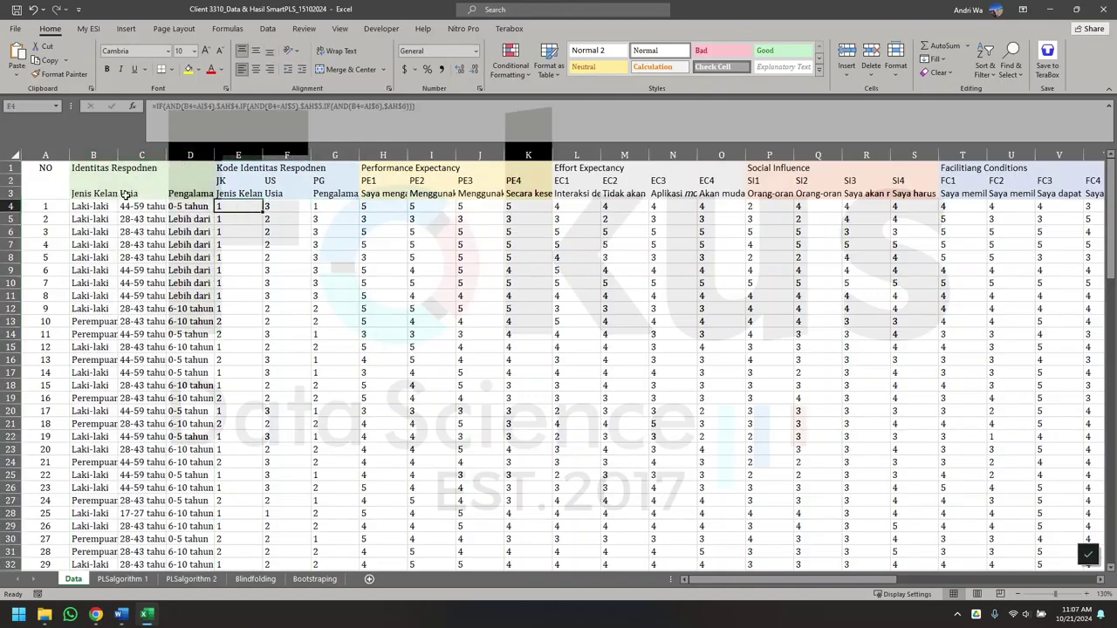
pyautogui.click(243, 194)
pyautogui.click(301, 200)
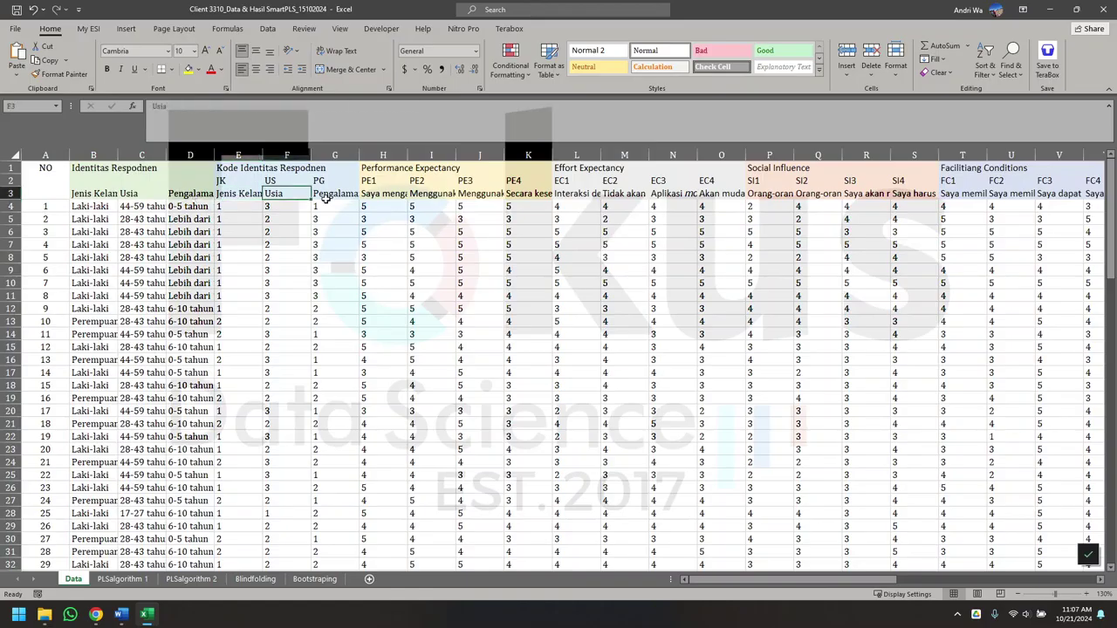
pyautogui.click(325, 199)
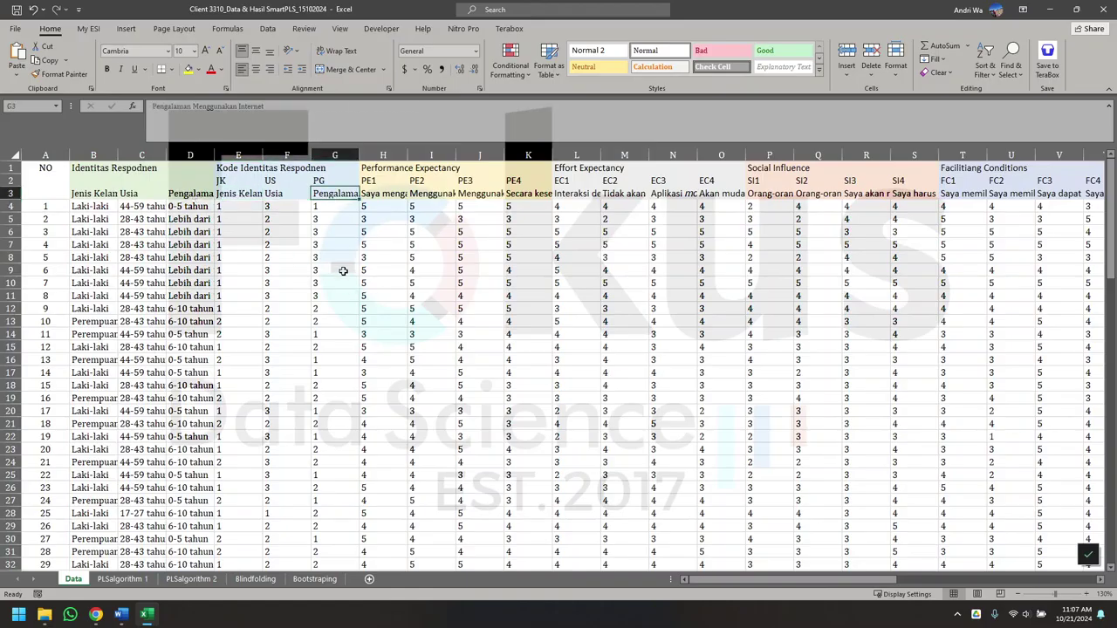
# - Examine the coding key in AH4:AK6 that assigns numeric codes to gender, age group and internet experience
pyautogui.hscroll(10, 343, 271)
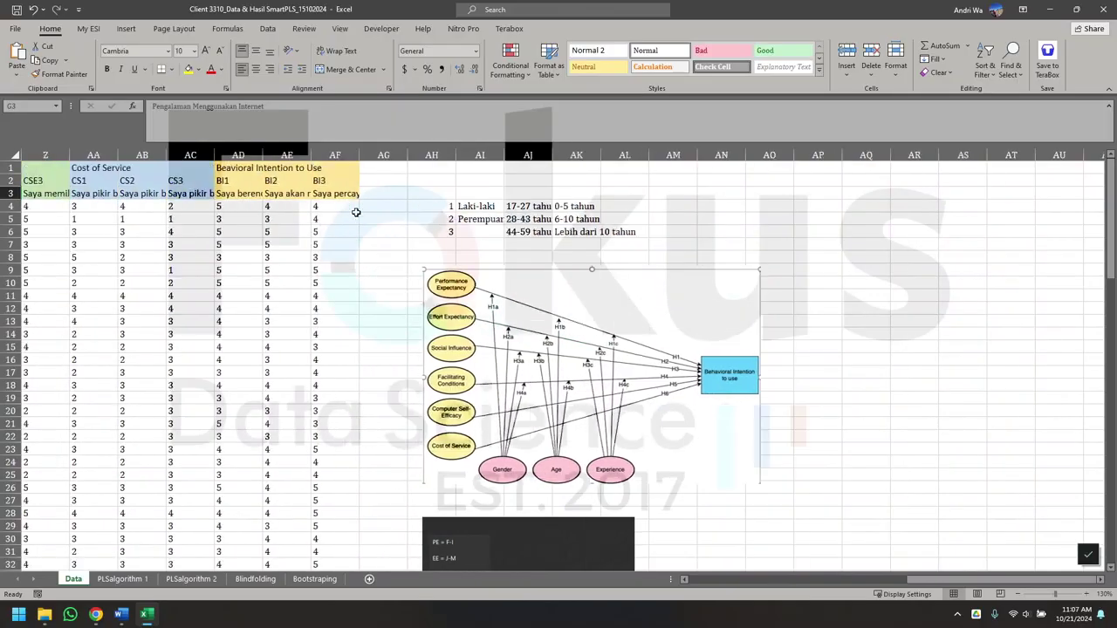
pyautogui.click(464, 207)
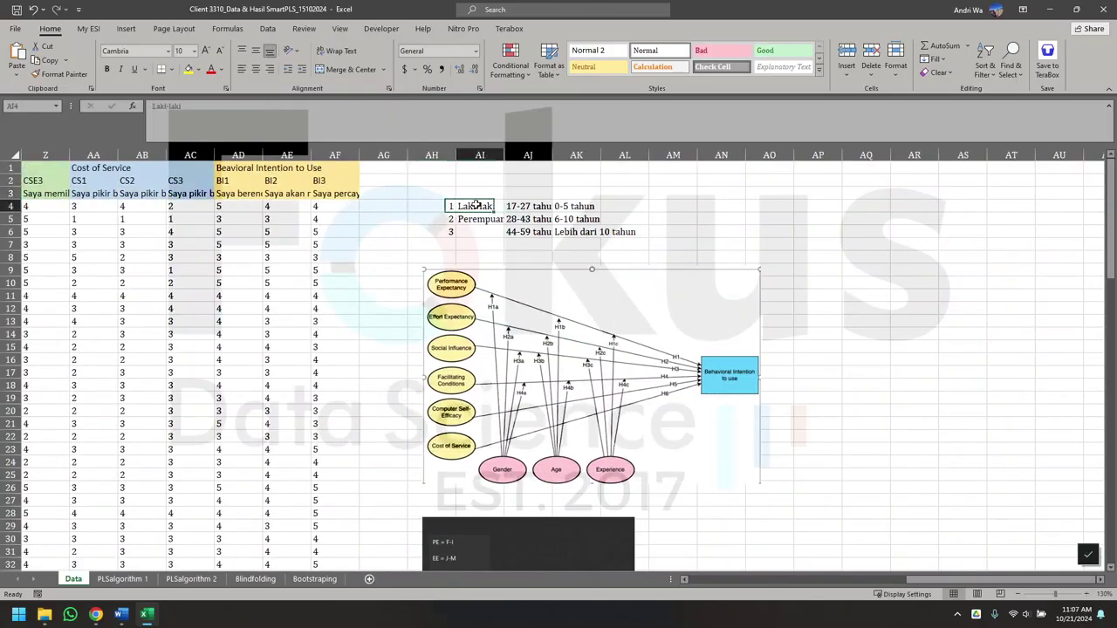
pyautogui.click(445, 208)
pyautogui.click(459, 219)
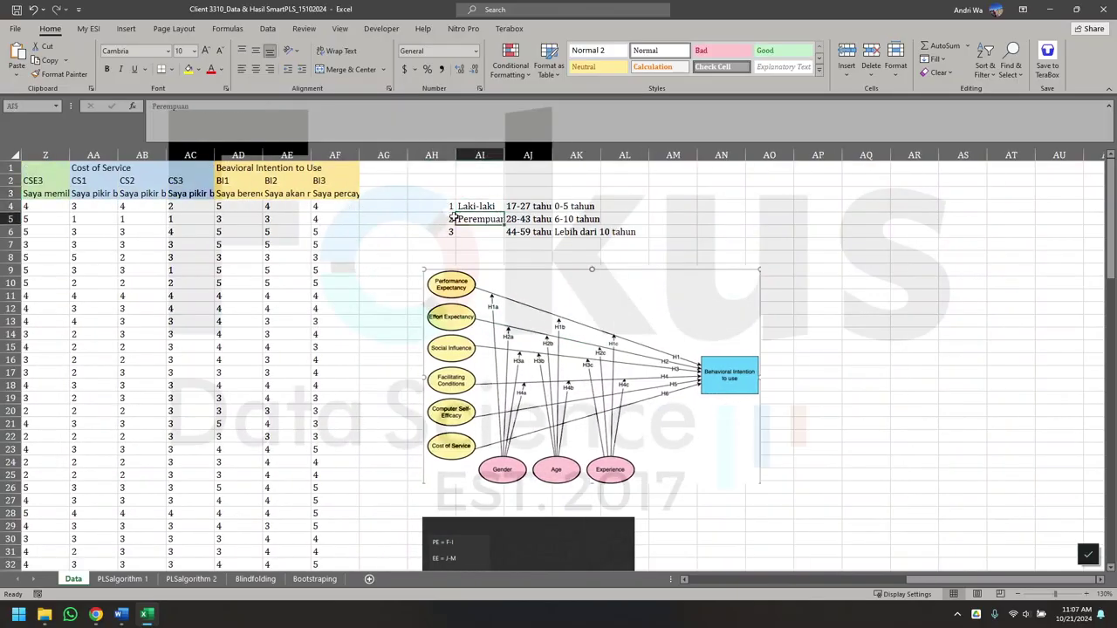
pyautogui.click(453, 218)
pyautogui.click(534, 205)
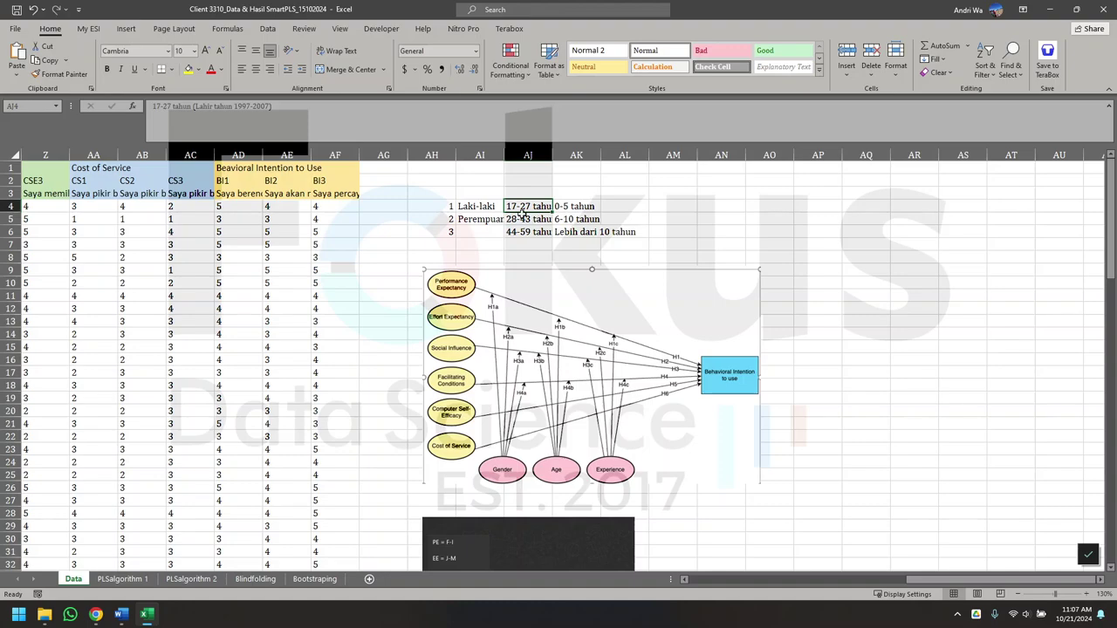
pyautogui.click(446, 206)
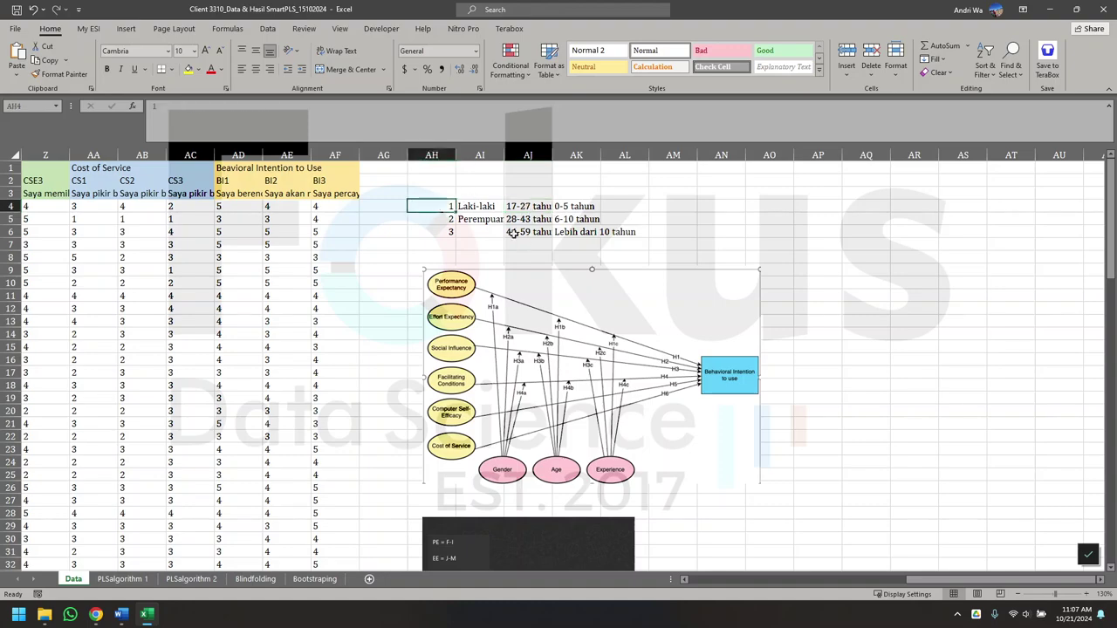
pyautogui.click(515, 234)
pyautogui.click(447, 234)
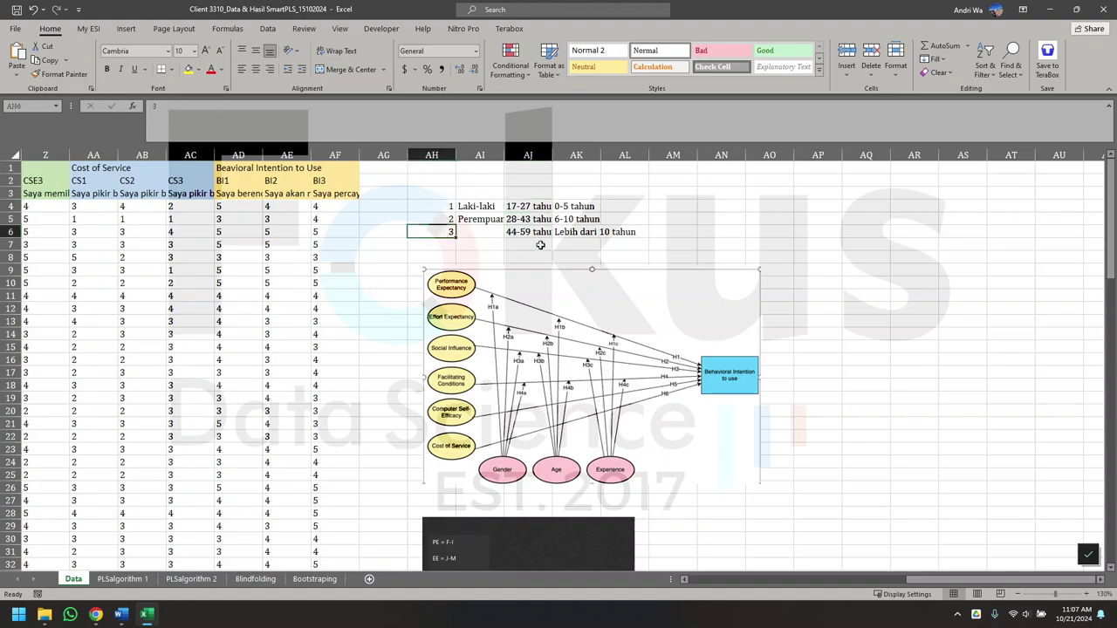
pyautogui.click(570, 206)
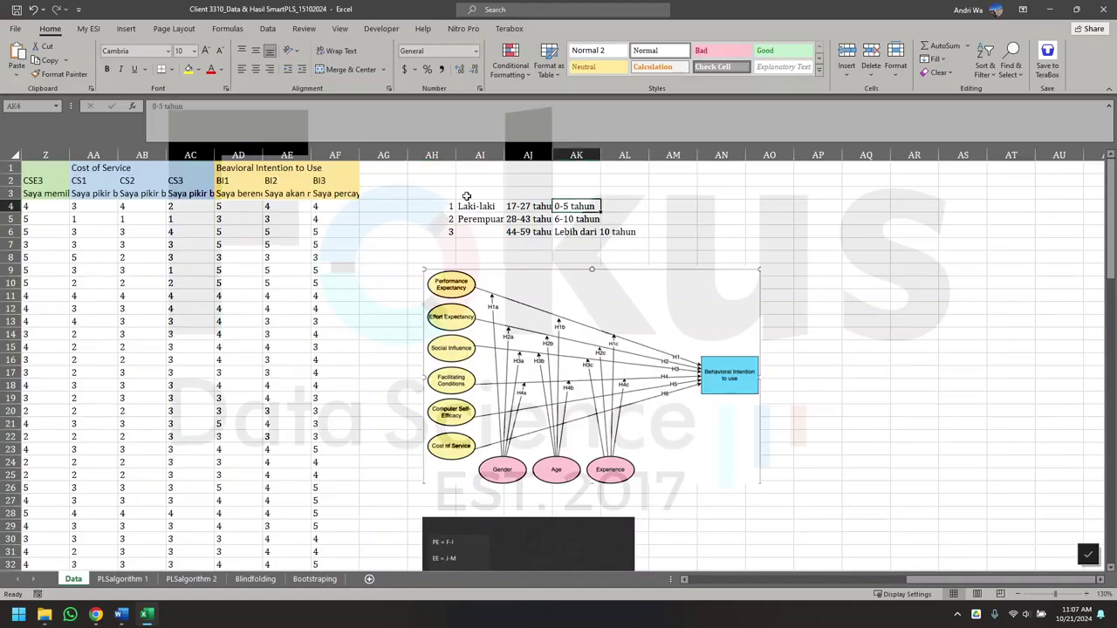
pyautogui.click(434, 209)
pyautogui.click(559, 233)
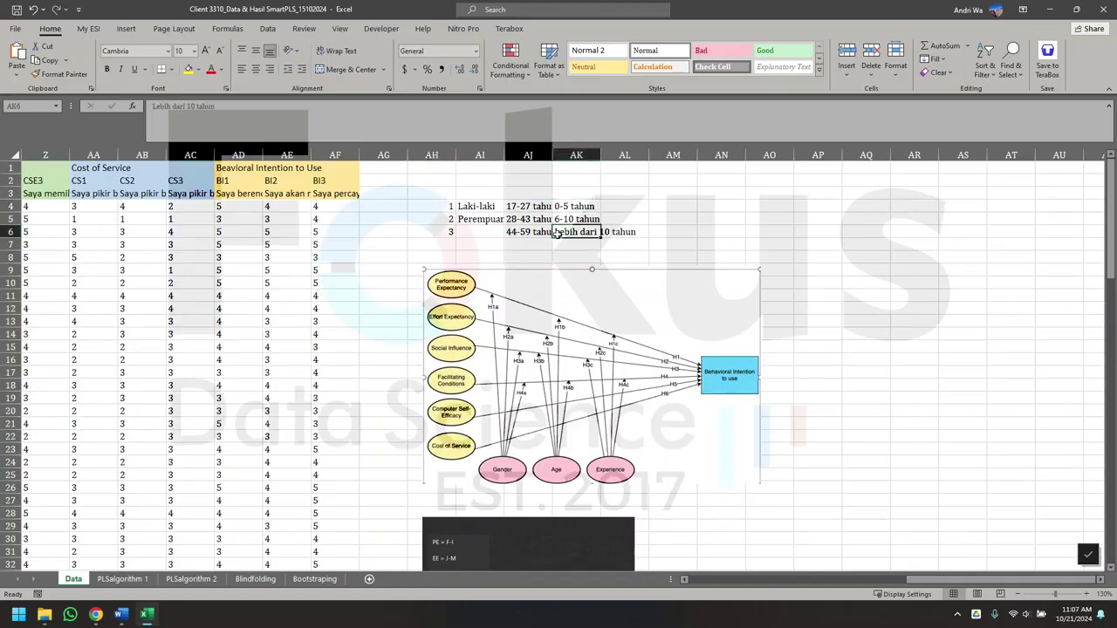
pyautogui.click(445, 229)
# - Review the coded identity columns, the indicator data across all variables, and the variable notes beside the table
pyautogui.hscroll(-8, 349, 245)
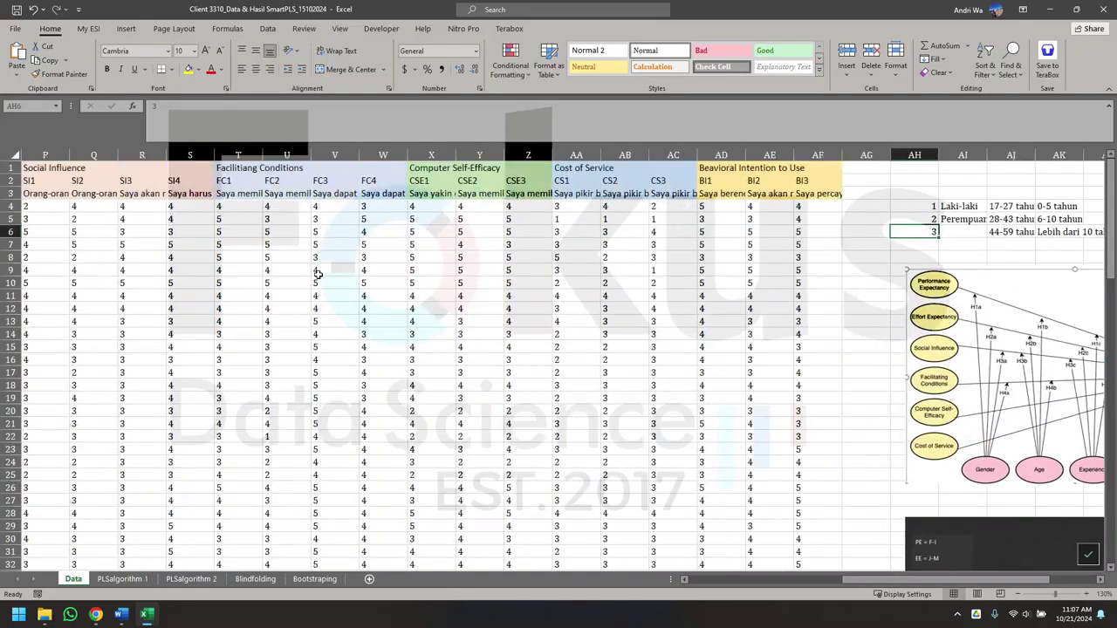
pyautogui.hscroll(-1, 317, 280)
pyautogui.click(252, 244)
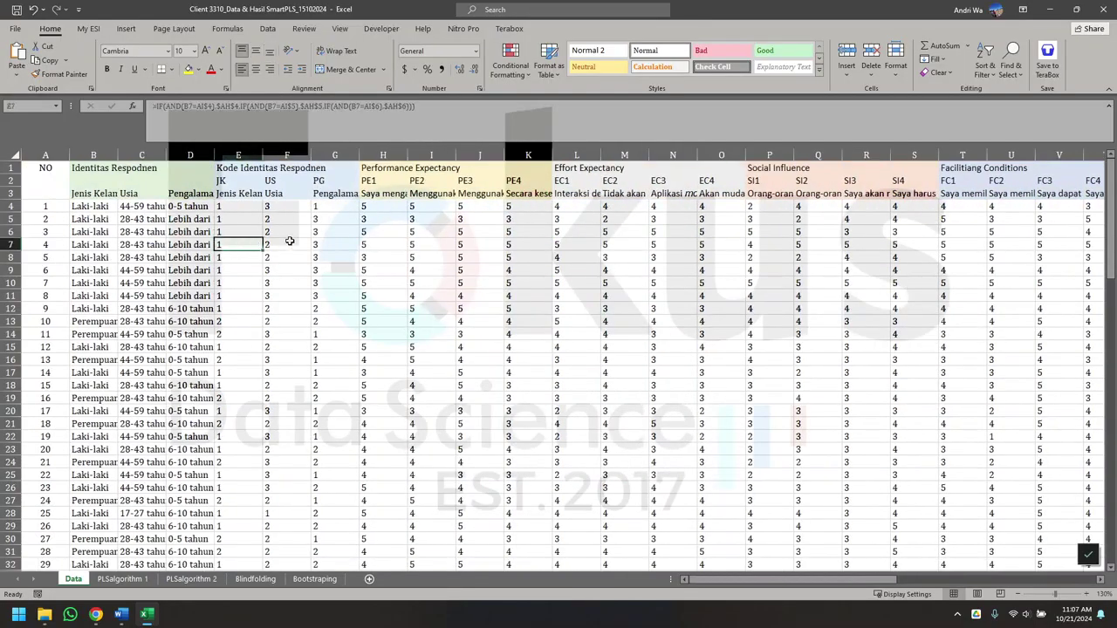
pyautogui.hscroll(7, 583, 332)
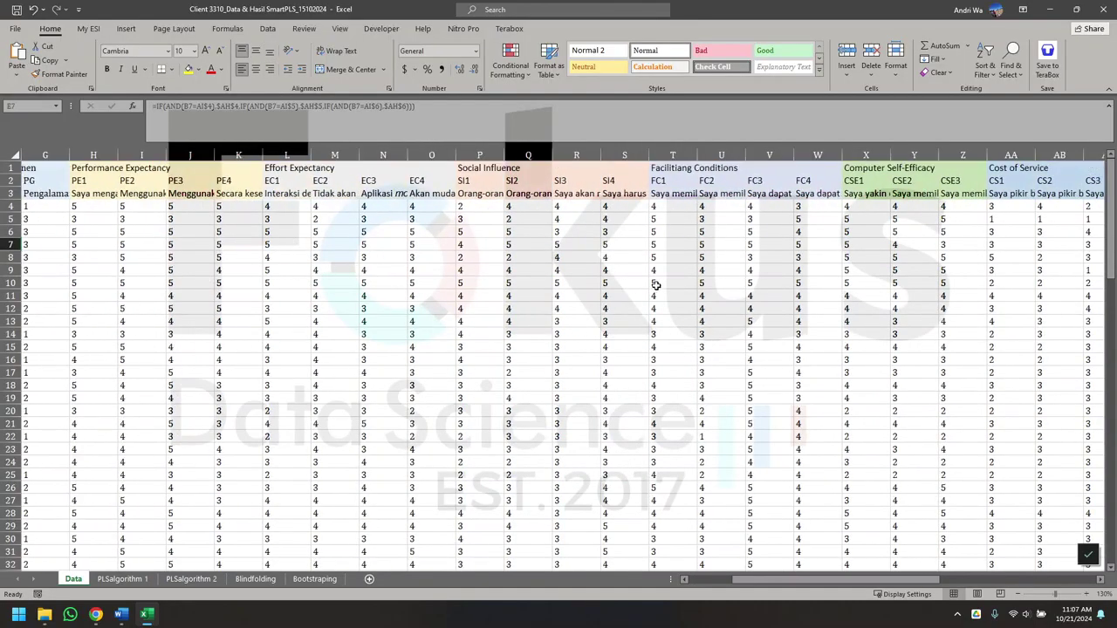
pyautogui.scroll(-1, 548, 281)
pyautogui.scroll(-7, 548, 280)
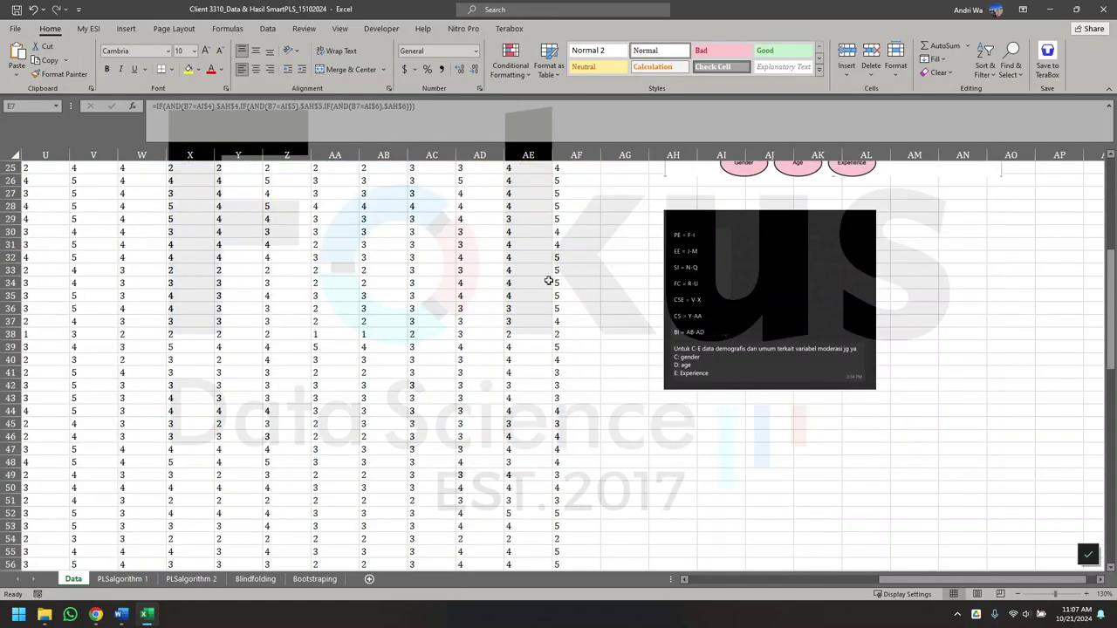
pyautogui.scroll(8, 548, 280)
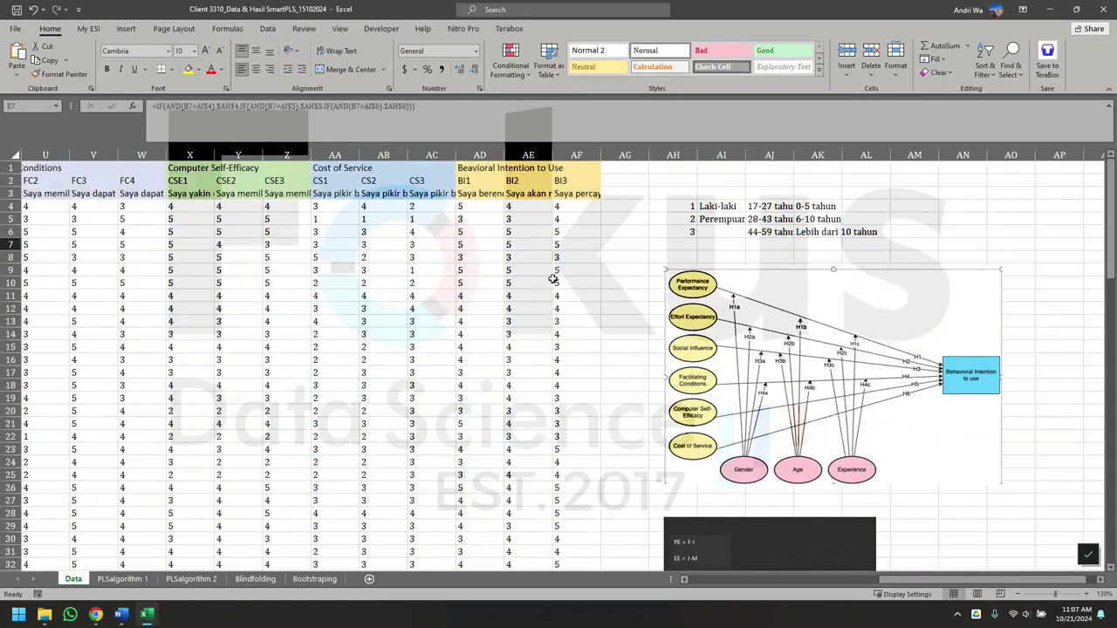
pyautogui.hscroll(-7, 527, 280)
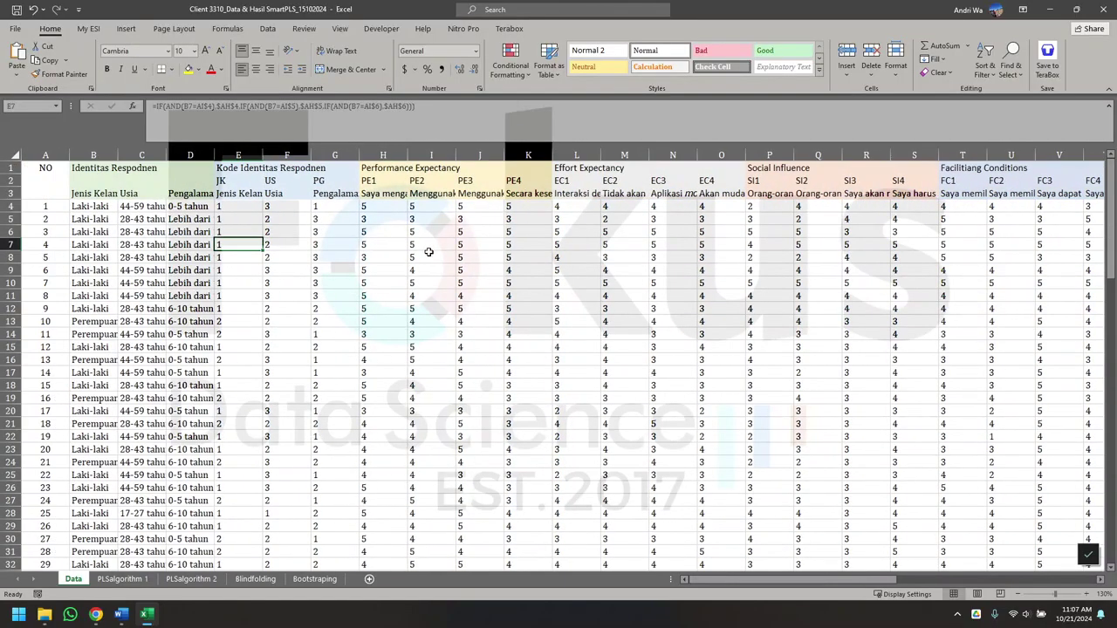
# - Copy the coded data from the JK header in E2 through the BI3 column down to the last respondent row
pyautogui.click(233, 181)
pyautogui.hscroll(7, 244, 175)
pyautogui.hscroll(2, 249, 167)
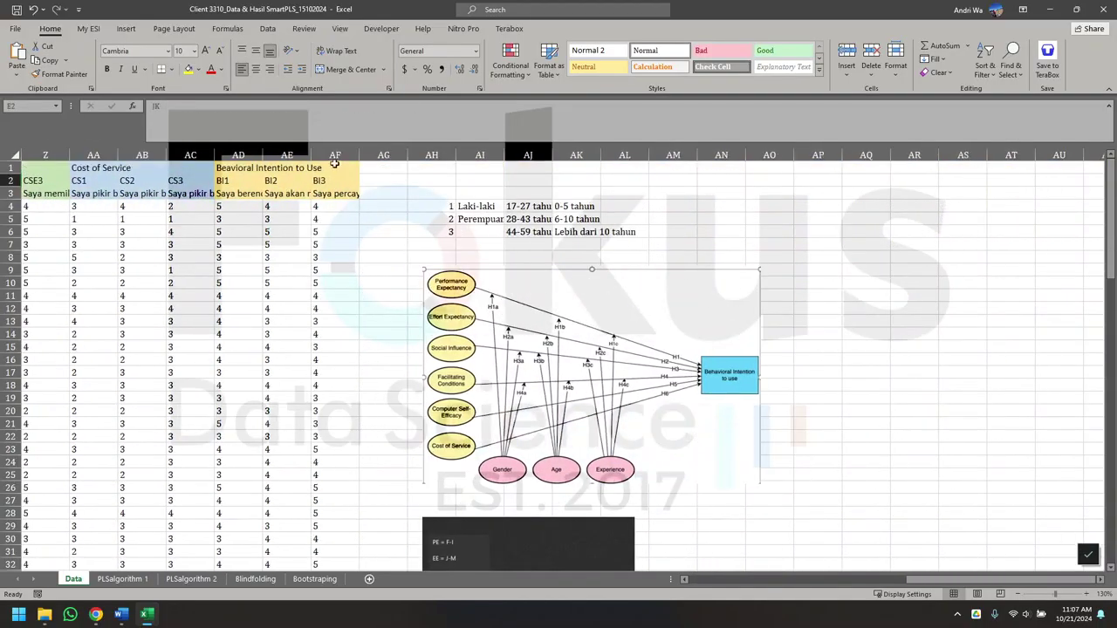
pyautogui.keyDown('shift'); pyautogui.click(343, 179); pyautogui.keyUp('shift')
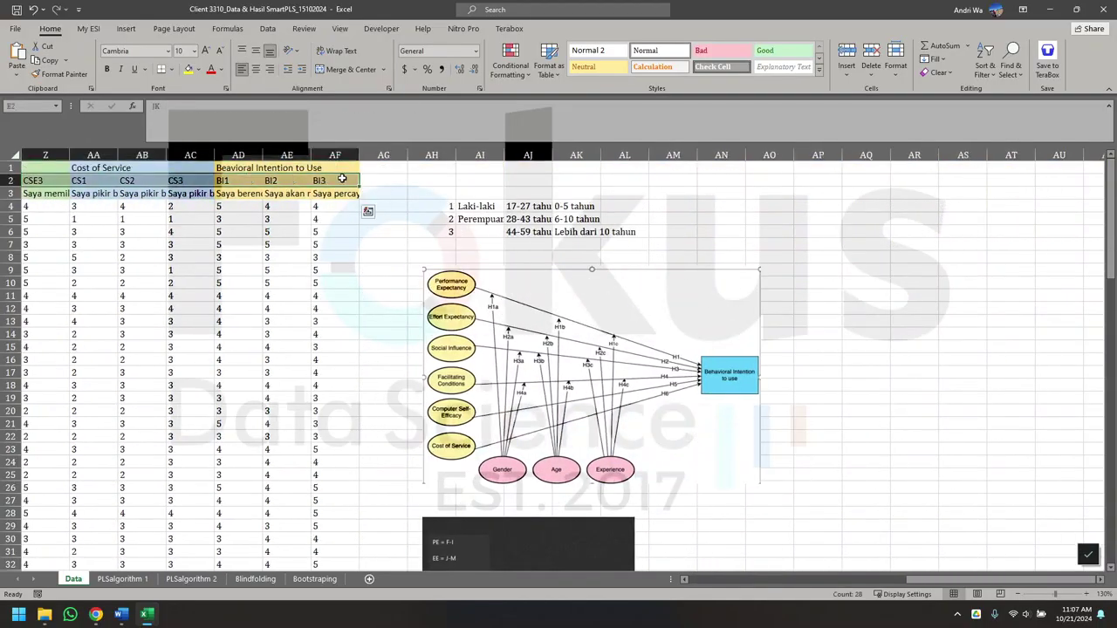
pyautogui.hotkey('ctrl', 'shift', 'Down')
pyautogui.scroll(20, 347, 236)
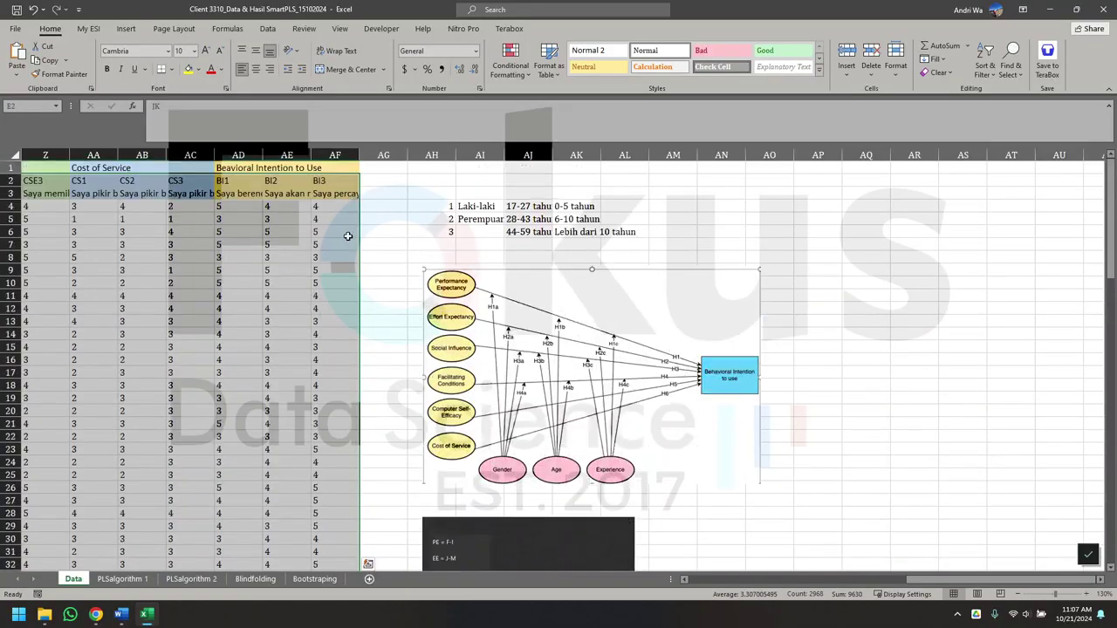
pyautogui.hscroll(-9, 347, 235)
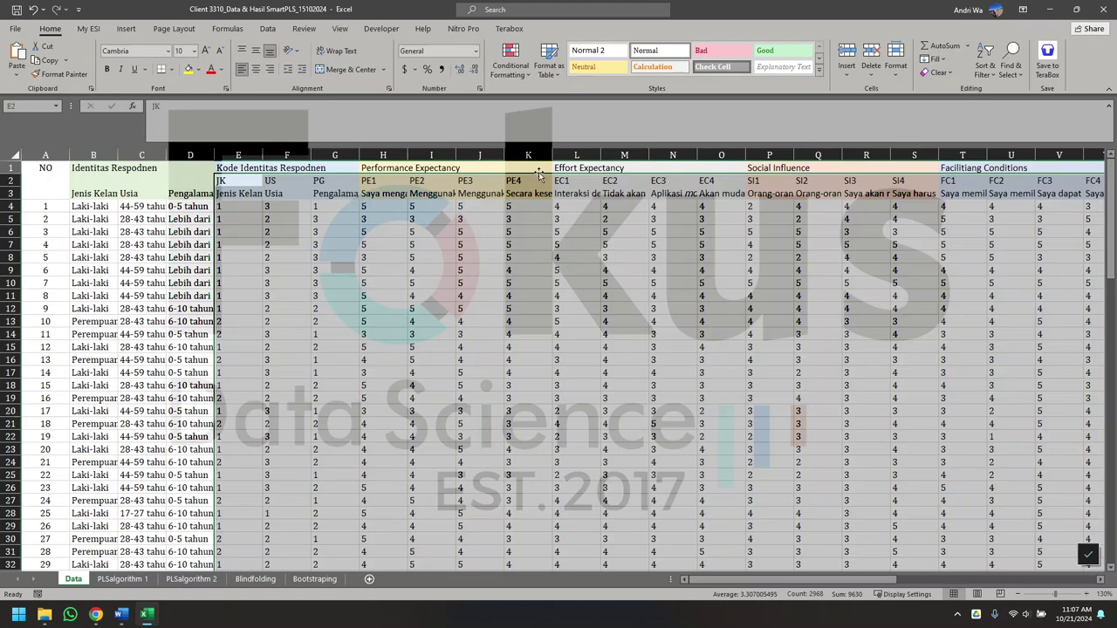
pyautogui.rightClick(347, 244)
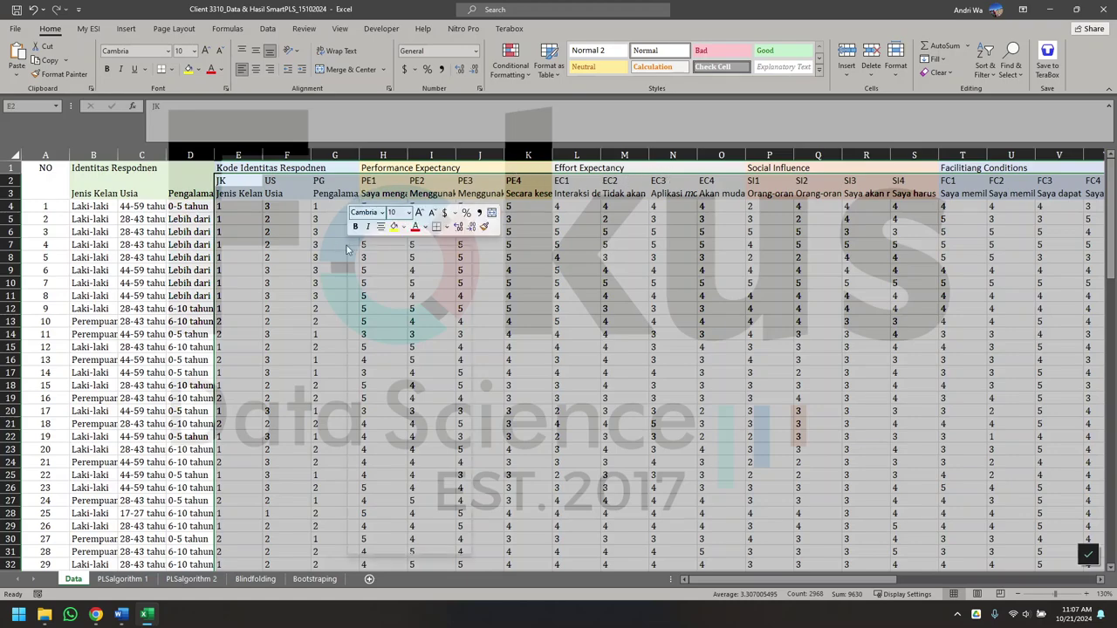
pyautogui.click(384, 269)
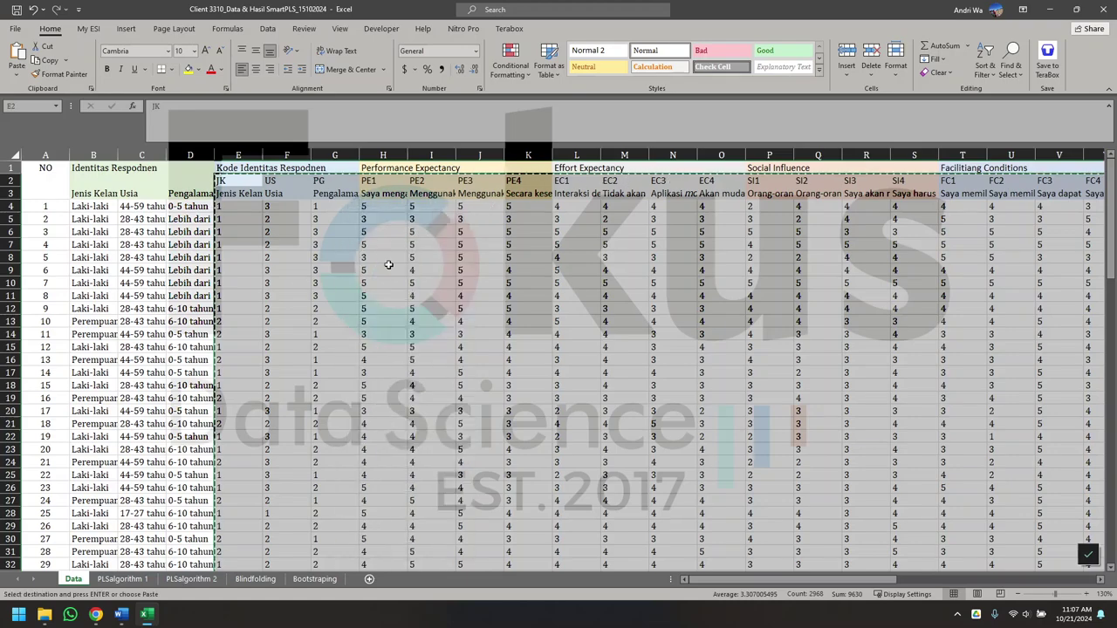
# - Create a blank workbook, paste the copied data as values starting at A1, and check it down to the last row
pyautogui.click(16, 28)
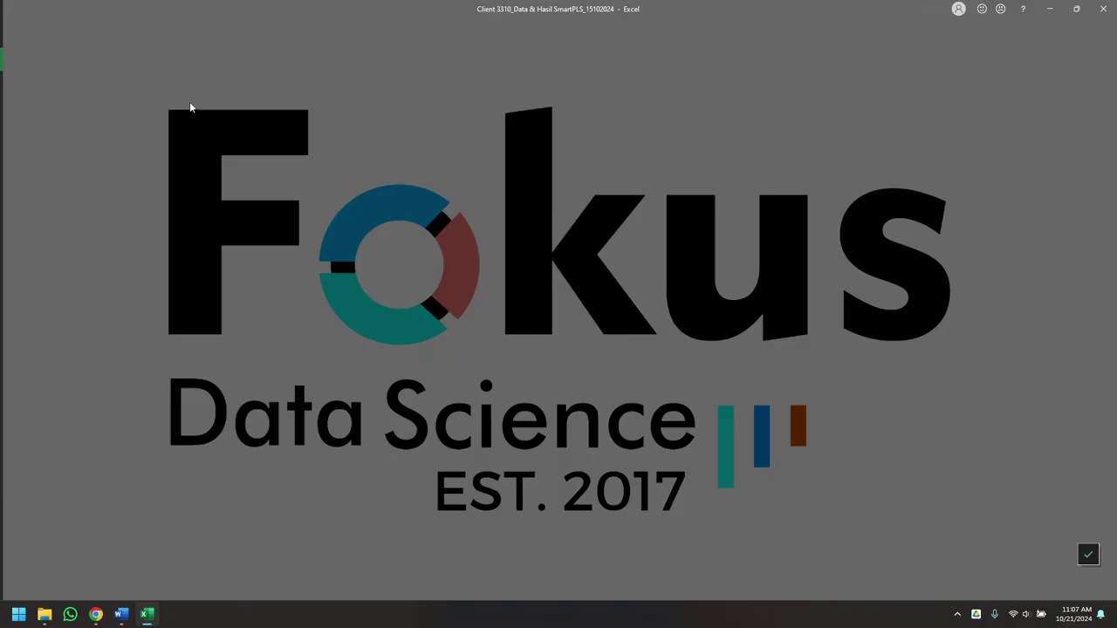
pyautogui.click(179, 112)
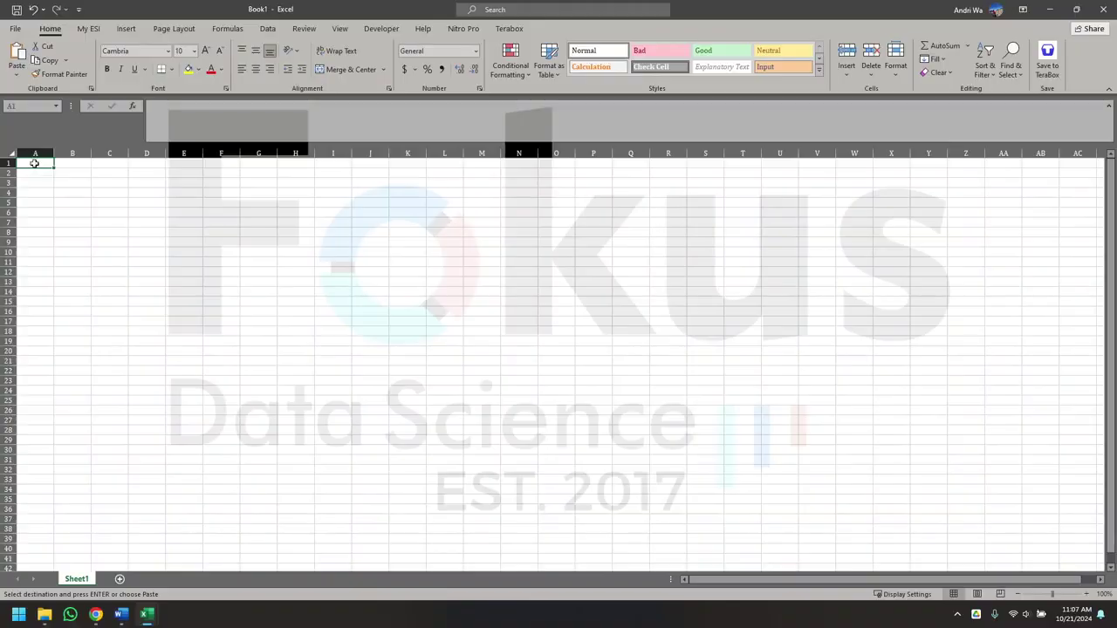
pyautogui.rightClick(35, 160)
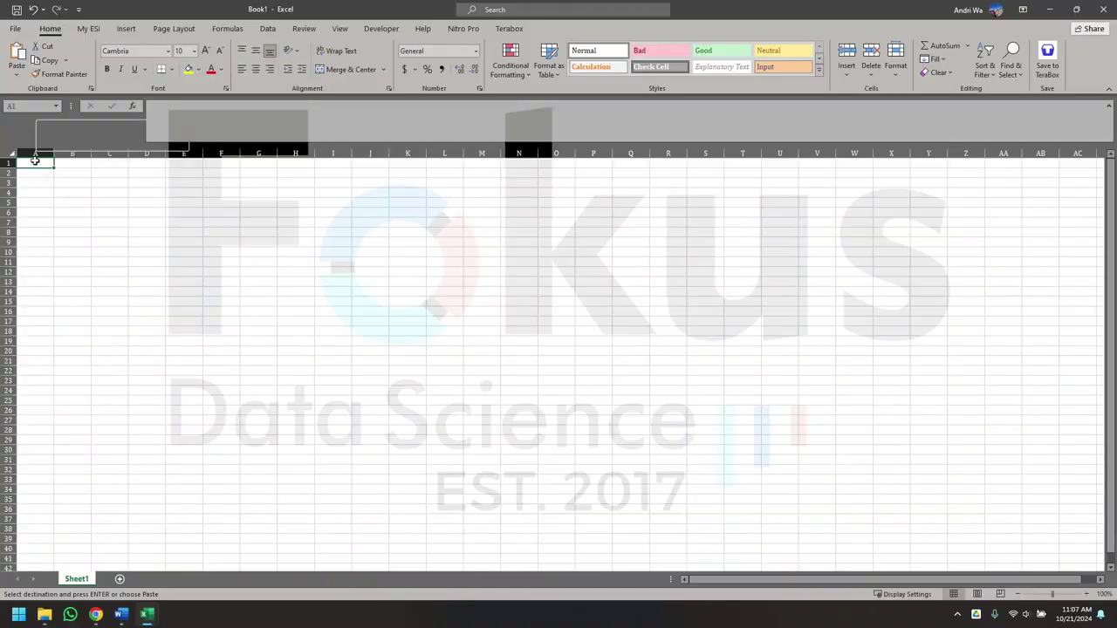
pyautogui.click(82, 218)
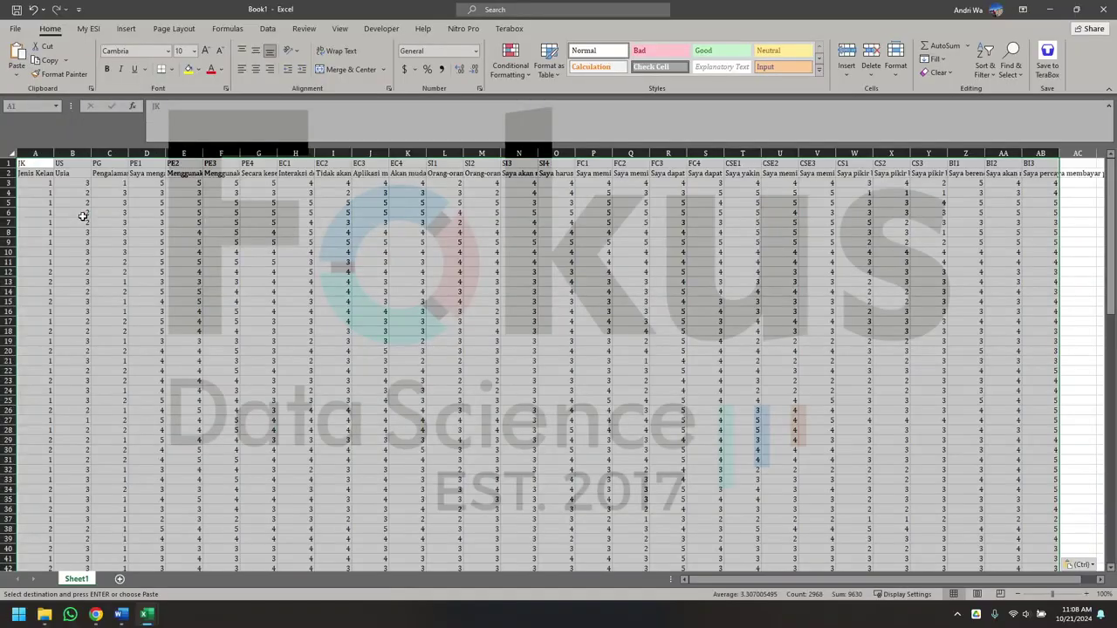
pyautogui.scroll(-20, 80, 219)
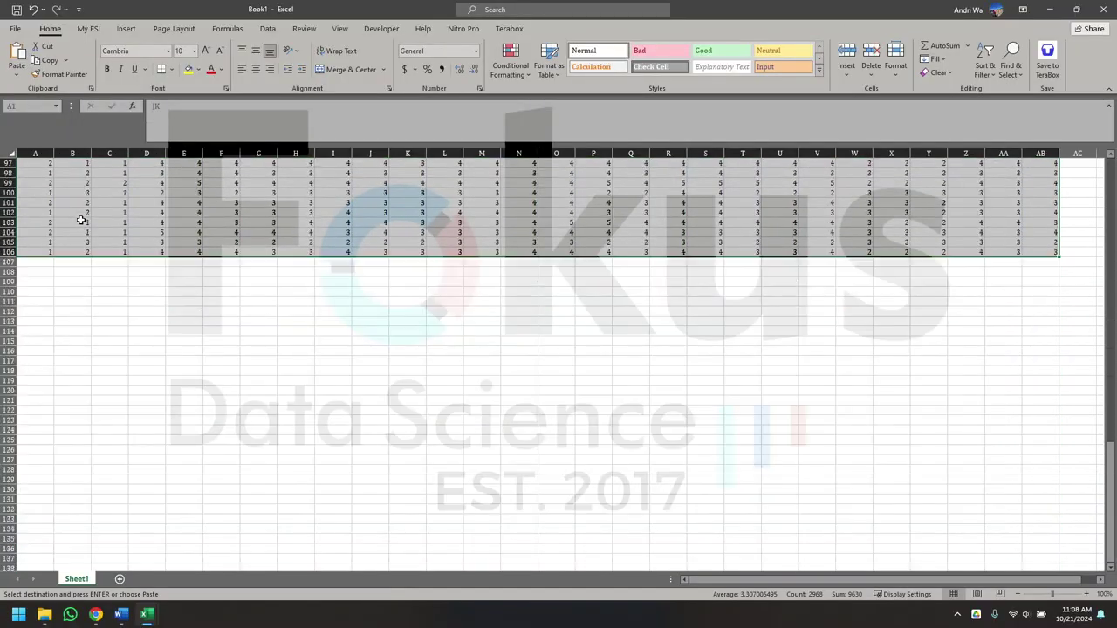
pyautogui.scroll(20, 82, 219)
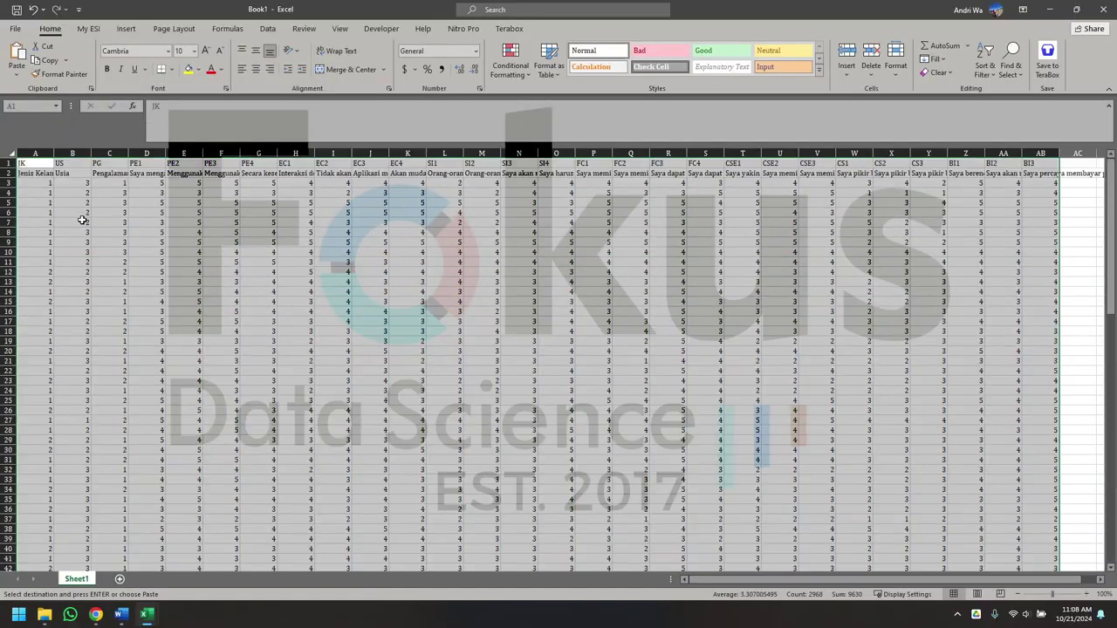
# - Delete row 2 containing the full question texts, keeping only the indicator codes as headers
pyautogui.click(8, 174)
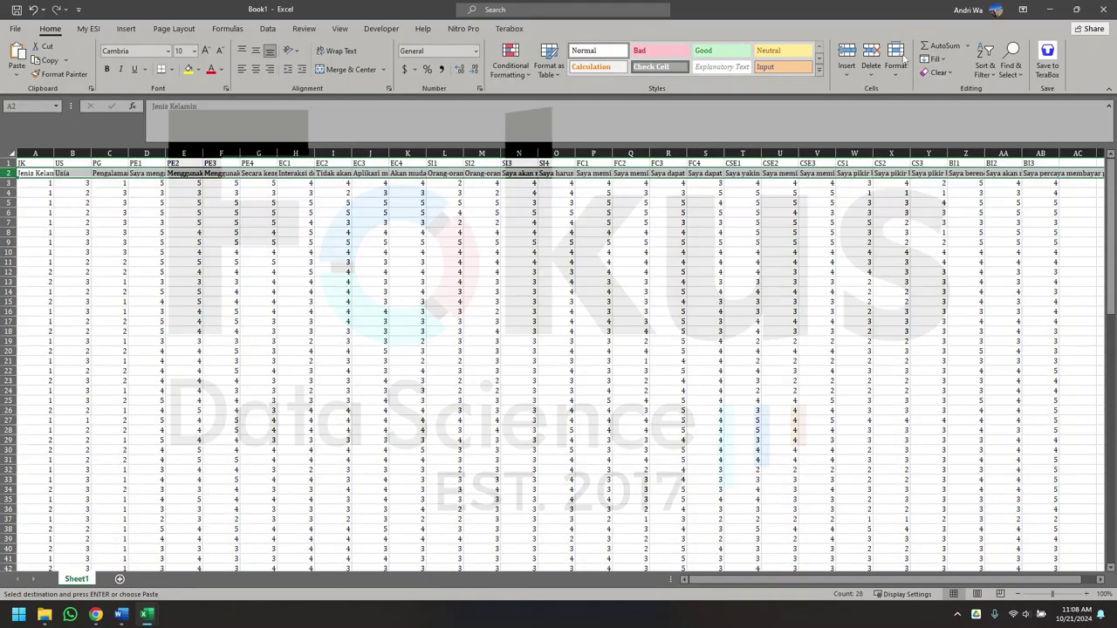
pyautogui.click(870, 54)
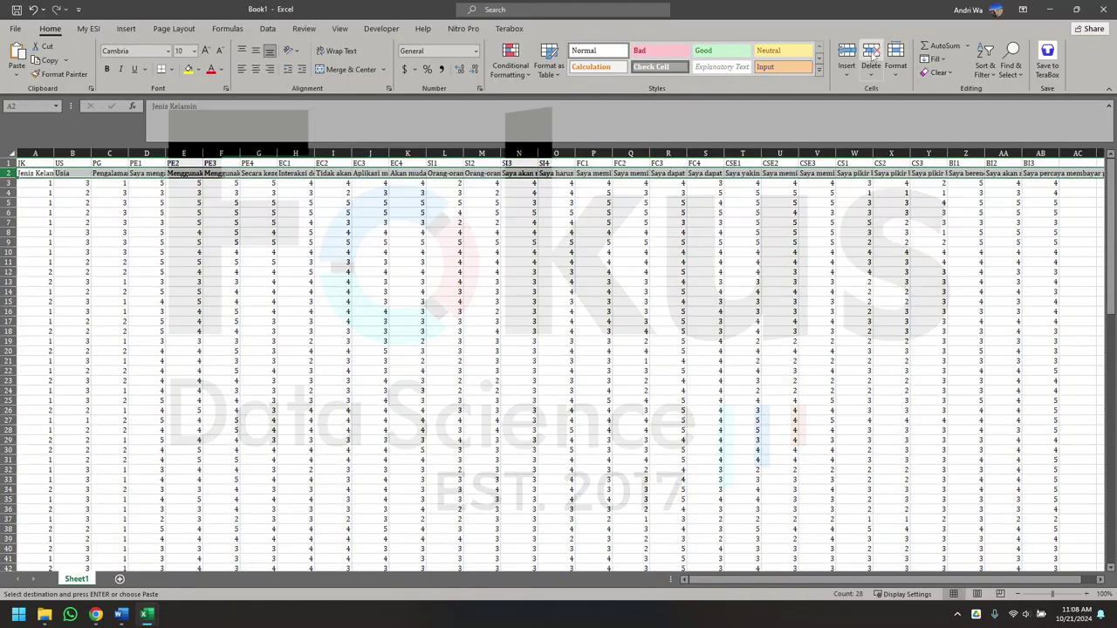
# - Set up saving the workbook as CSV UTF-8 (Comma delimited) under the name Contoh CSV, and cancel the save
pyautogui.click(16, 29)
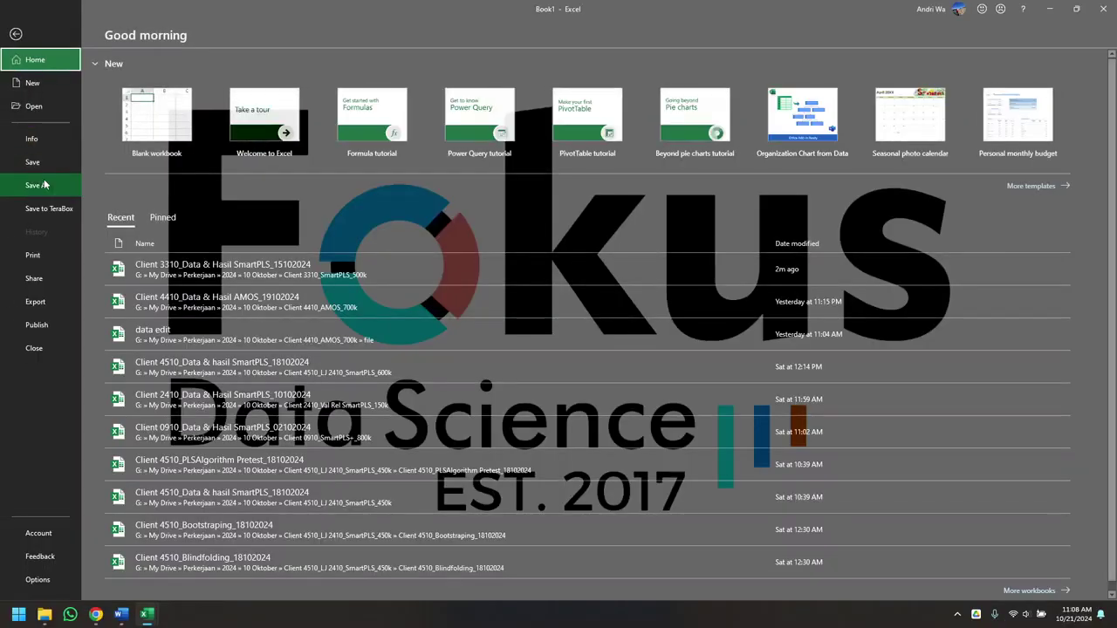
pyautogui.click(37, 185)
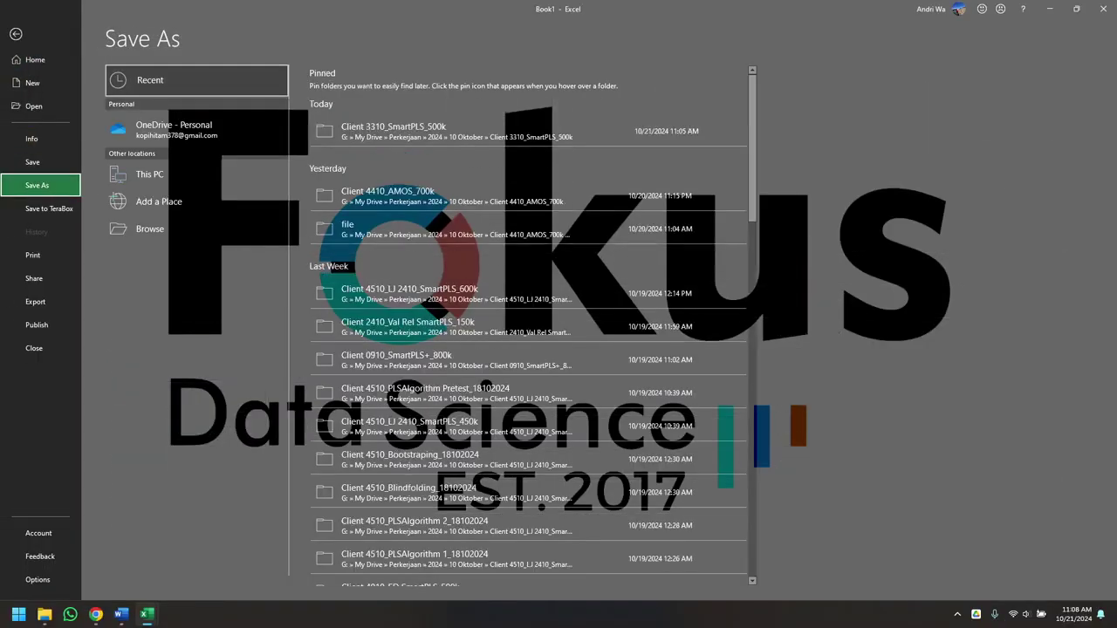
pyautogui.click(149, 202)
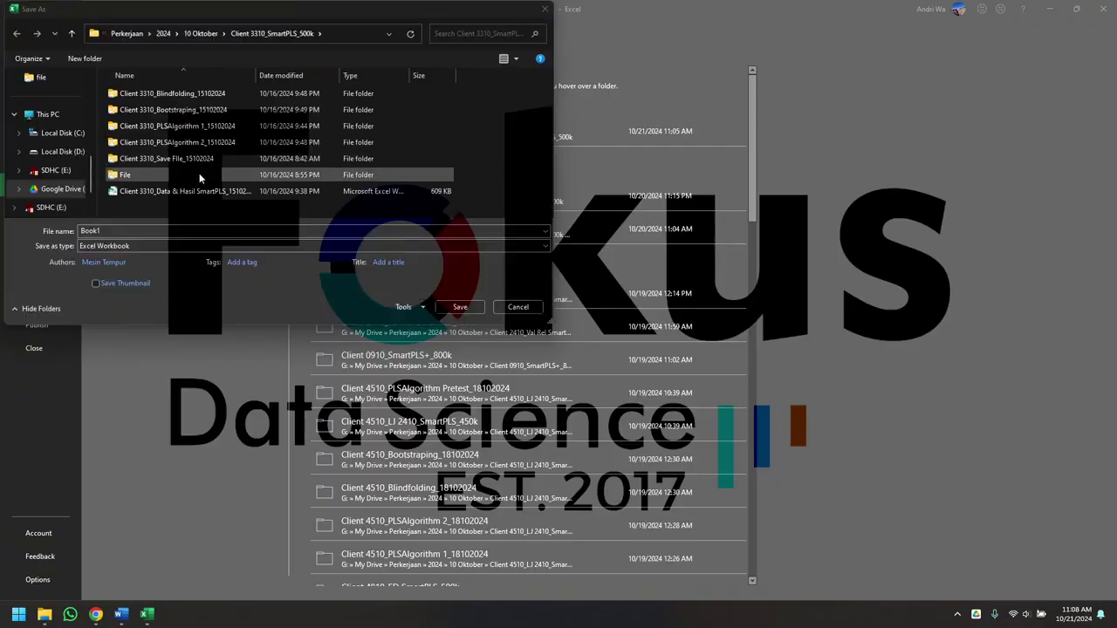
pyautogui.doubleClick(146, 224)
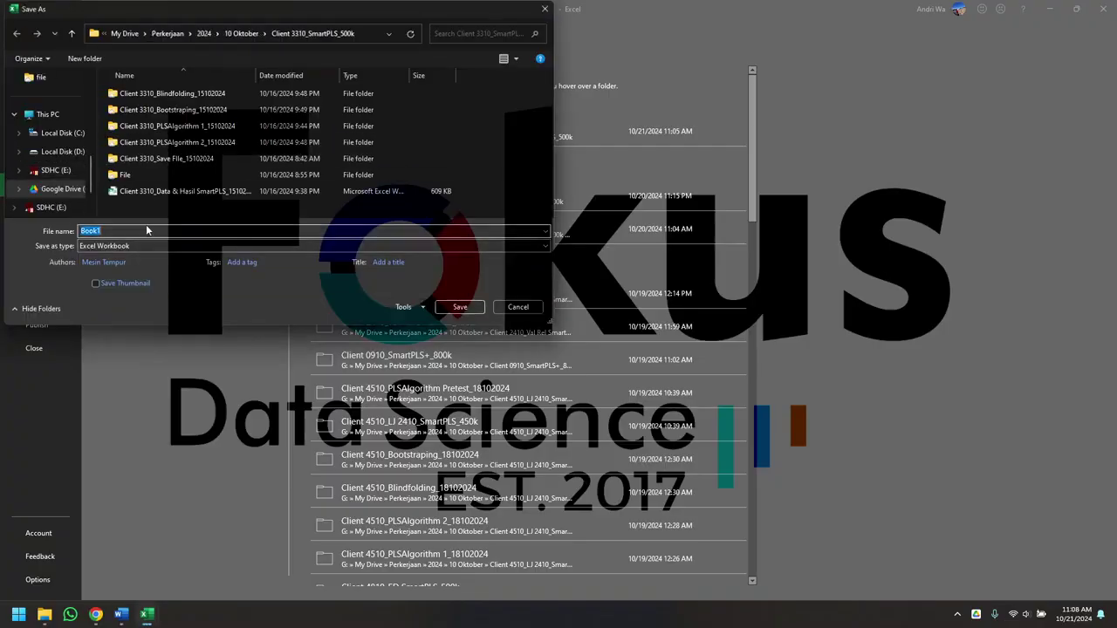
pyautogui.press('BackSpace')
pyautogui.click(83, 248)
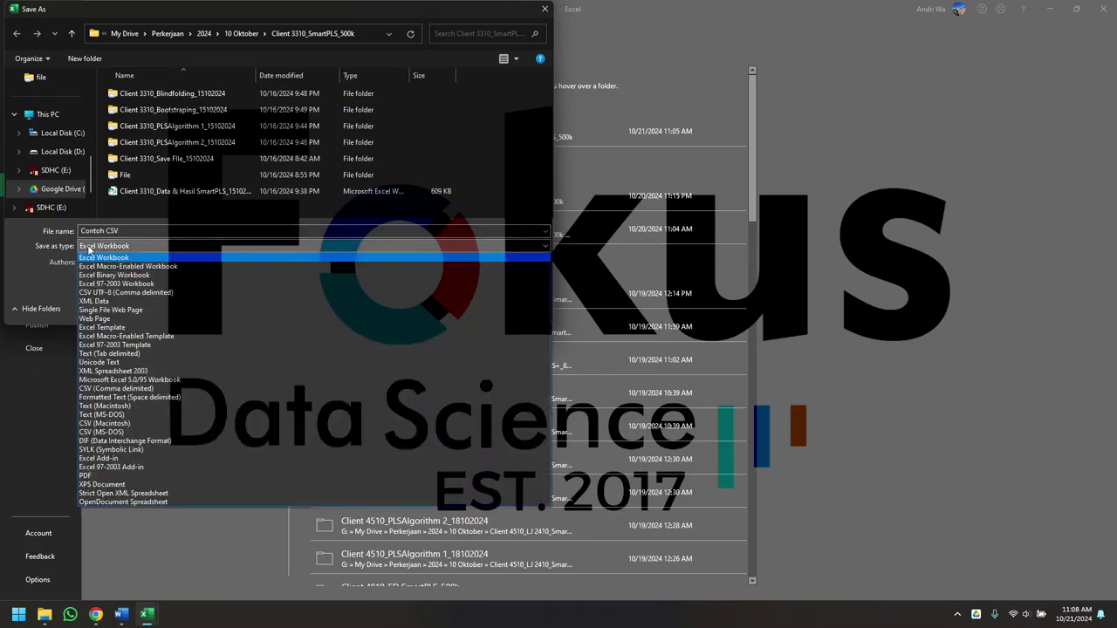
pyautogui.click(103, 294)
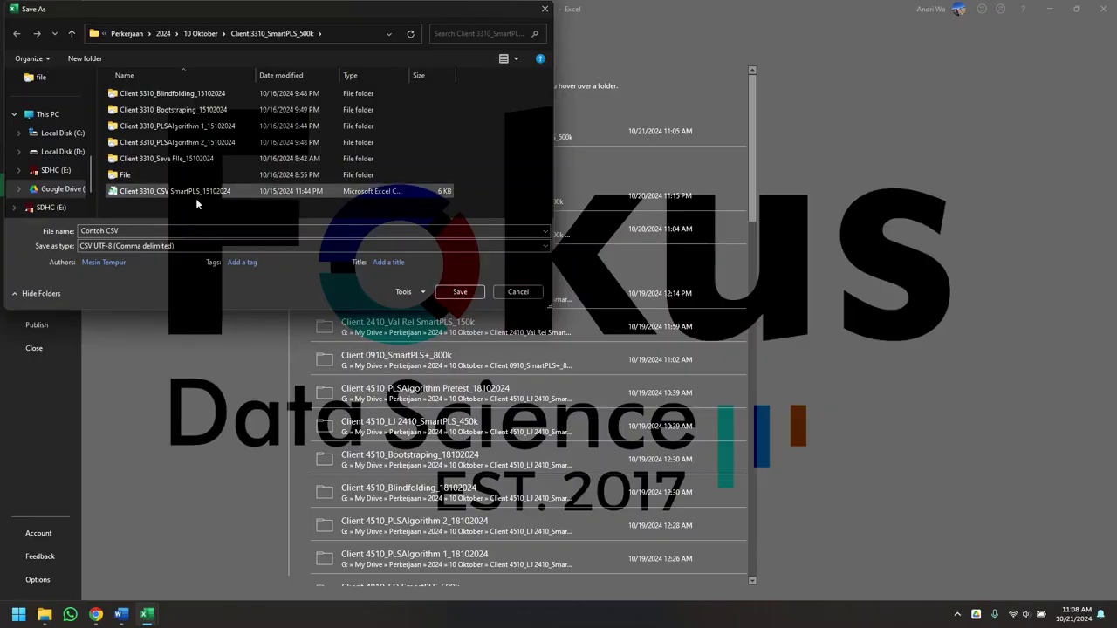
pyautogui.click(517, 292)
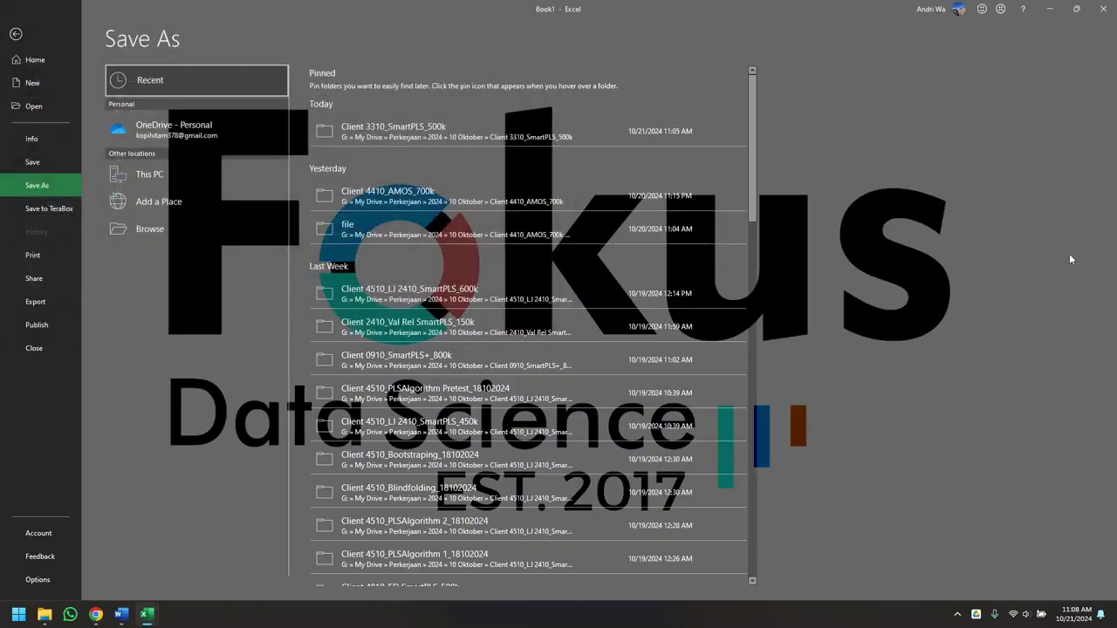
# - Close the Book1 workbook without saving its changes
pyautogui.press('Escape')
pyautogui.hotkey('alt', 'F4')
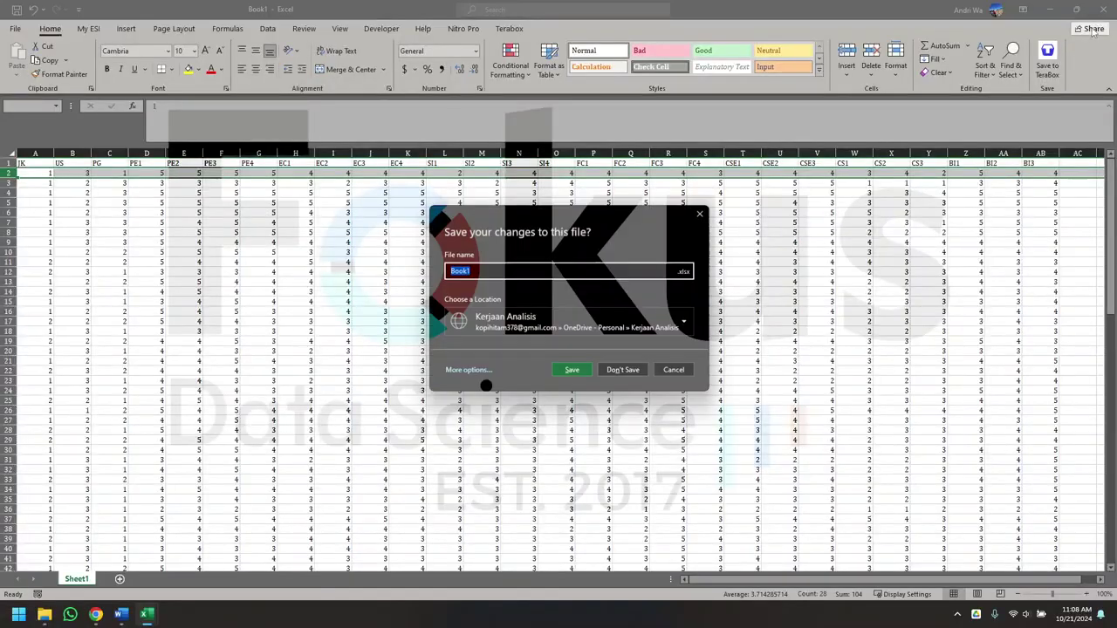
pyautogui.click(633, 369)
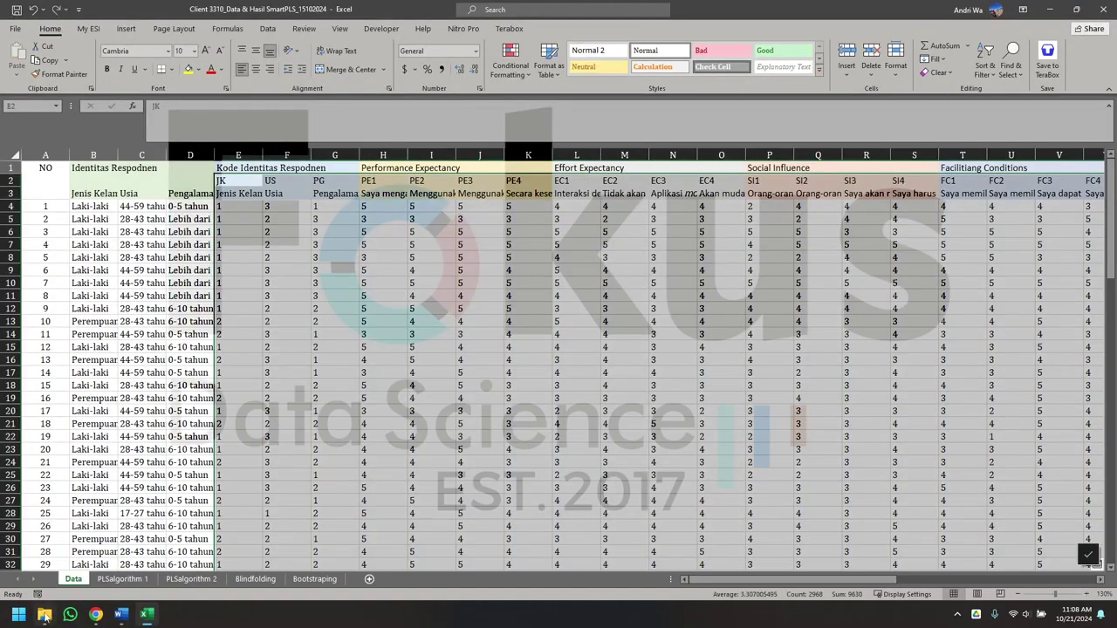
# - Switch to File Explorer and locate the existing CSV SmartPLS_15102024 file in the client's SmartPLS folder
pyautogui.click(44, 615)
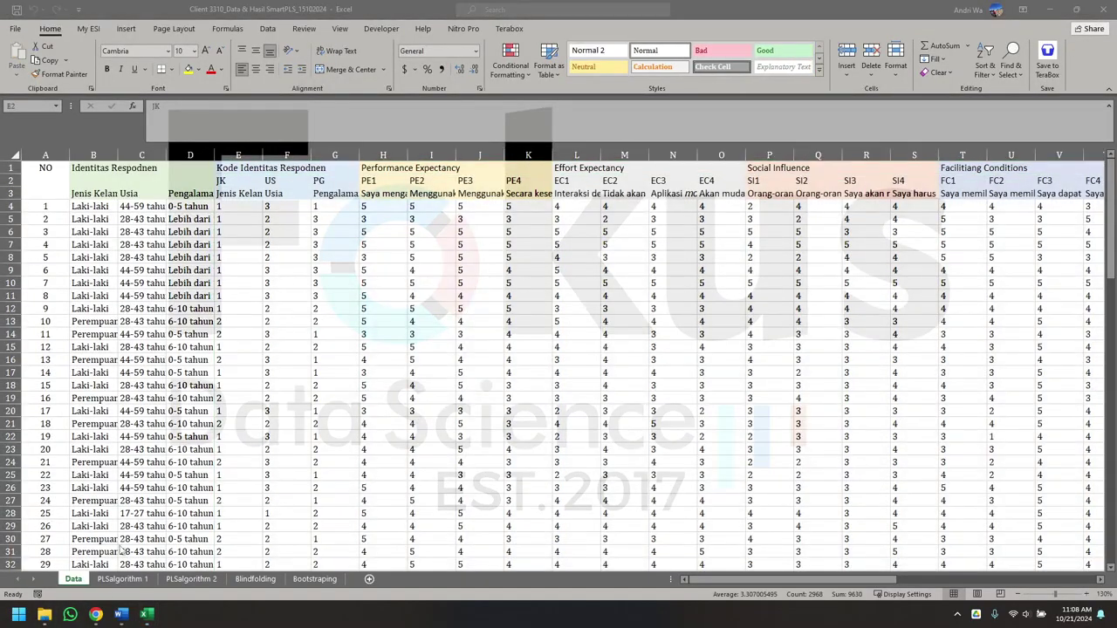
pyautogui.click(44, 616)
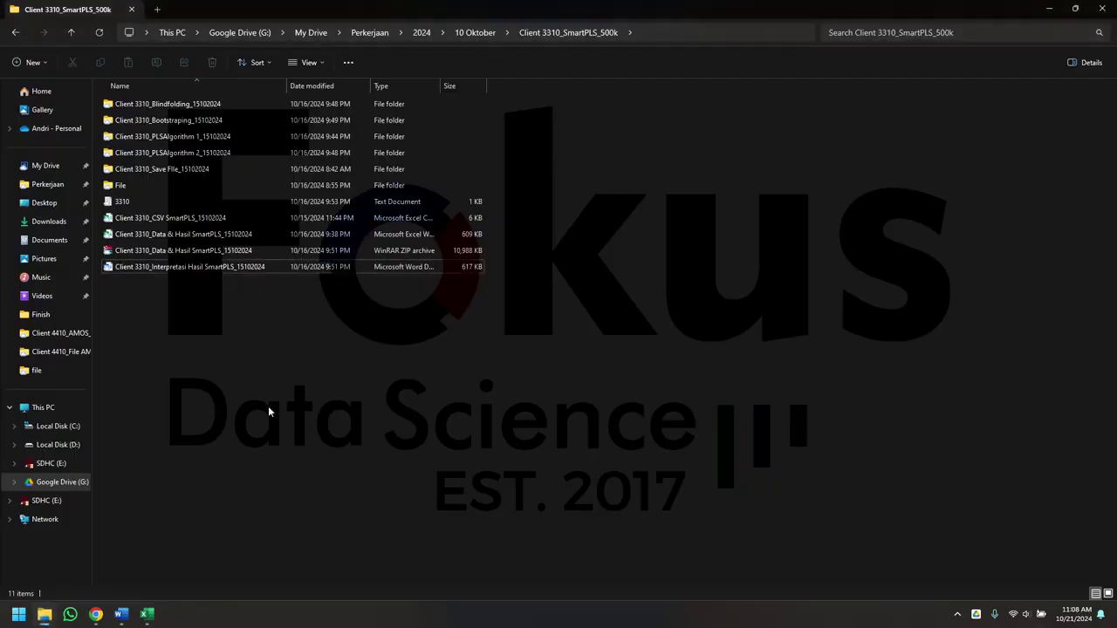
pyautogui.doubleClick(219, 217)
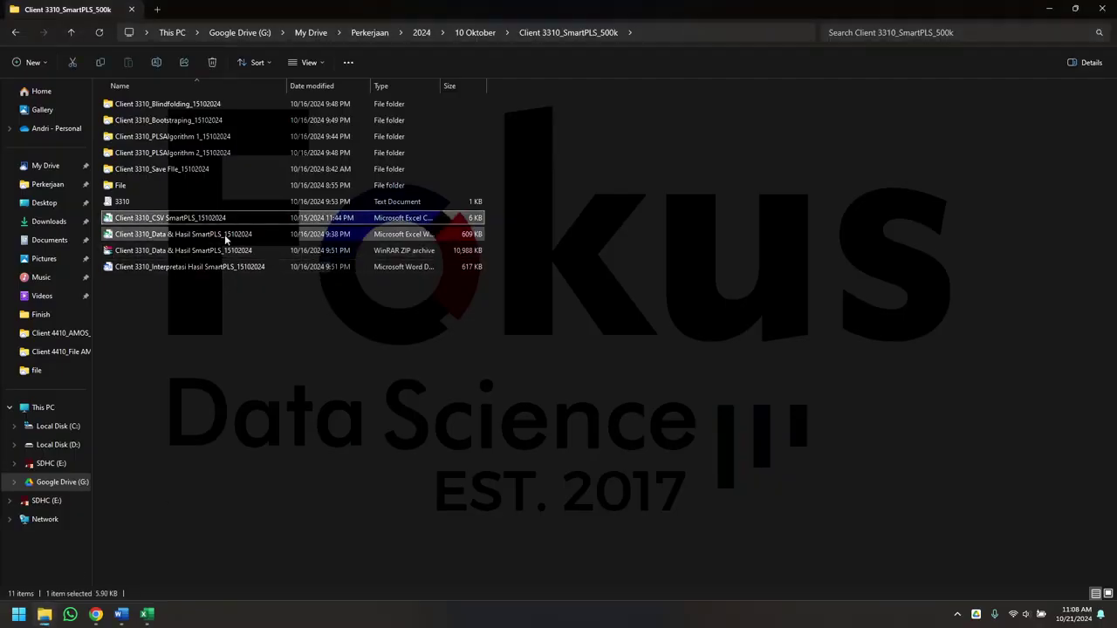
pyautogui.click(294, 436)
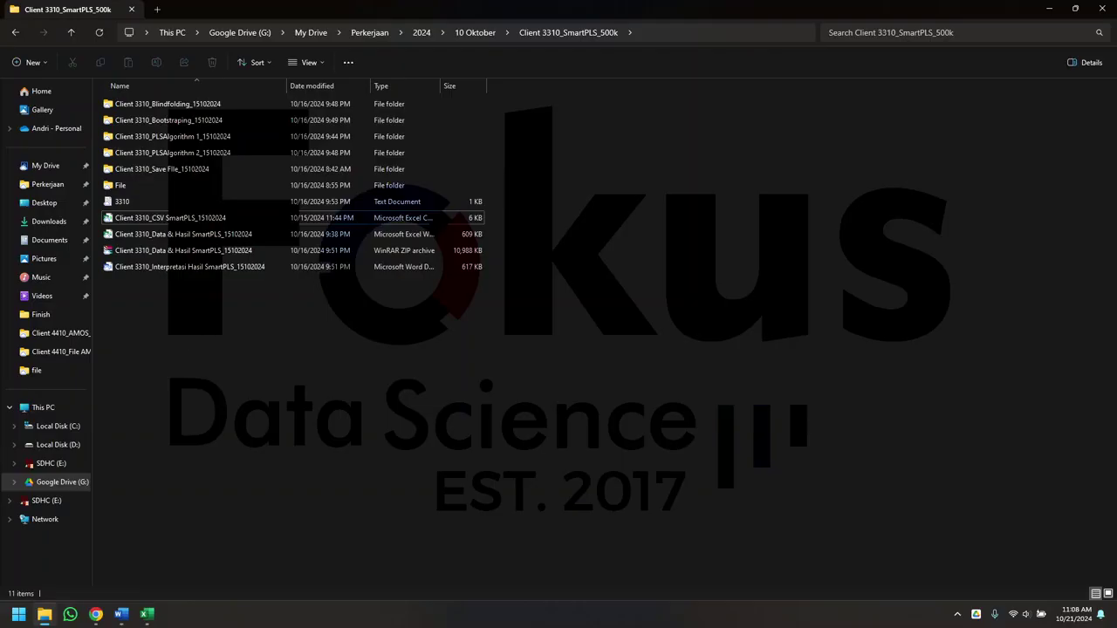
# - Open SmartPLS 4 and create a new project named Contoh Analisis
pyautogui.click(18, 614)
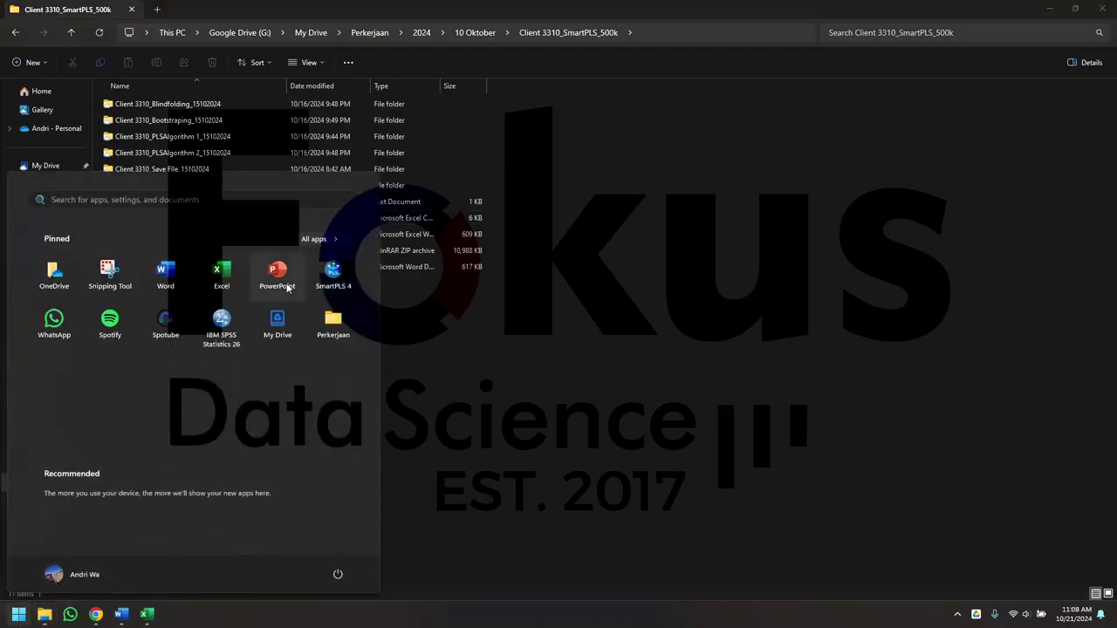
pyautogui.click(332, 275)
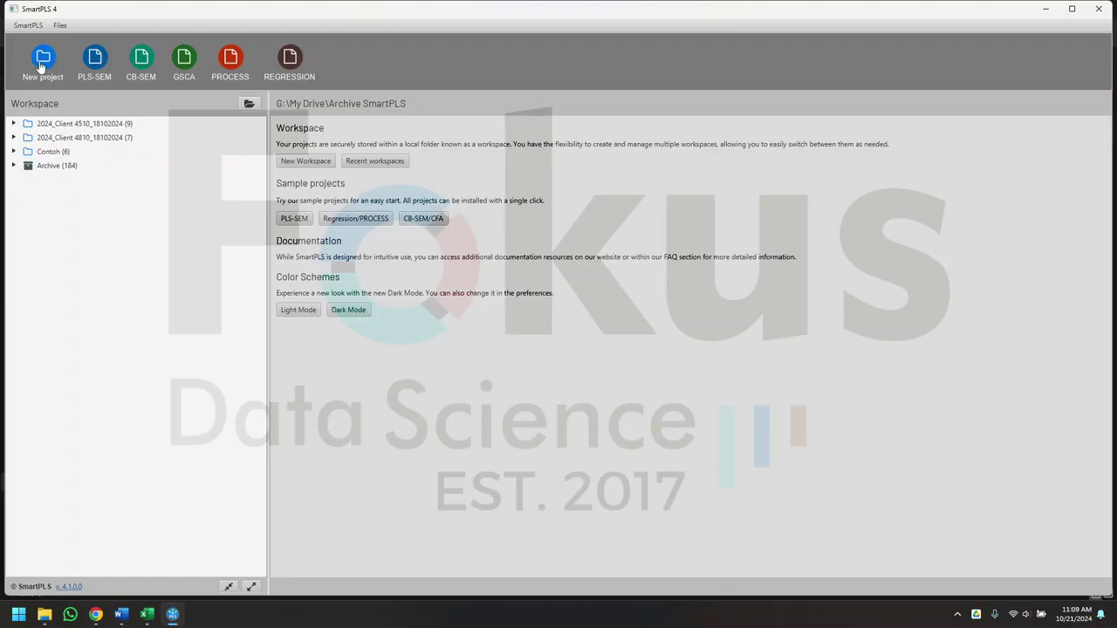
pyautogui.click(41, 60)
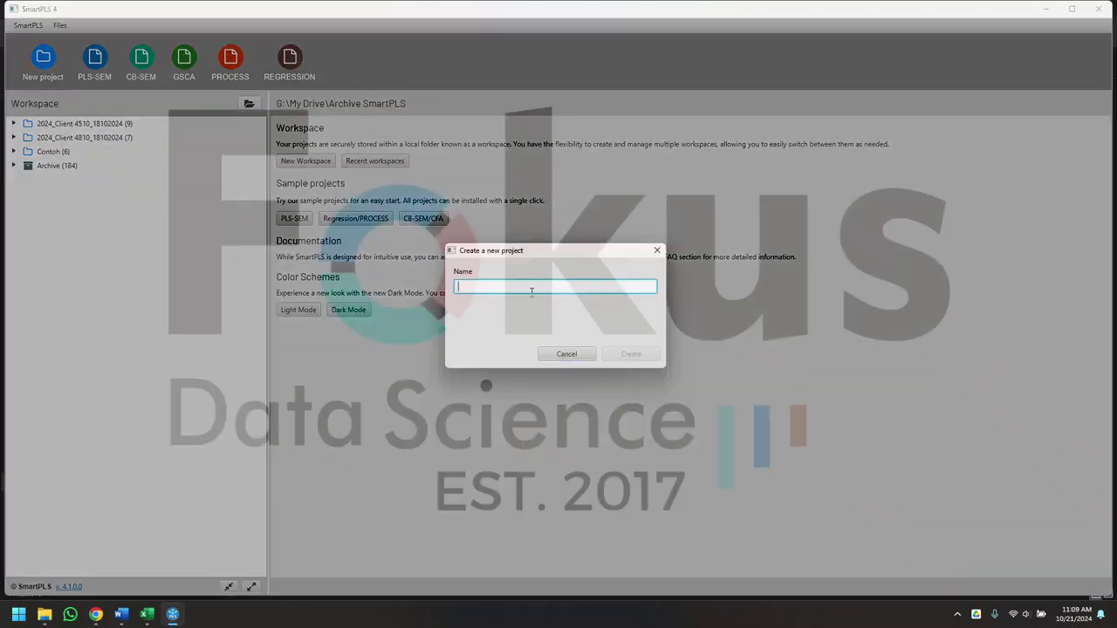
pyautogui.write('Contoh')
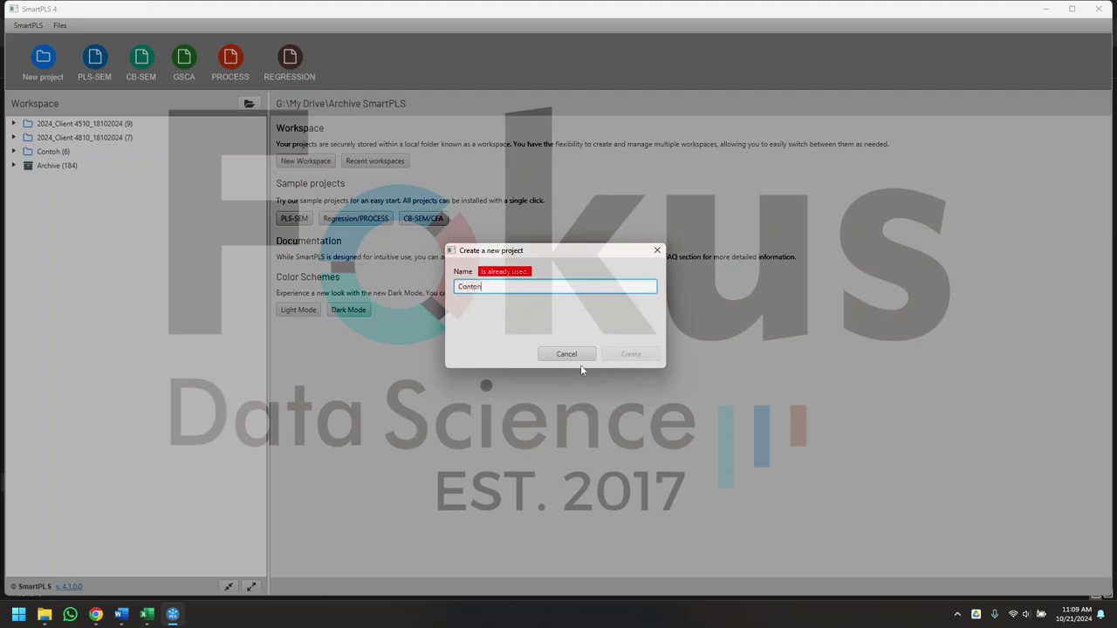
pyautogui.write(' Analisis')
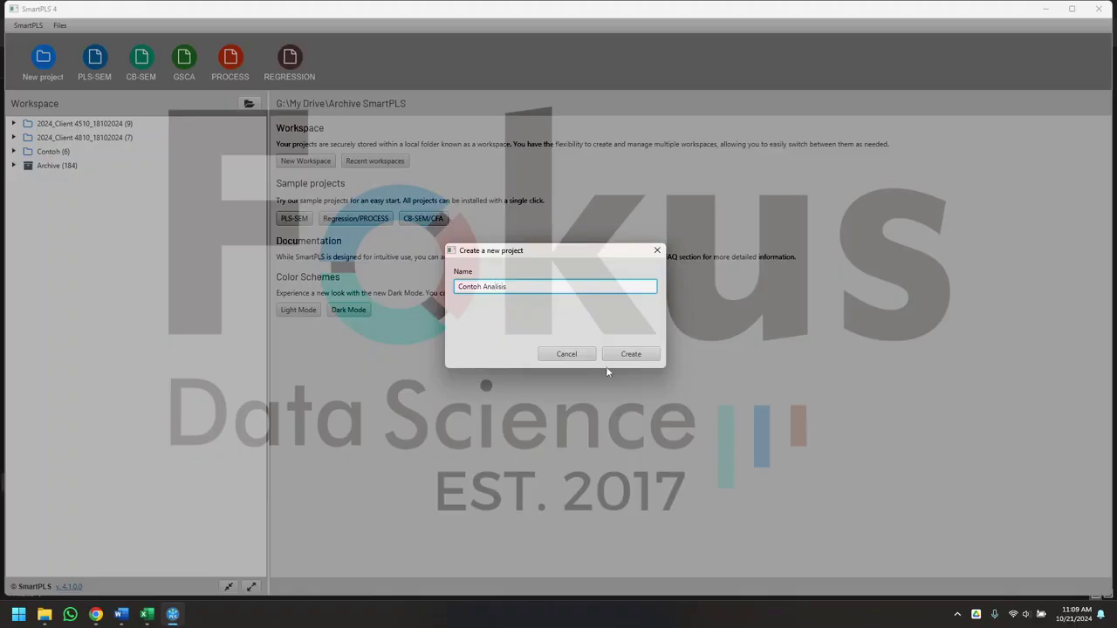
pyautogui.click(630, 355)
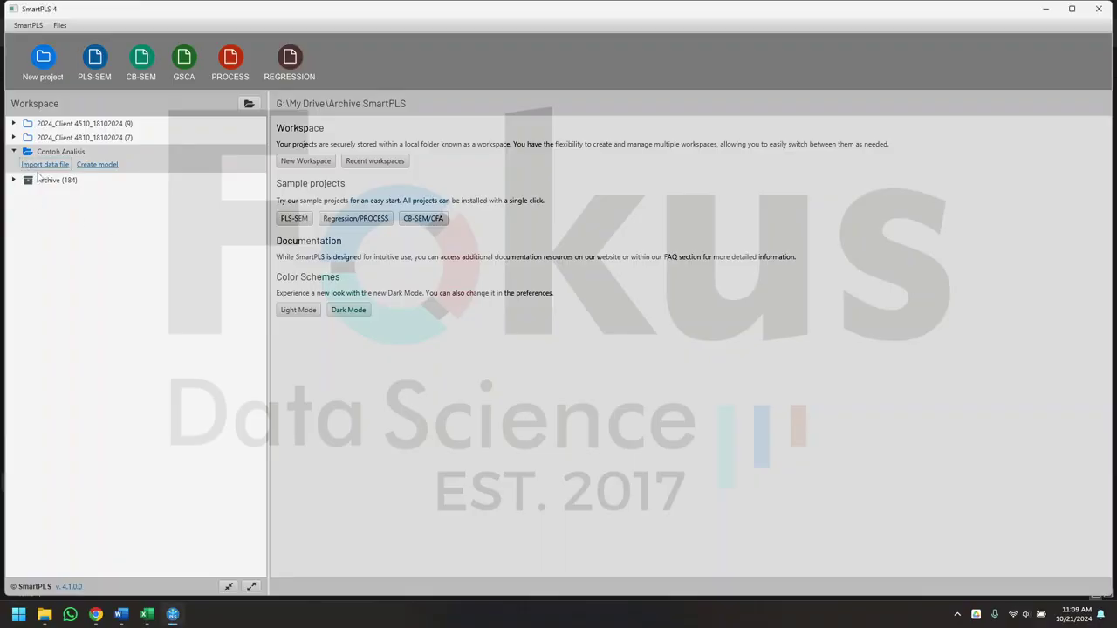
# - Load the client's CSV SmartPLS_15102024 file for import into the Contoh Analisis project
pyautogui.click(42, 166)
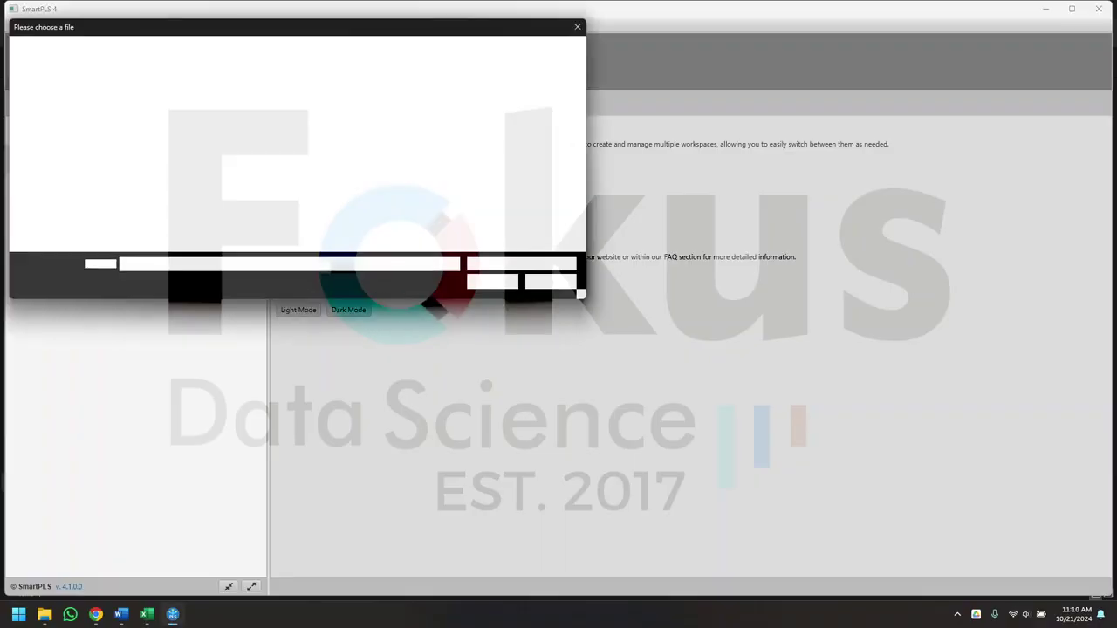
pyautogui.click(225, 227)
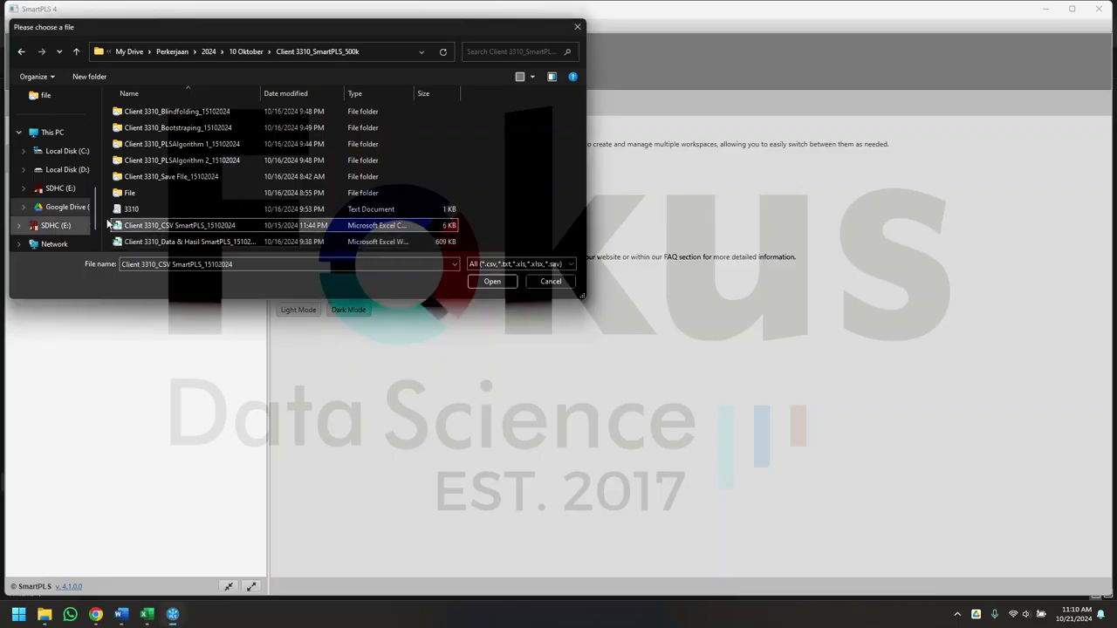
pyautogui.click(489, 283)
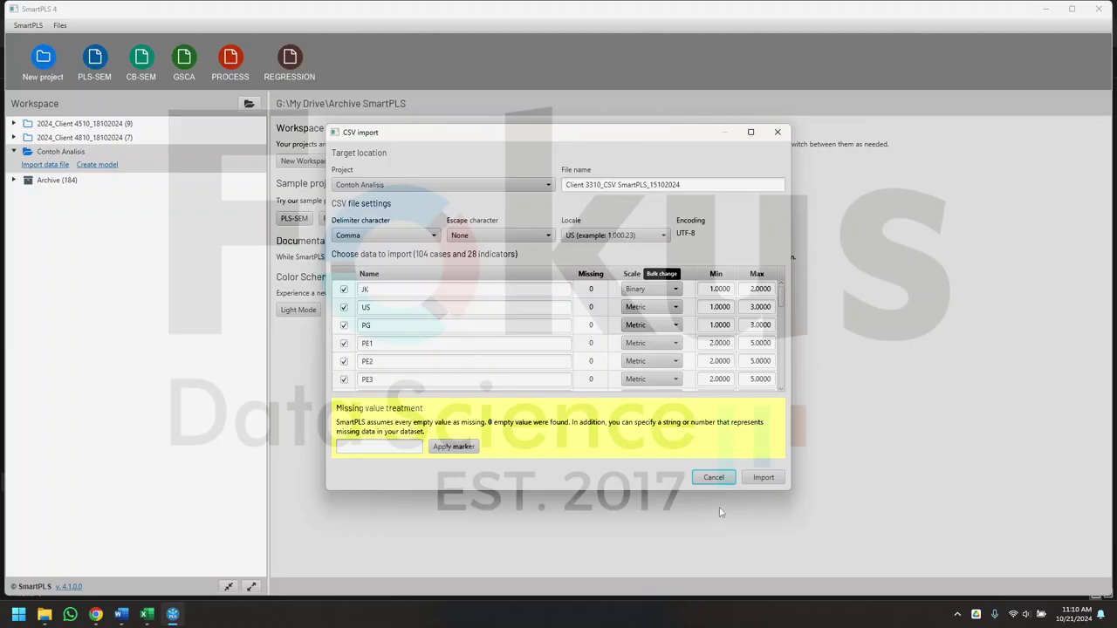
# - Switch to the Excel data sheet, examine the coded respondent rows down to the last case, and return to the SmartPLS import
pyautogui.click(145, 616)
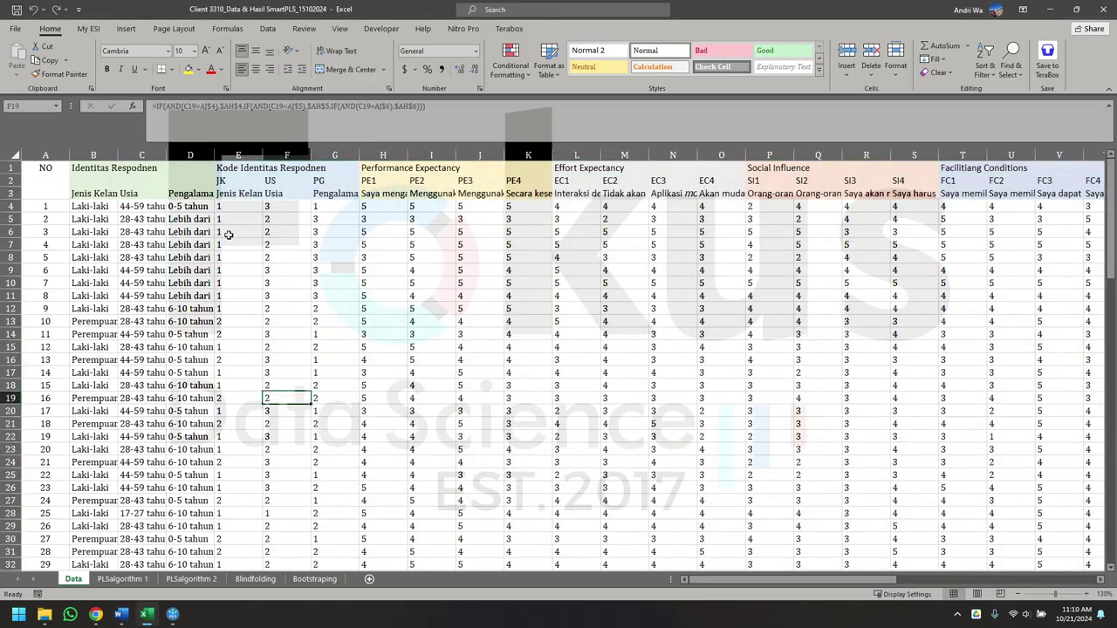
pyautogui.click(229, 242)
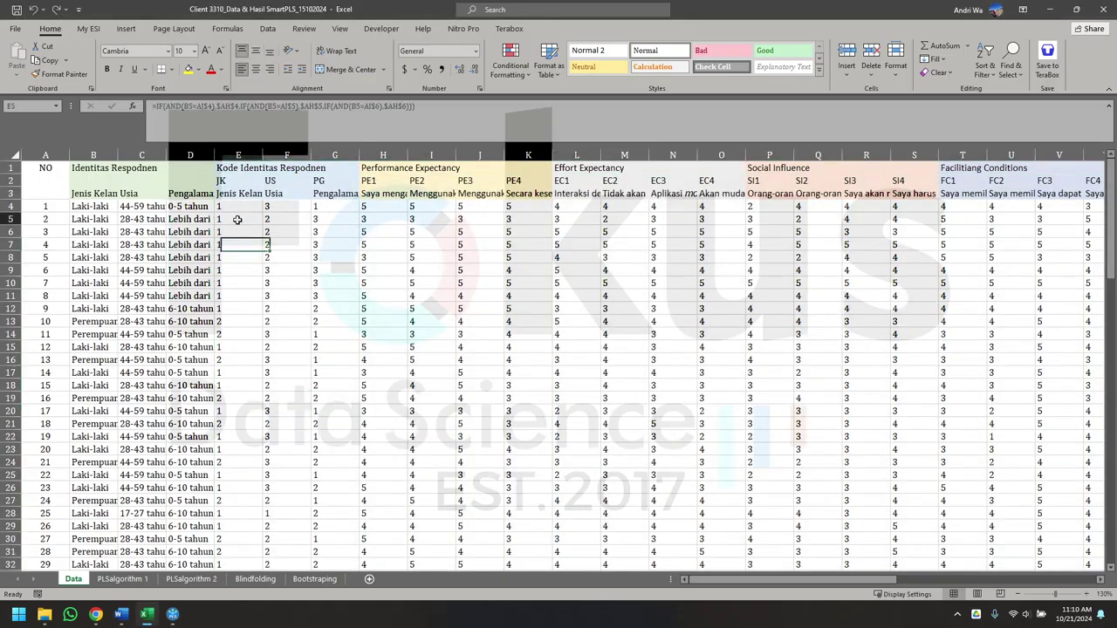
pyautogui.scroll(-20, 238, 367)
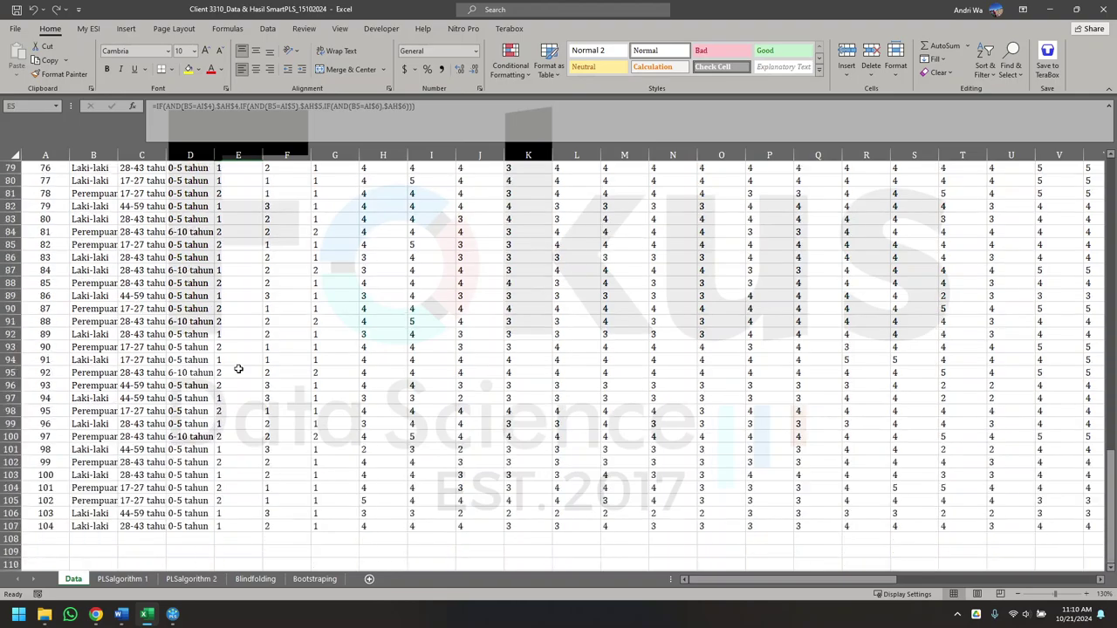
pyautogui.scroll(20, 237, 368)
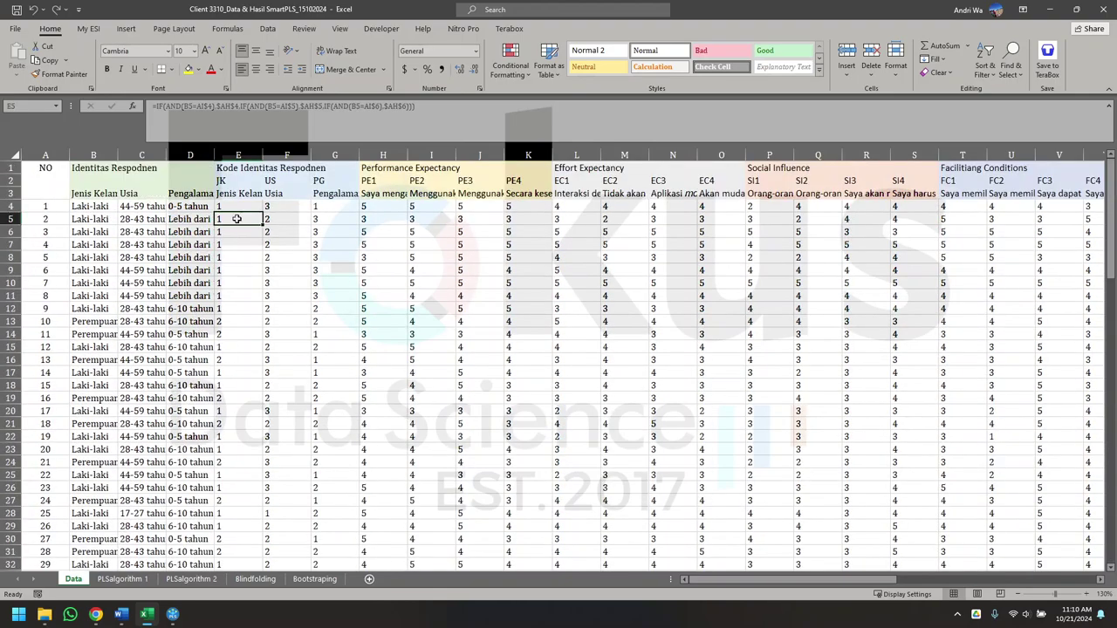
pyautogui.click(405, 220)
pyautogui.click(427, 304)
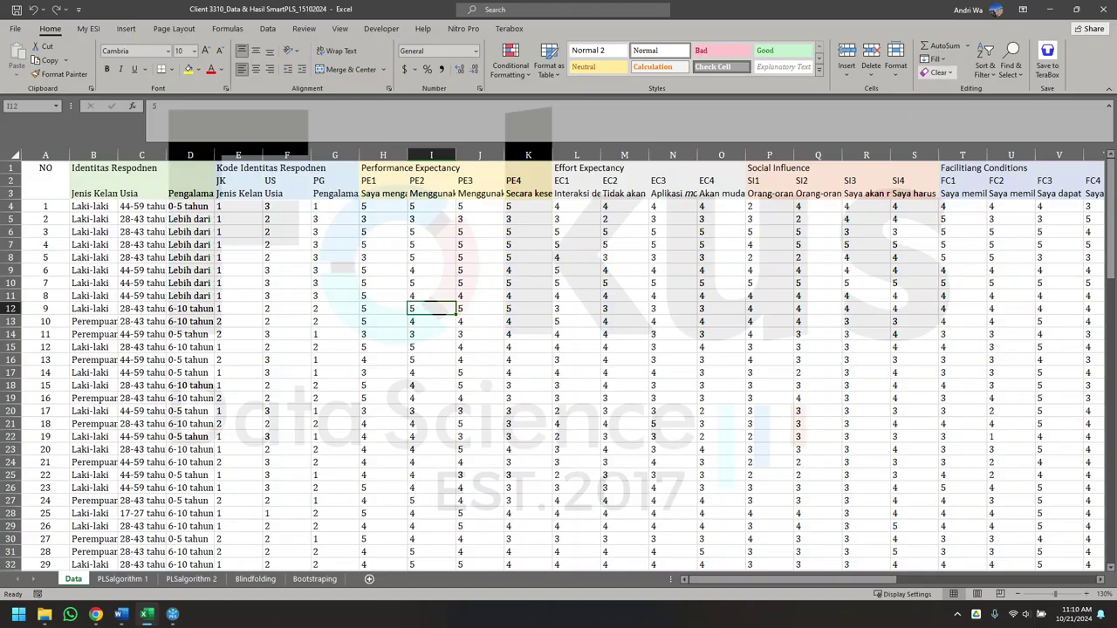
pyautogui.click(1050, 8)
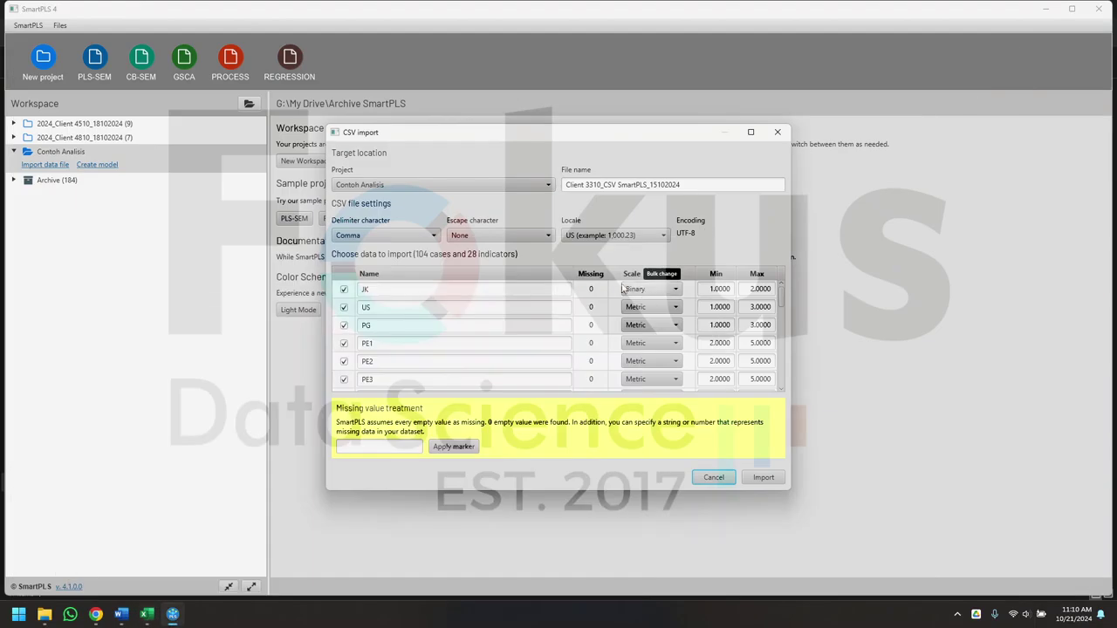
# - Set the scale of all indicators to Metric in bulk and import the data file into the project
pyautogui.click(652, 275)
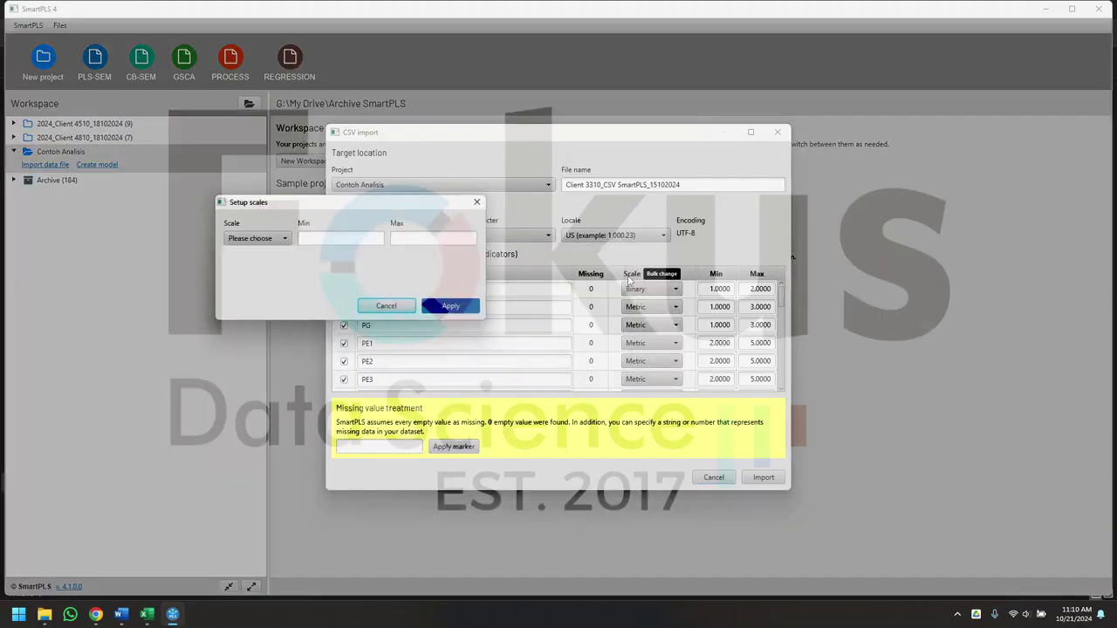
pyautogui.click(259, 243)
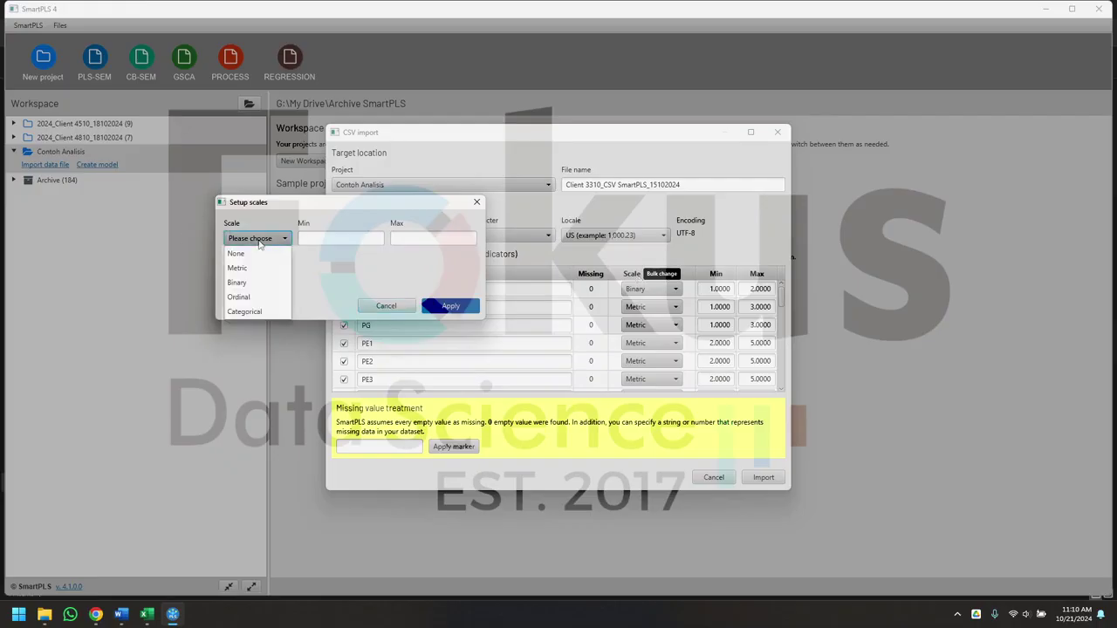
pyautogui.click(253, 267)
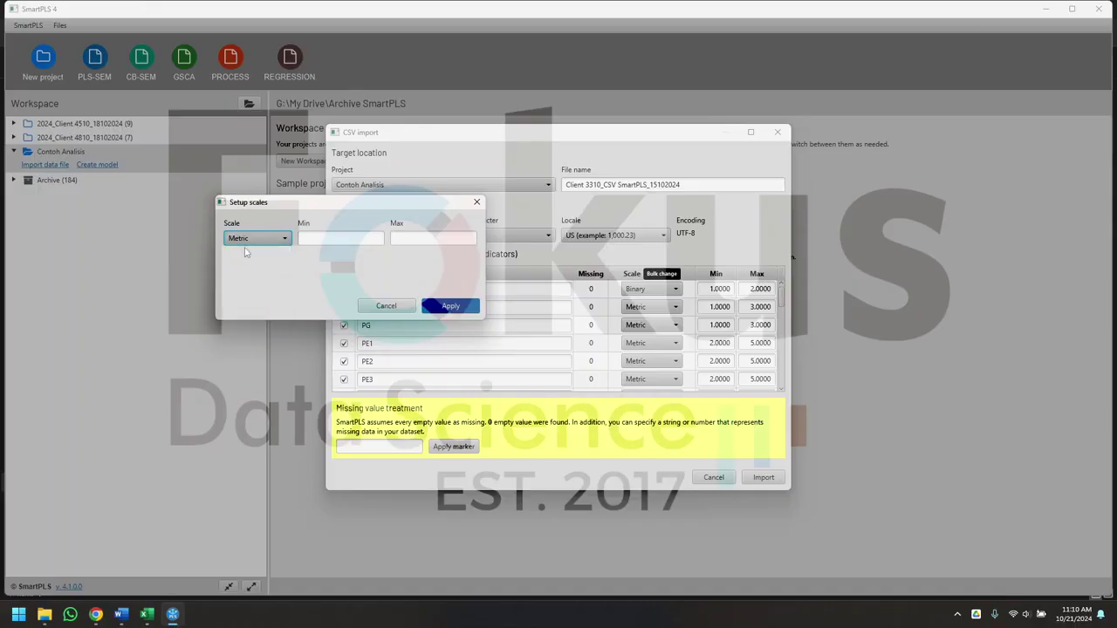
pyautogui.click(460, 305)
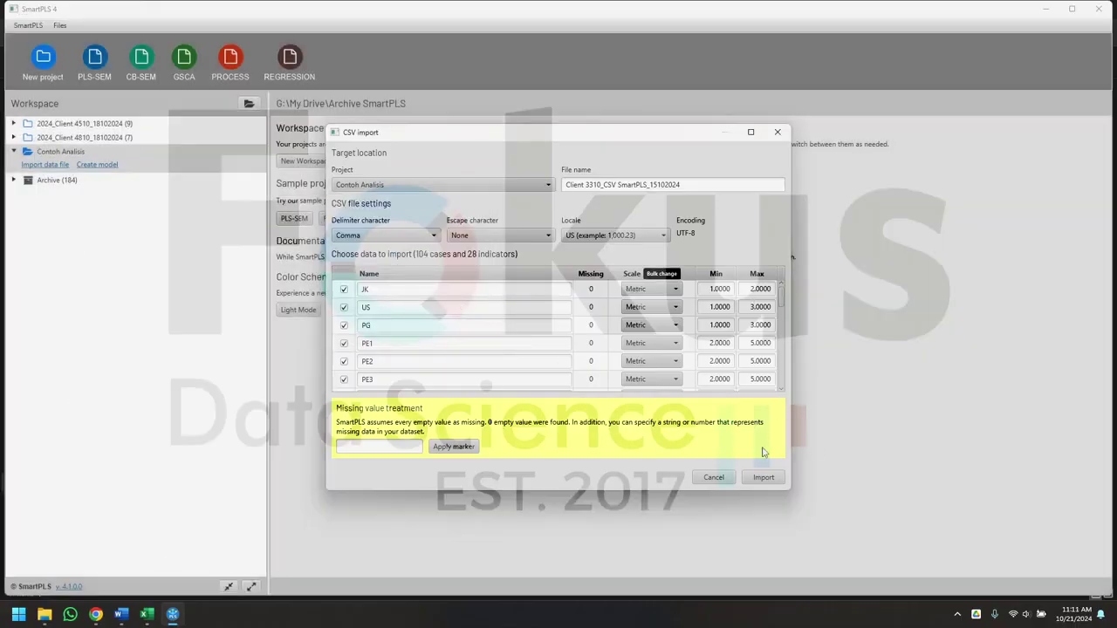
pyautogui.click(763, 478)
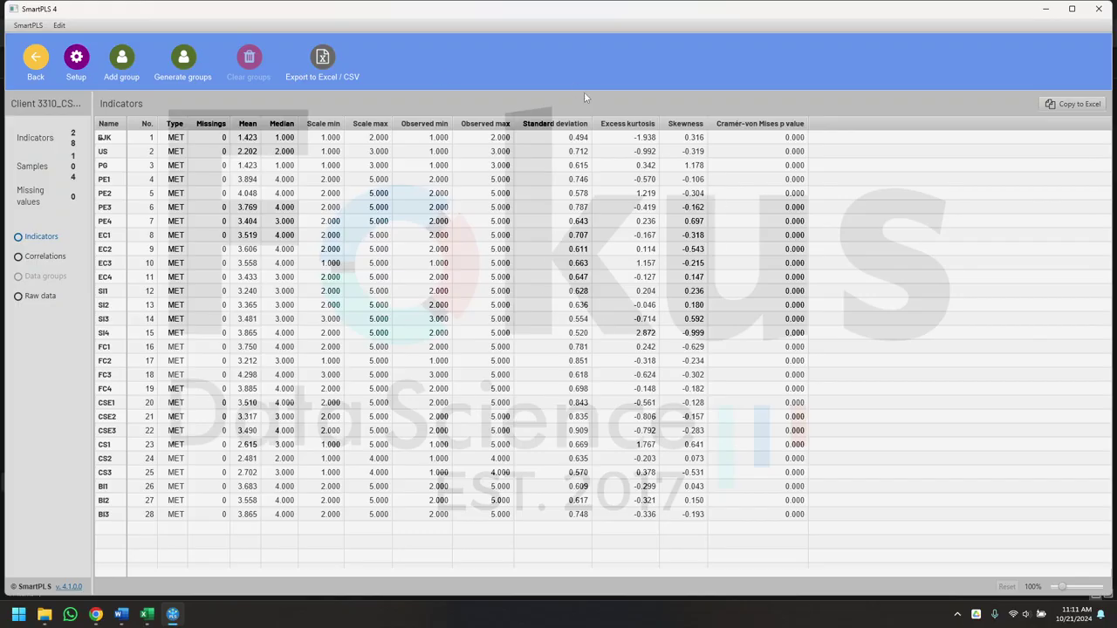
# - Return to the workspace and create a PLS-SEM model named Contoh in the Contoh Analisis project
pyautogui.click(34, 68)
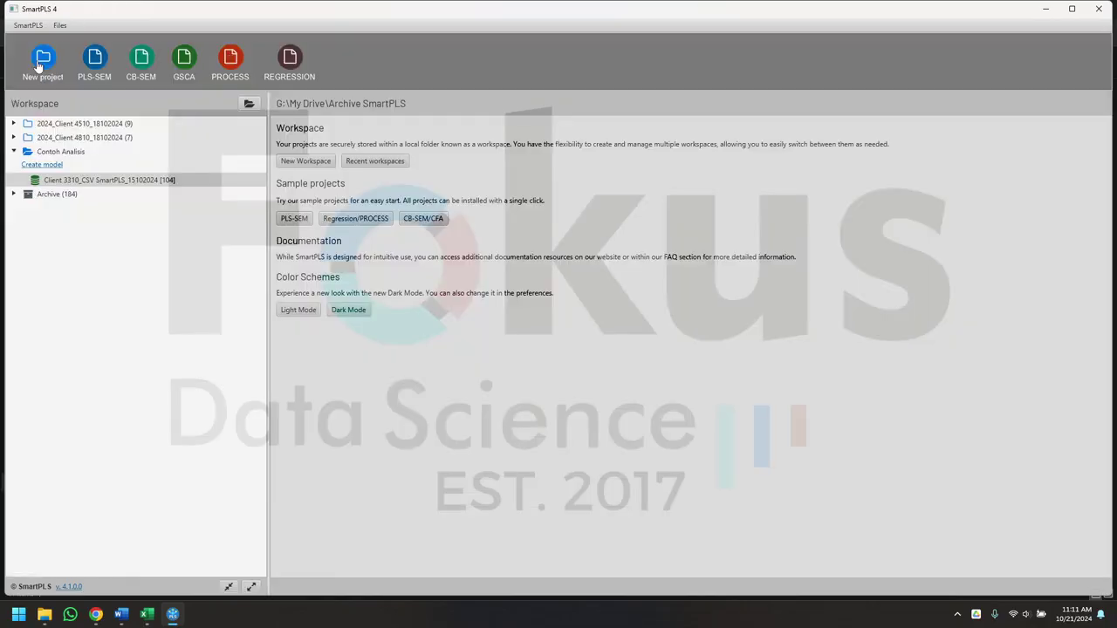
pyautogui.click(42, 164)
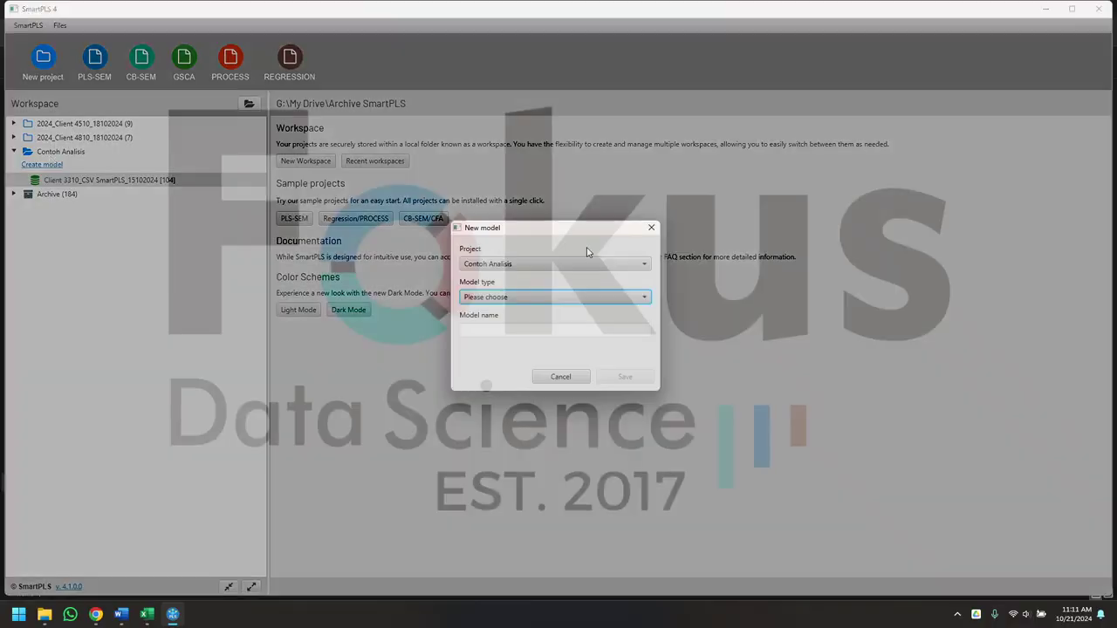
pyautogui.click(524, 298)
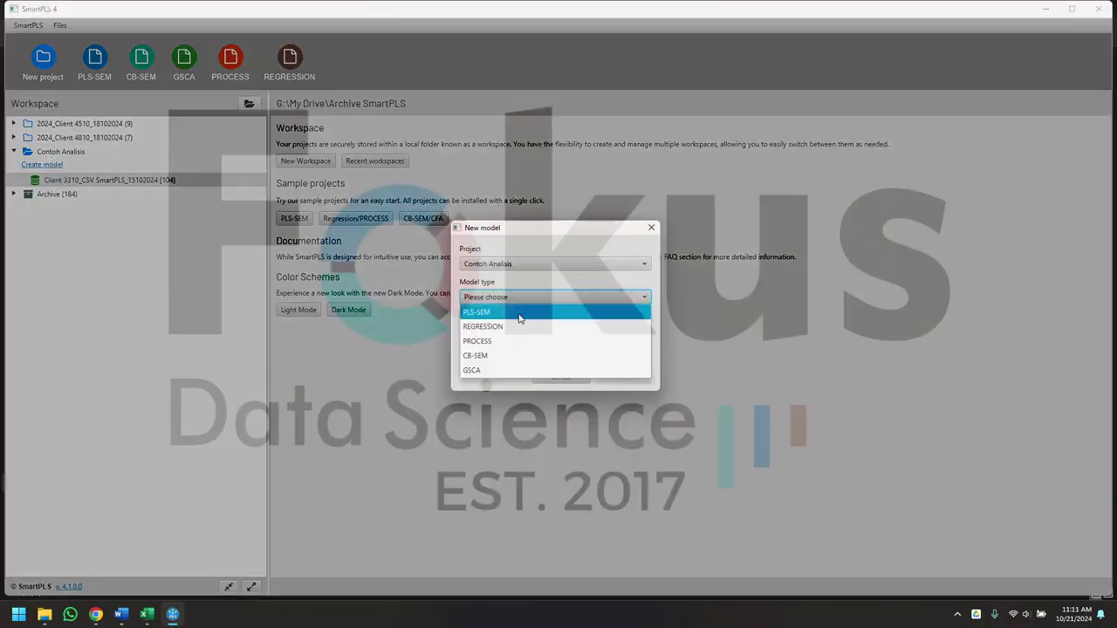
pyautogui.click(520, 315)
pyautogui.click(477, 333)
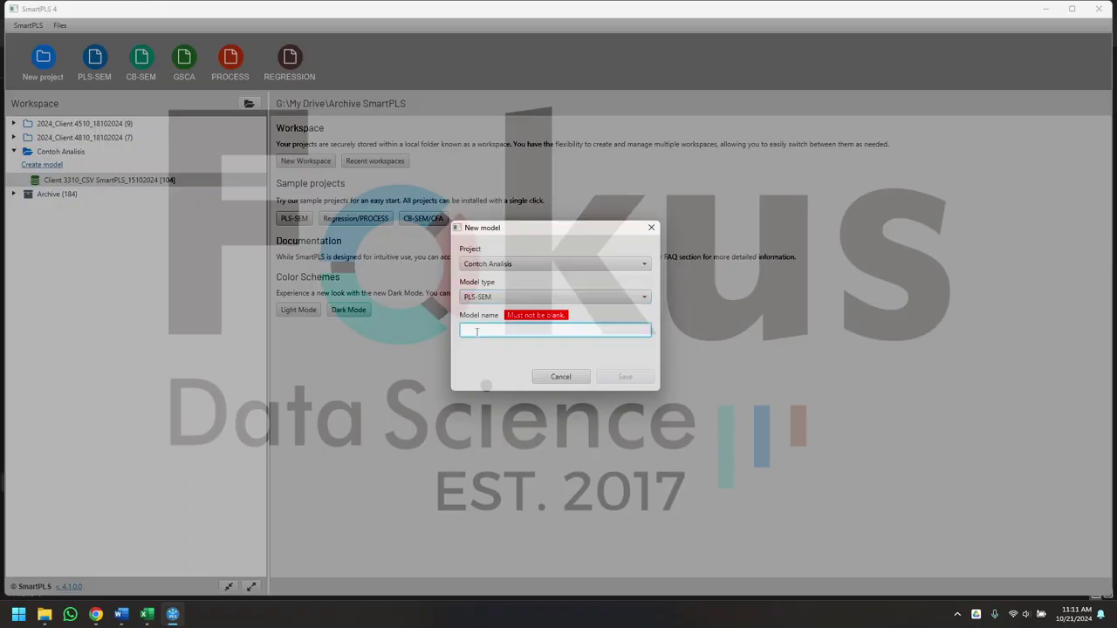
pyautogui.write('Contoh')
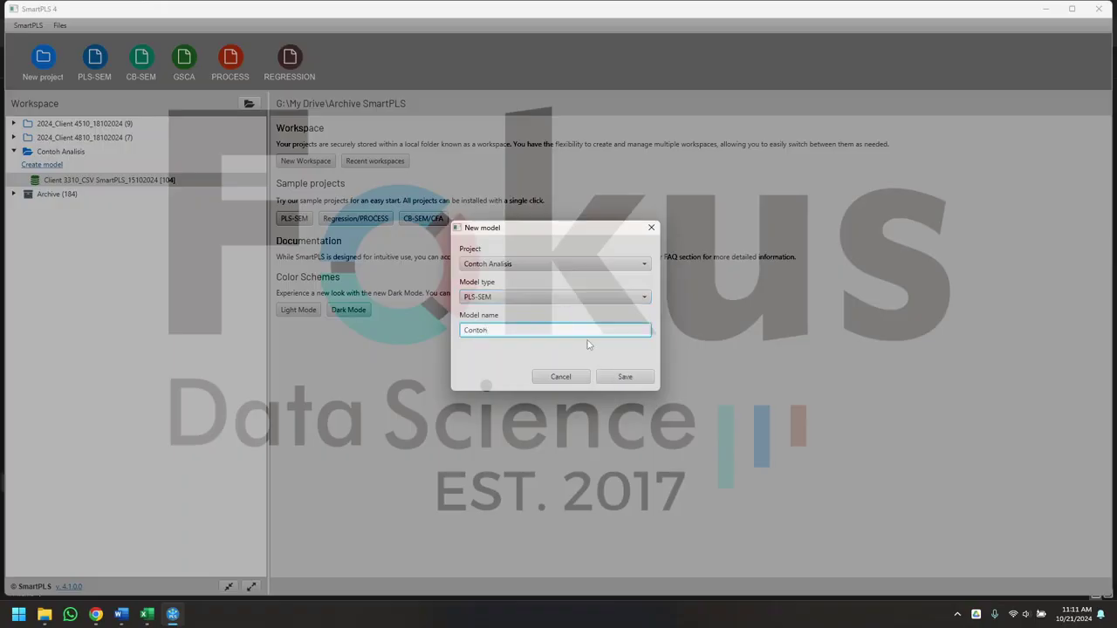
pyautogui.click(635, 377)
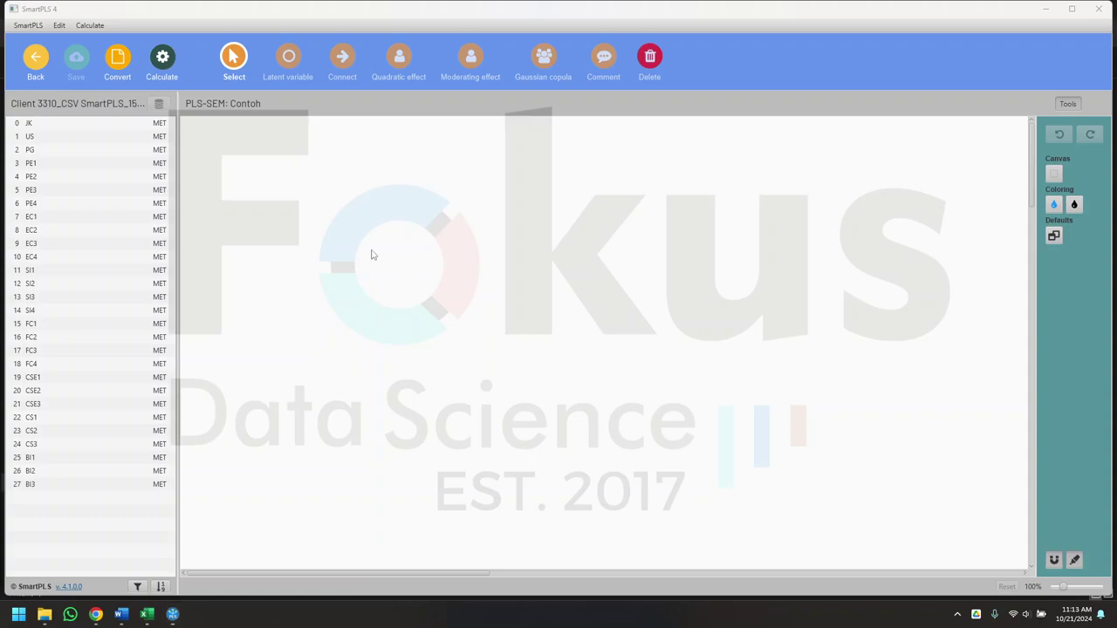
# - Create a latent variable named Jenis kelamin on the canvas from the JK indicator
pyautogui.click(54, 128)
pyautogui.click(50, 137)
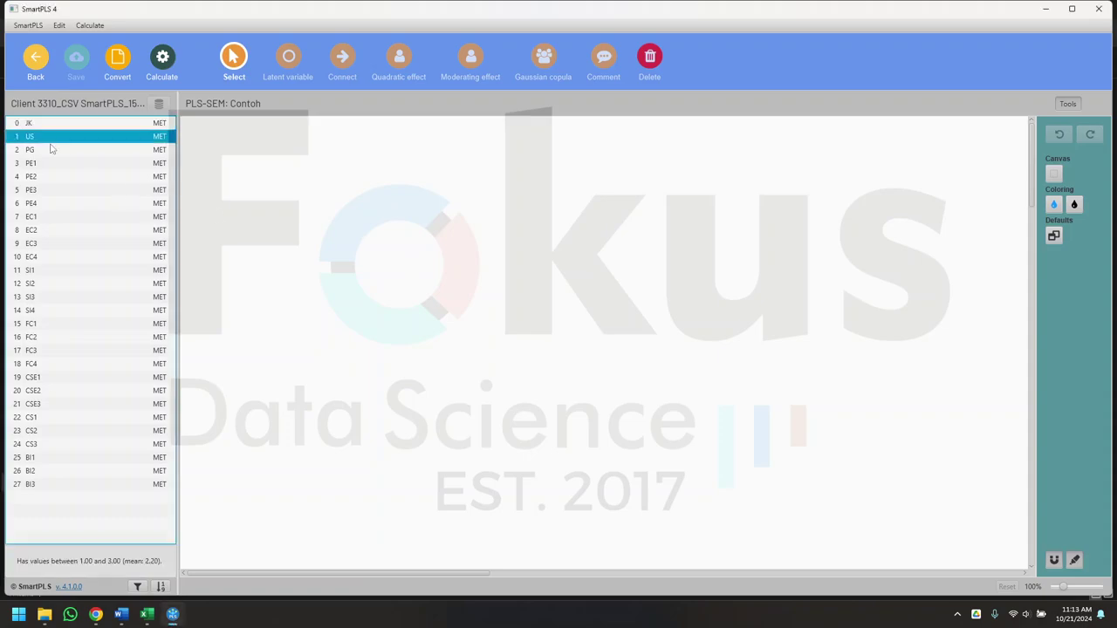
pyautogui.click(51, 151)
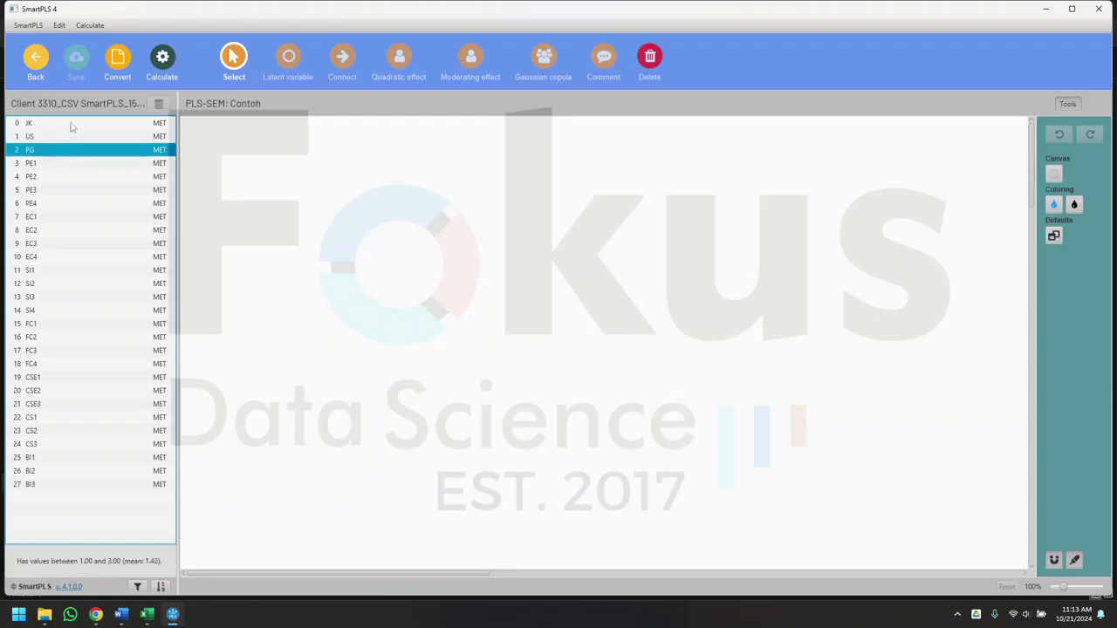
pyautogui.click(73, 127)
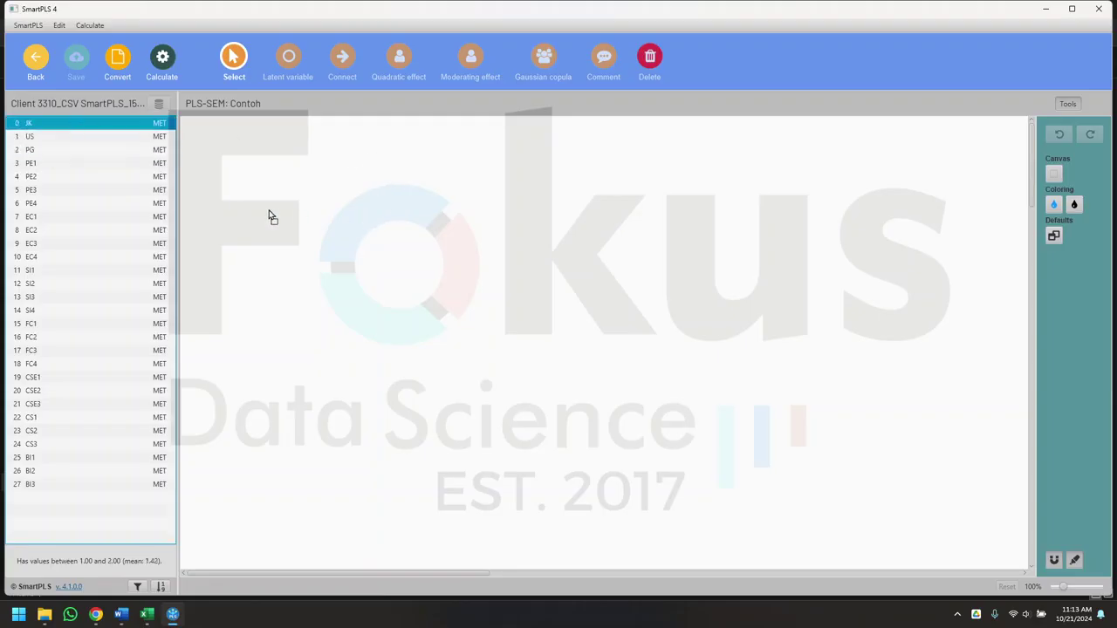
pyautogui.moveTo(264, 166); pyautogui.dragTo(293, 223)
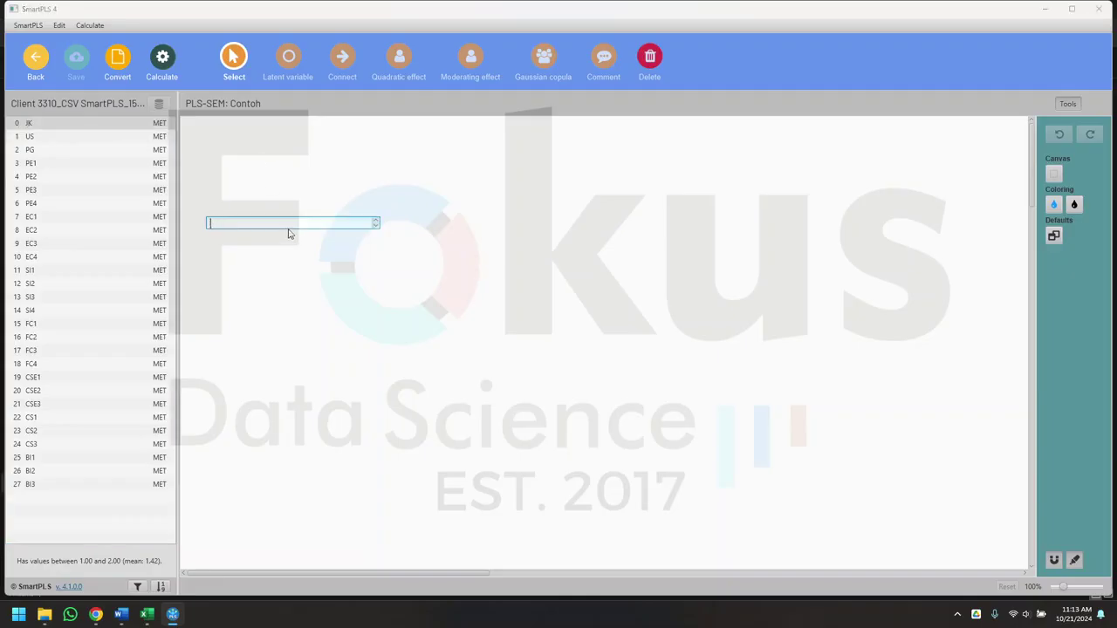
pyautogui.write('Jenis kelamin')
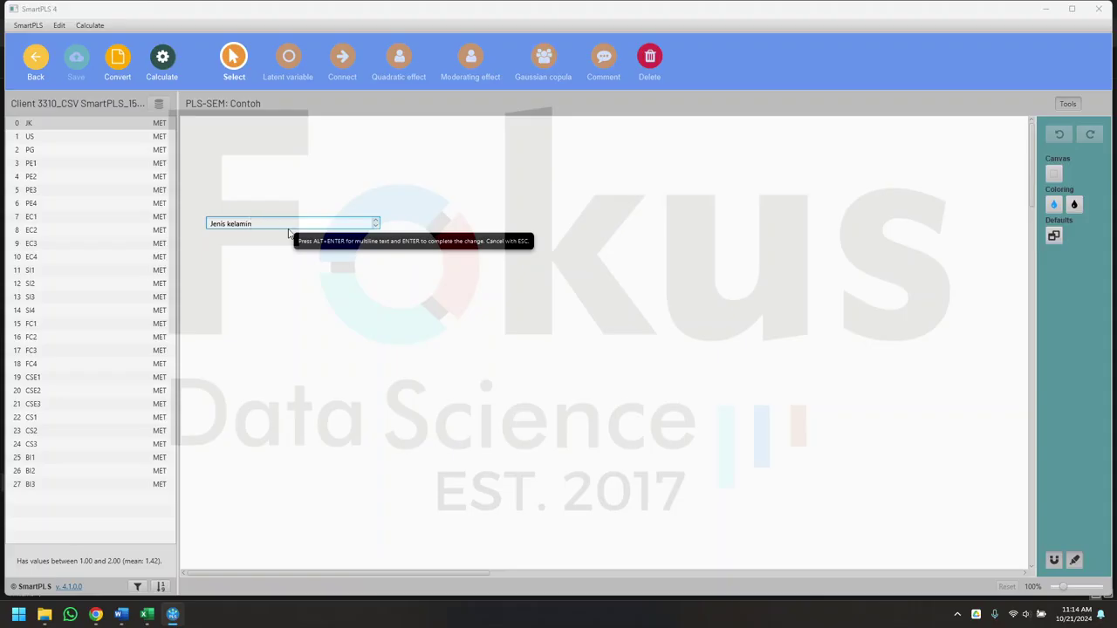
pyautogui.press('Return')
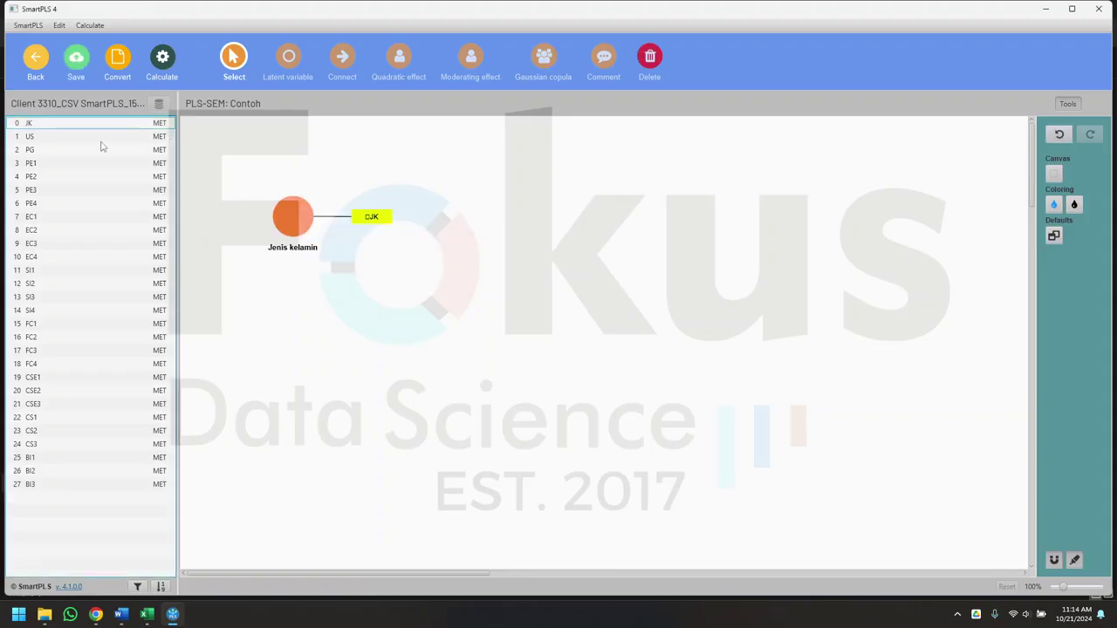
# - Create the latent variables Usia from the US indicator and Pengalaman from the PG indicator below Jenis kelamin
pyautogui.moveTo(101, 145); pyautogui.dragTo(312, 321)
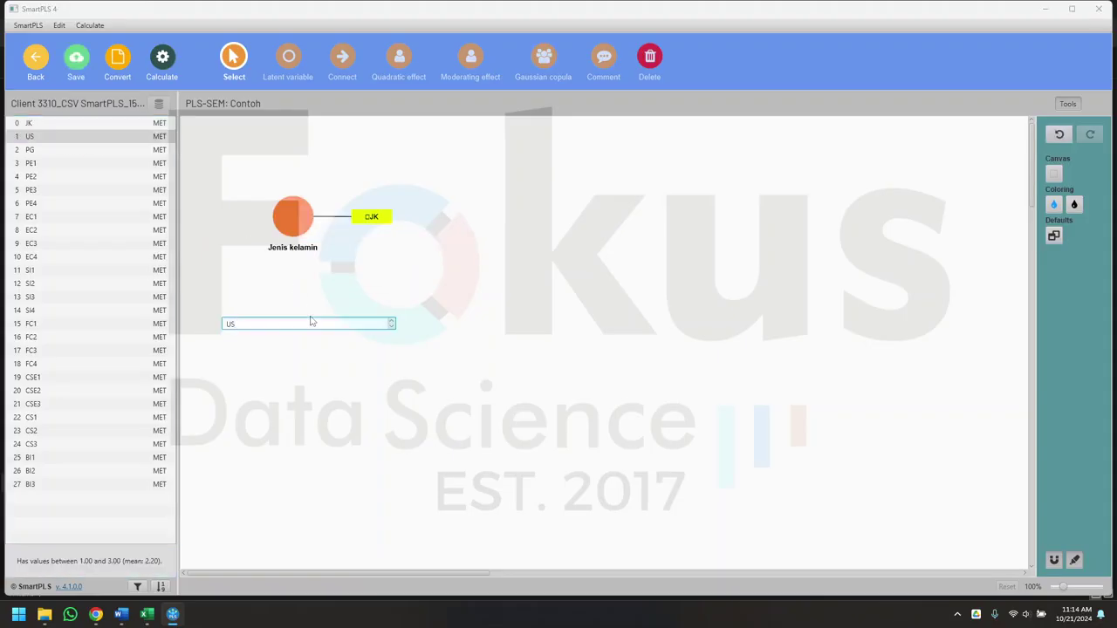
pyautogui.press('Return')
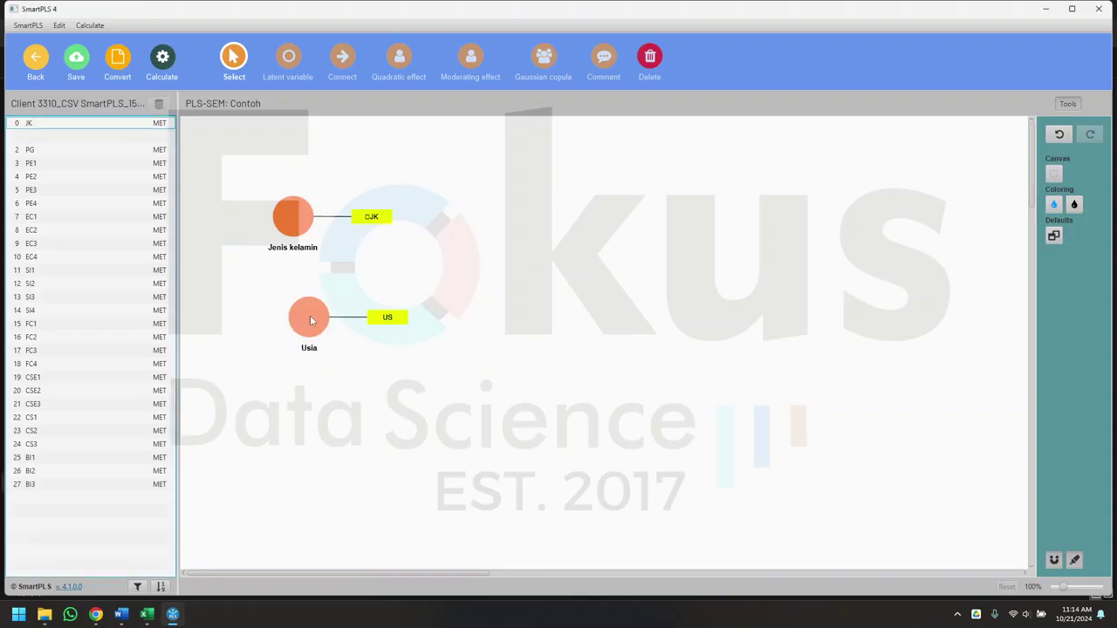
pyautogui.moveTo(85, 151); pyautogui.dragTo(367, 468)
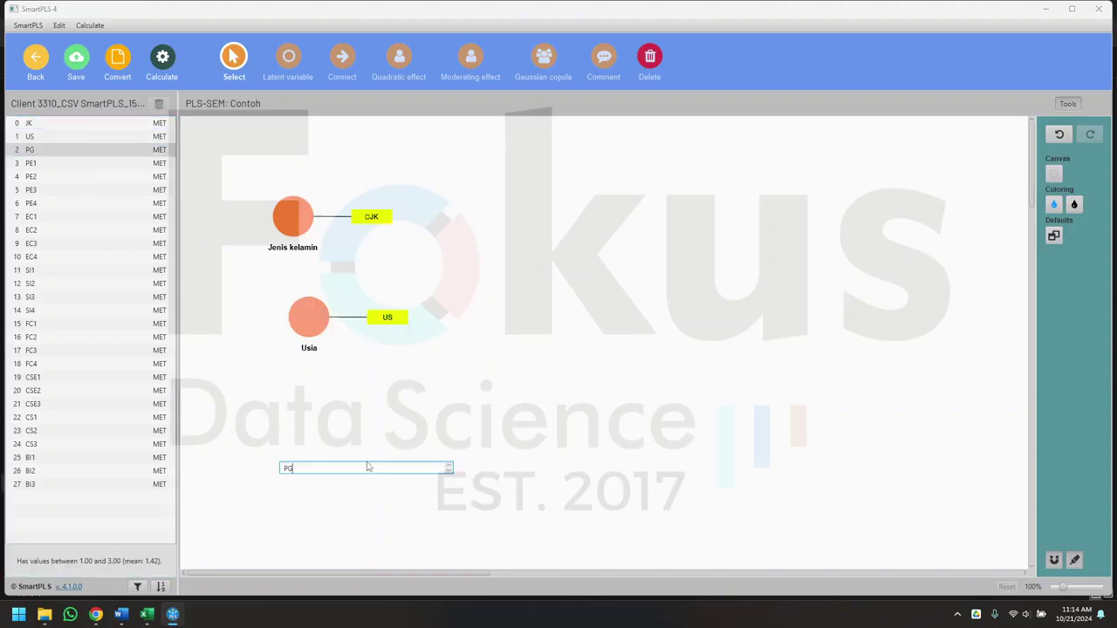
pyautogui.write('Pengalaman')
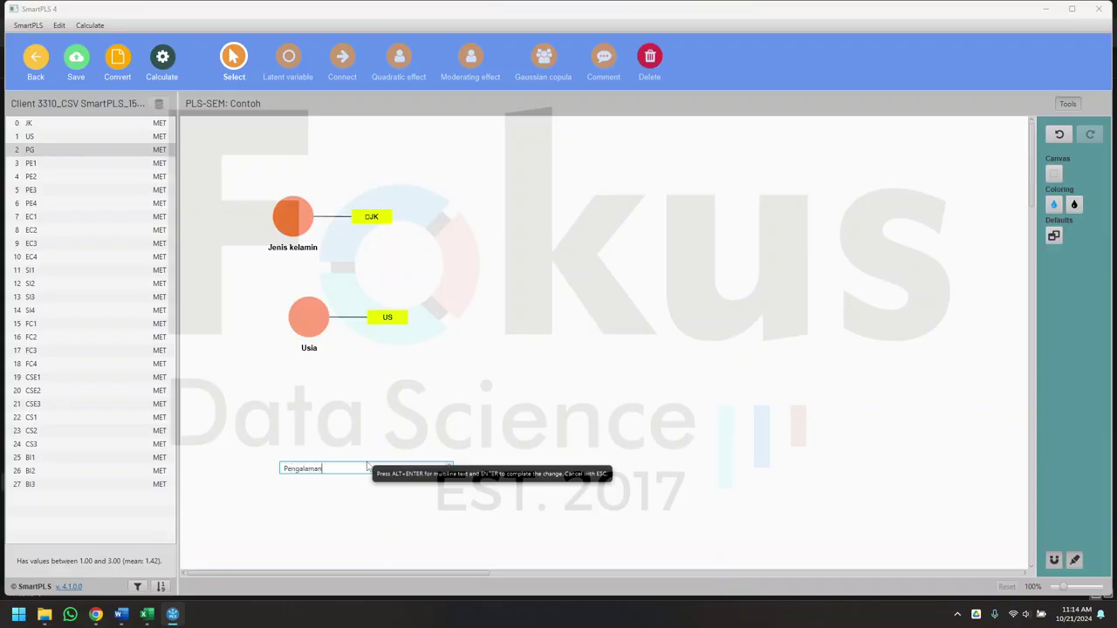
pyautogui.press('Return')
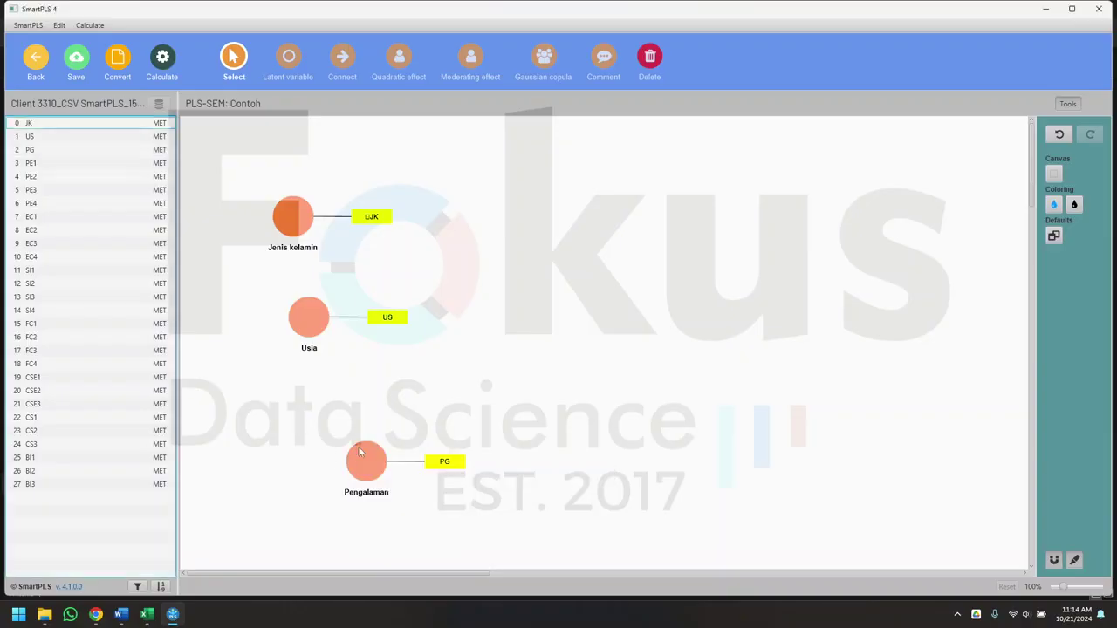
# - Line up Jenis kelamin, Usia and Pengalaman in one vertical column on the canvas
pyautogui.moveTo(298, 205); pyautogui.dragTo(294, 170)
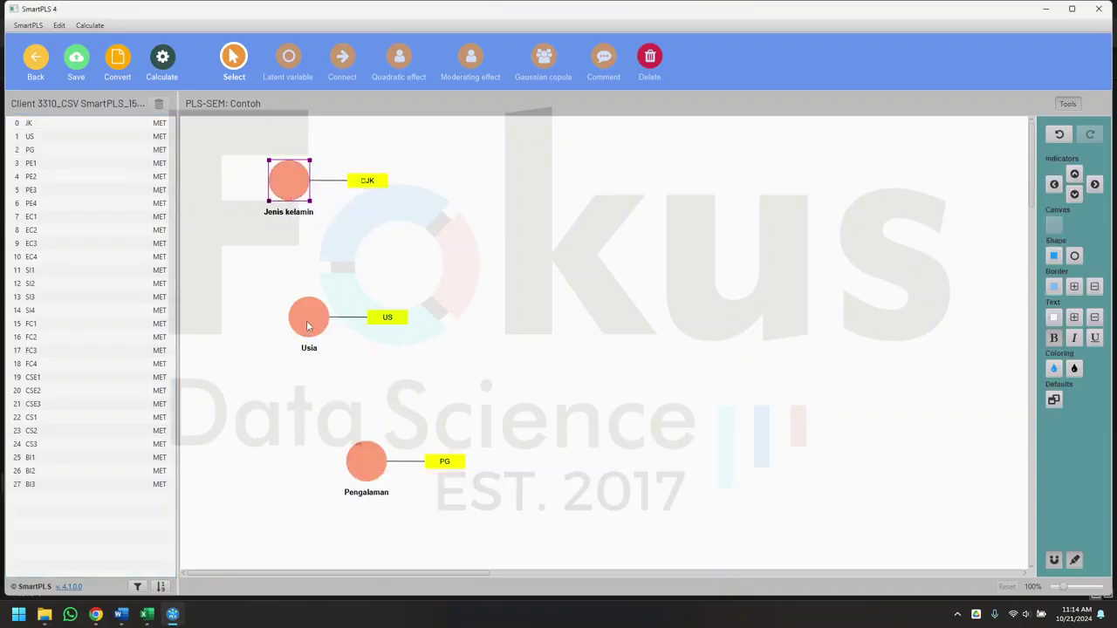
pyautogui.moveTo(307, 325); pyautogui.dragTo(286, 275)
pyautogui.moveTo(361, 462); pyautogui.dragTo(285, 349)
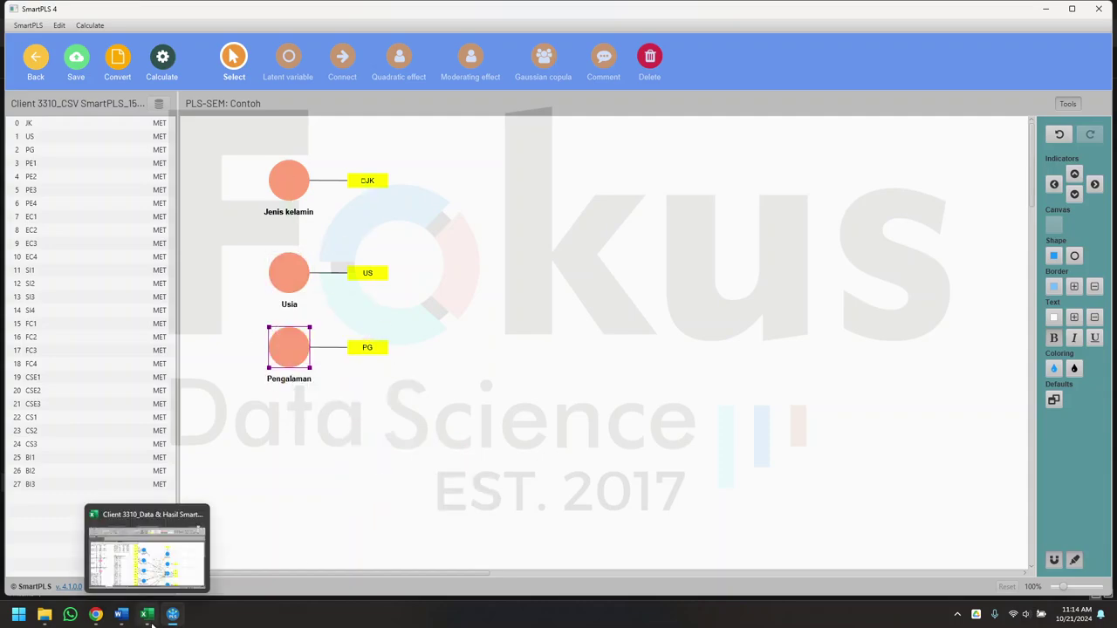
# - Switch to the Excel workbook, look up the PE indicators' construct name on the Data sheet, and return to SmartPLS
pyautogui.click(149, 550)
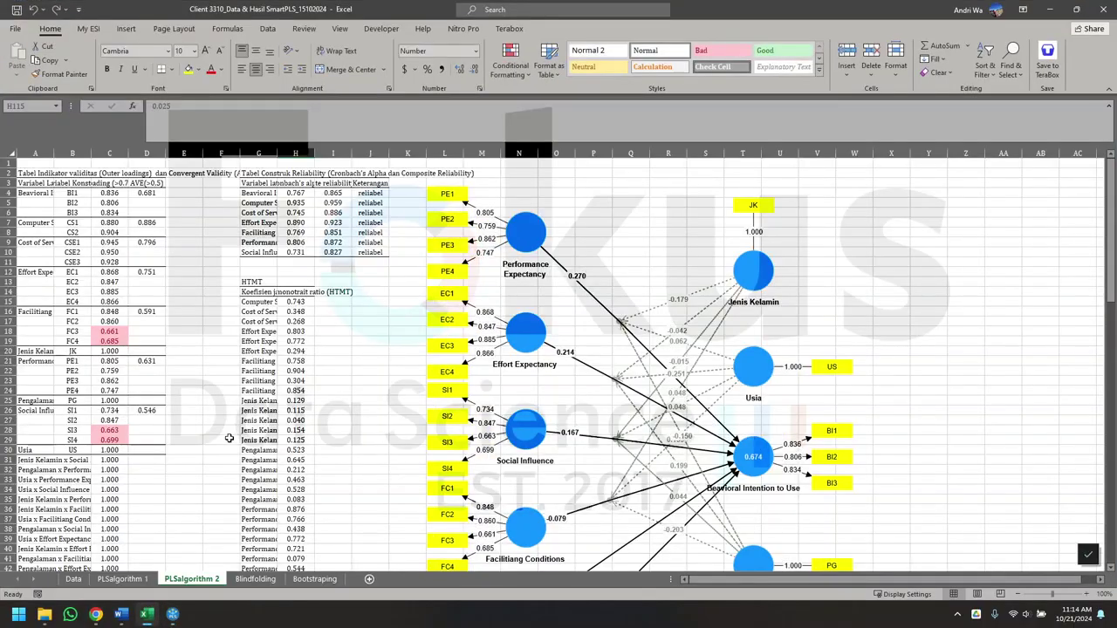
pyautogui.click(116, 581)
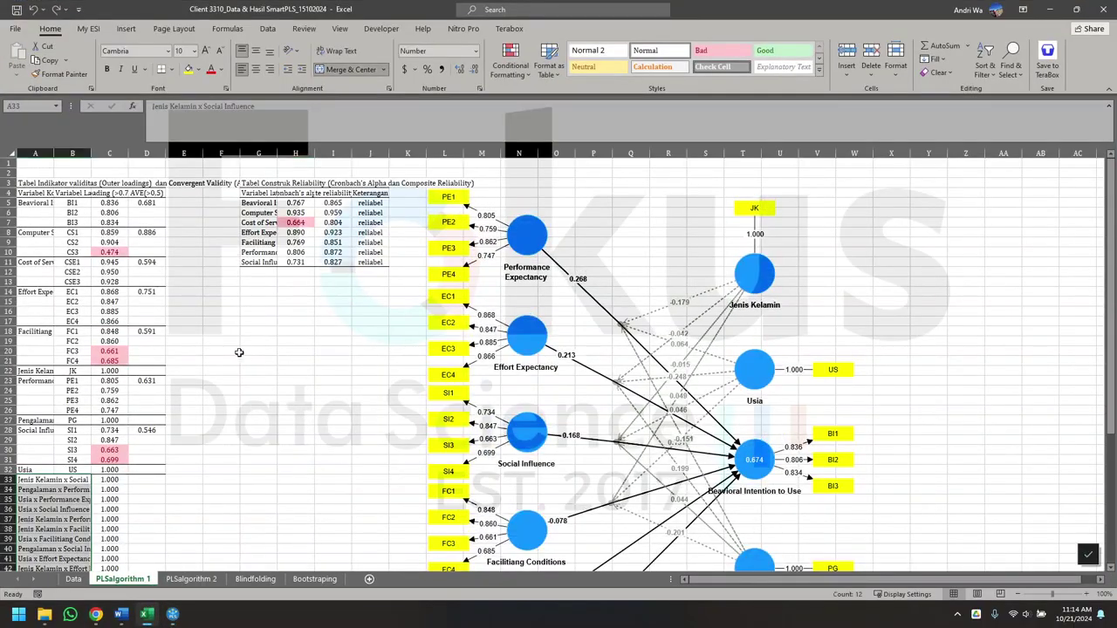
pyautogui.click(76, 580)
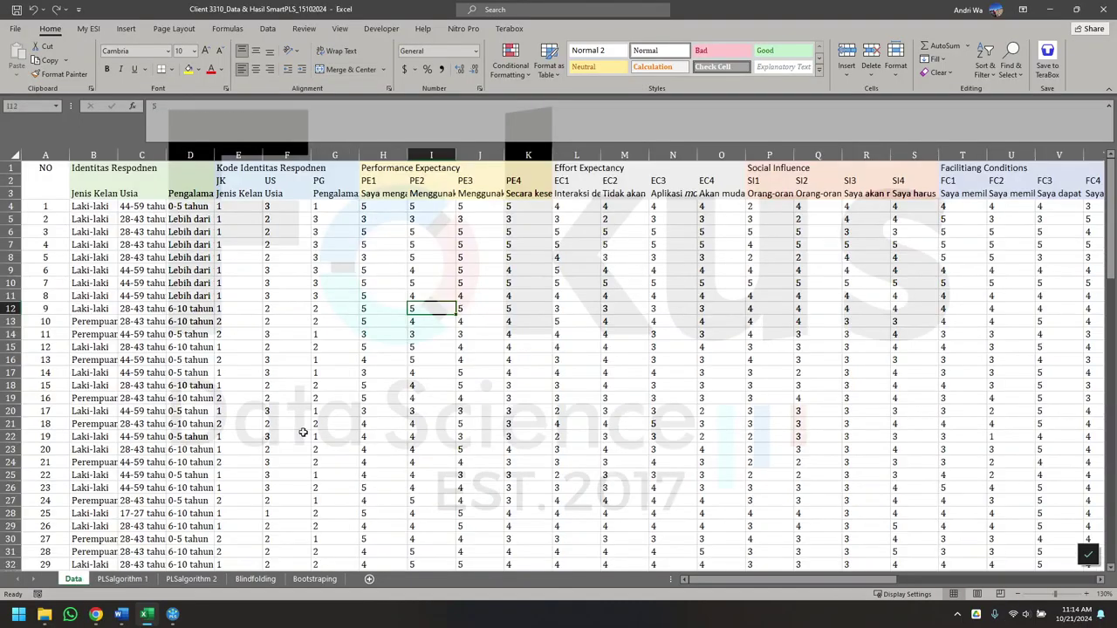
pyautogui.click(383, 167)
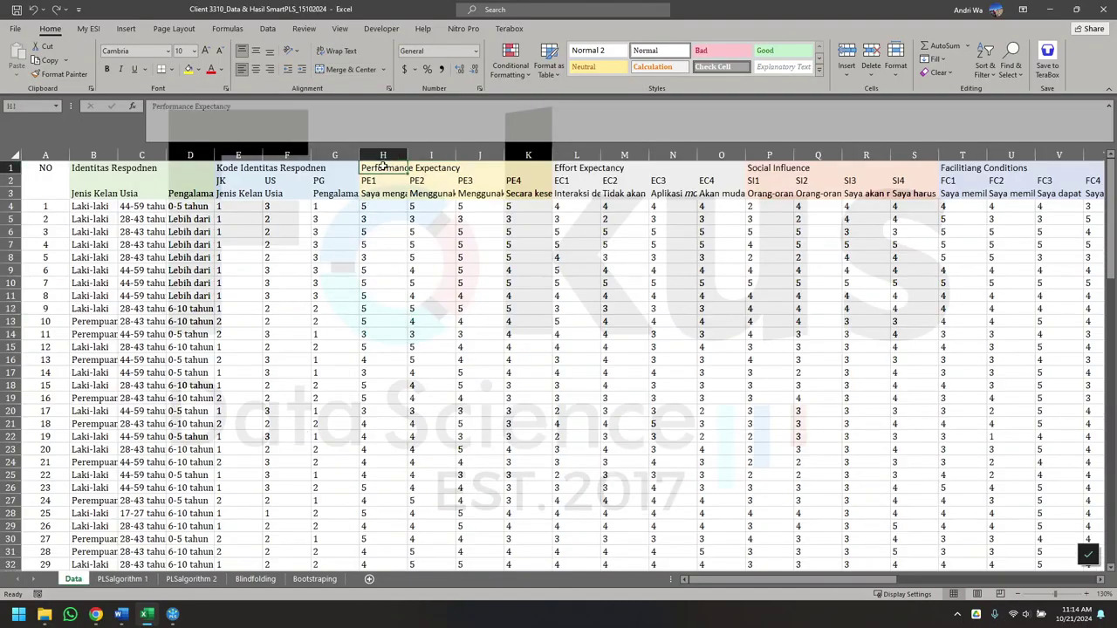
pyautogui.click(1022, 8)
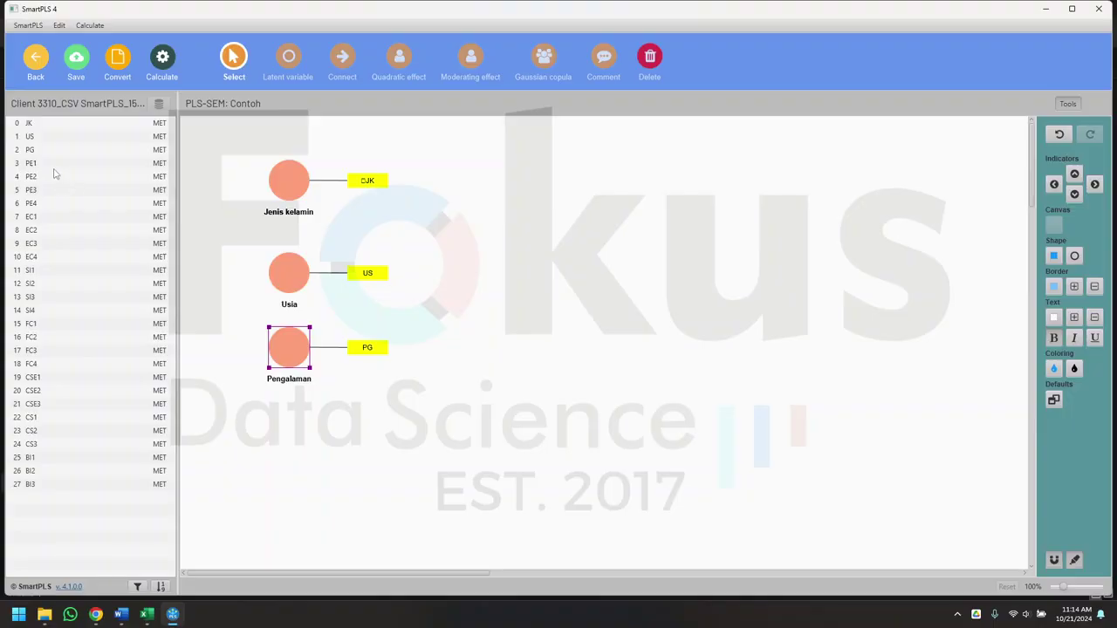
# - Create a latent variable named Performance from indicators PE1 to PE4 and position it beside the respondent identity variables
pyautogui.click(54, 164)
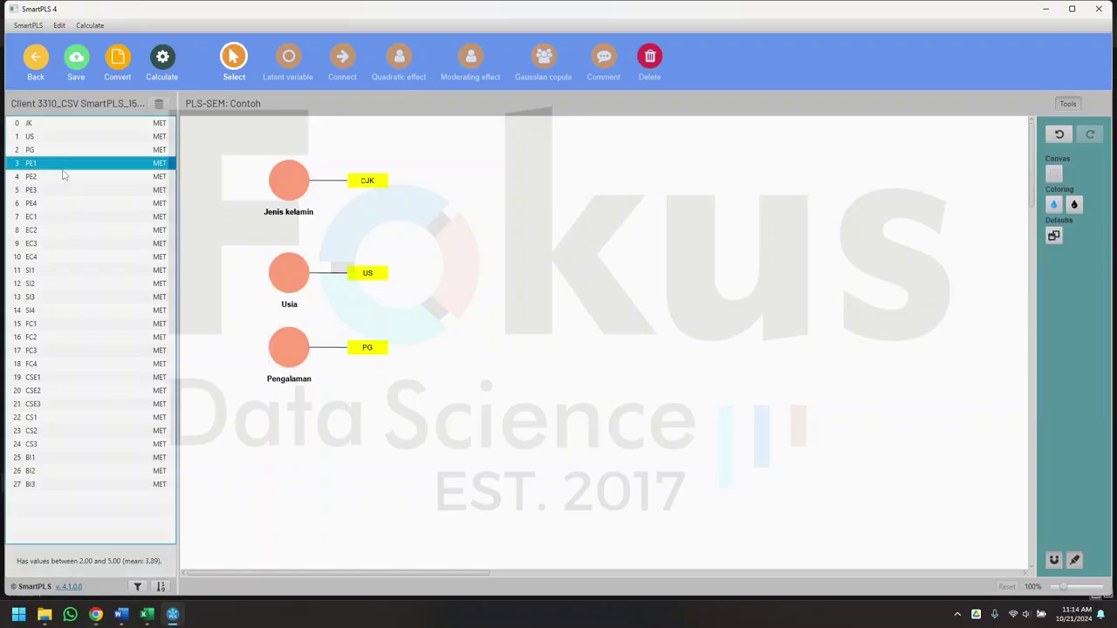
pyautogui.keyDown('shift'); pyautogui.click(46, 205); pyautogui.keyUp('shift')
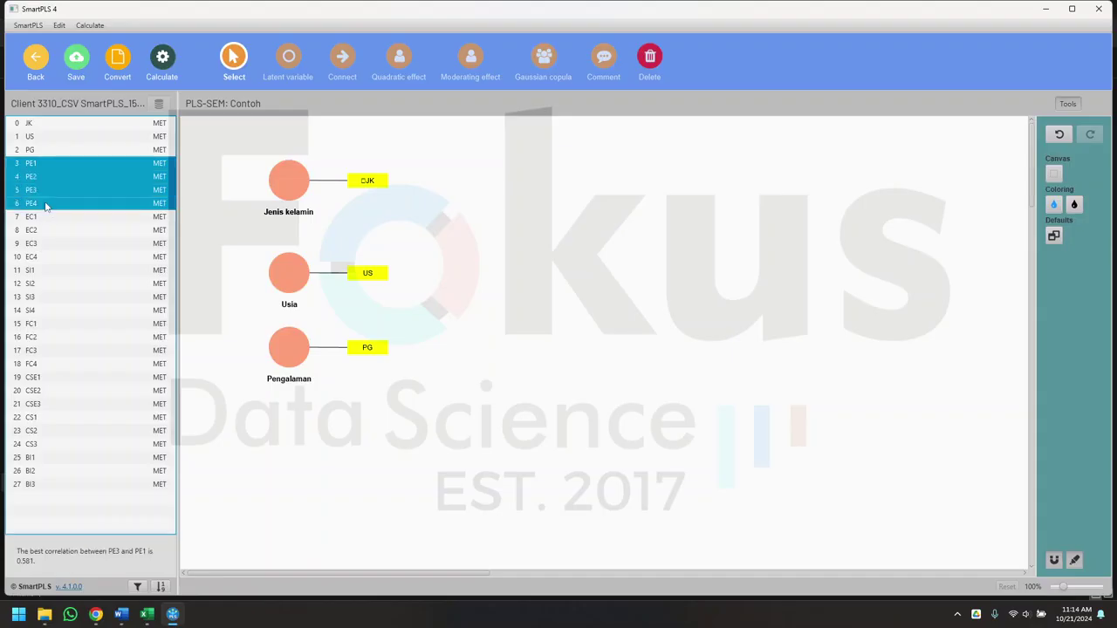
pyautogui.moveTo(44, 172); pyautogui.dragTo(557, 224)
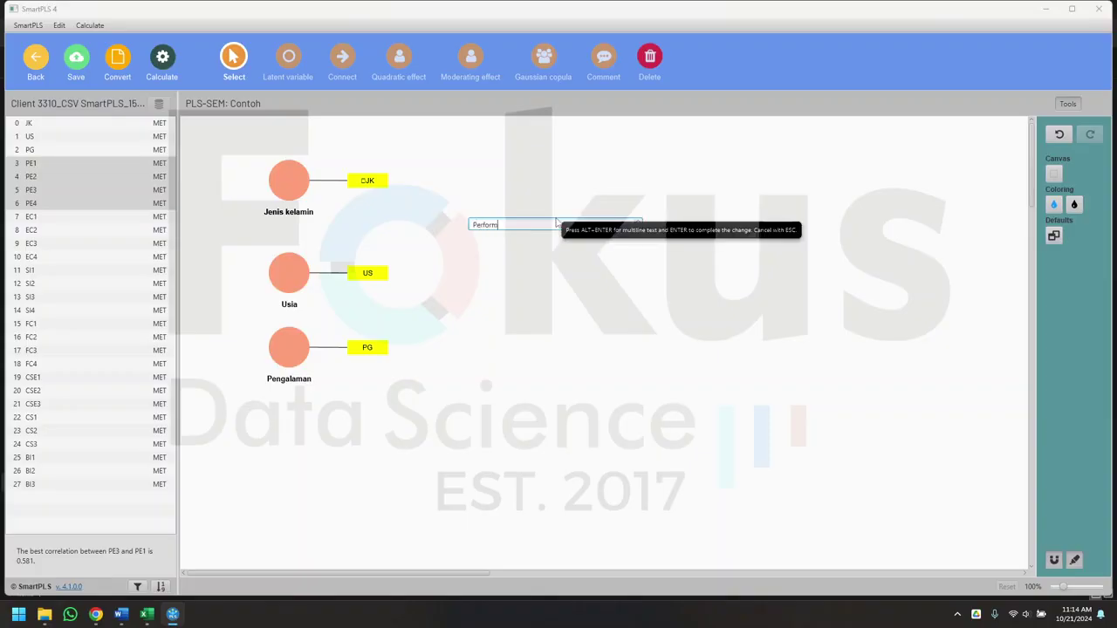
pyautogui.write('Performance')
pyautogui.press('Return')
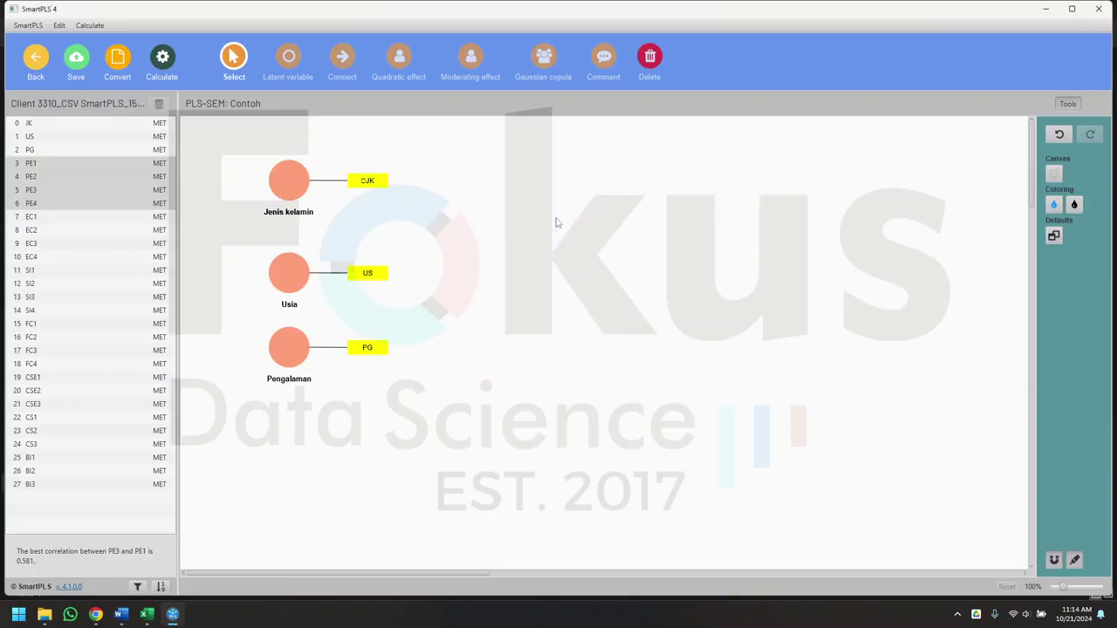
pyautogui.click(556, 225)
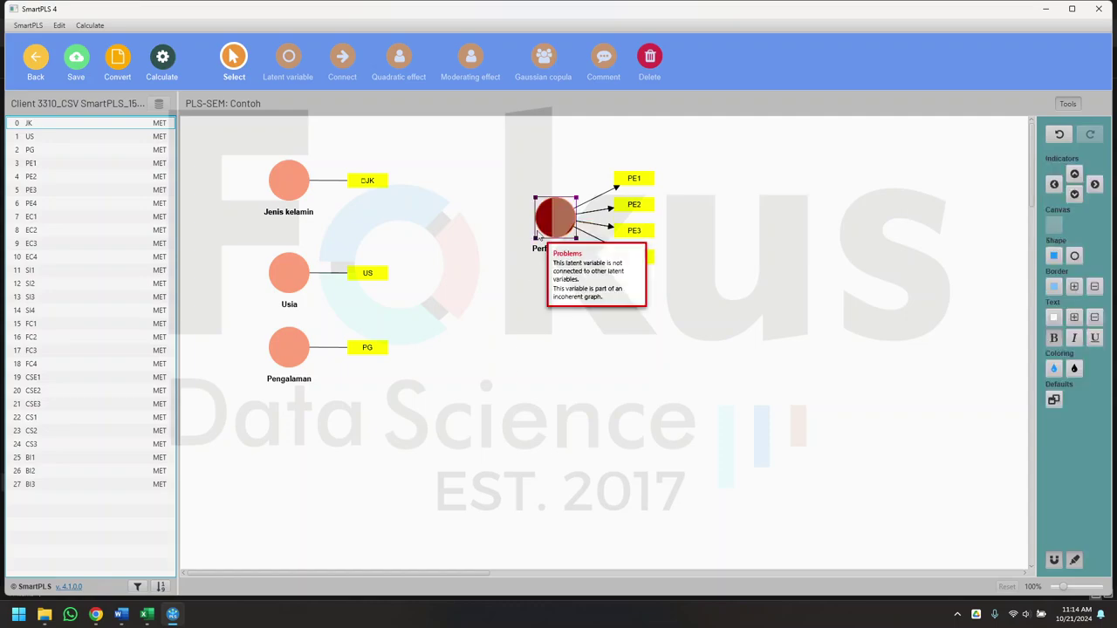
pyautogui.moveTo(493, 253); pyautogui.dragTo(499, 248)
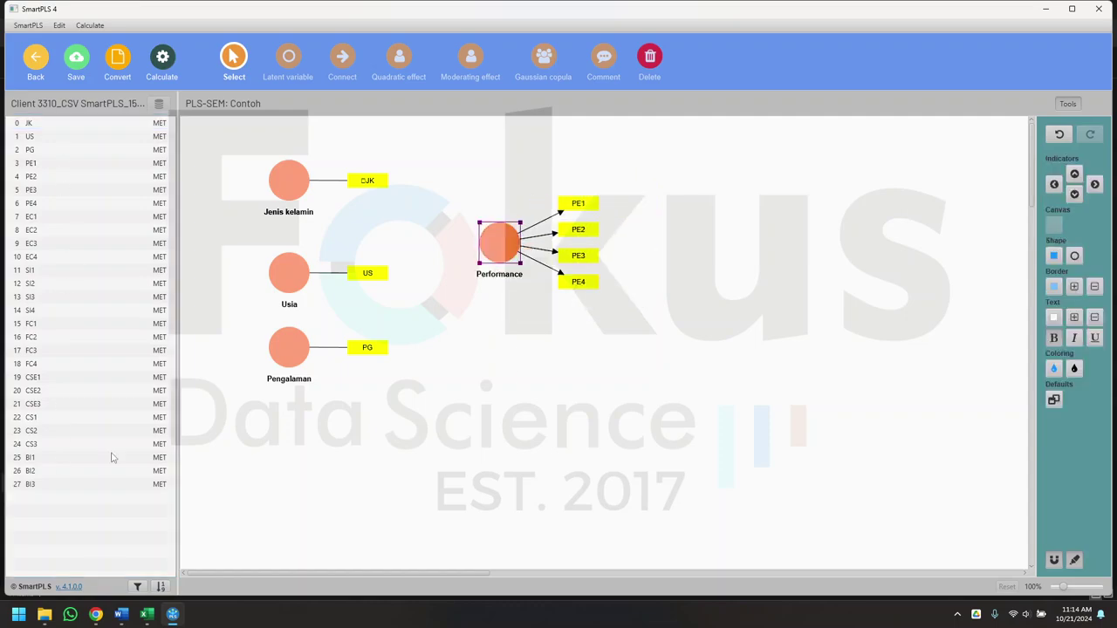
# - Create a latent variable named EC from indicators EC1 to EC4 below Performance
pyautogui.click(60, 221)
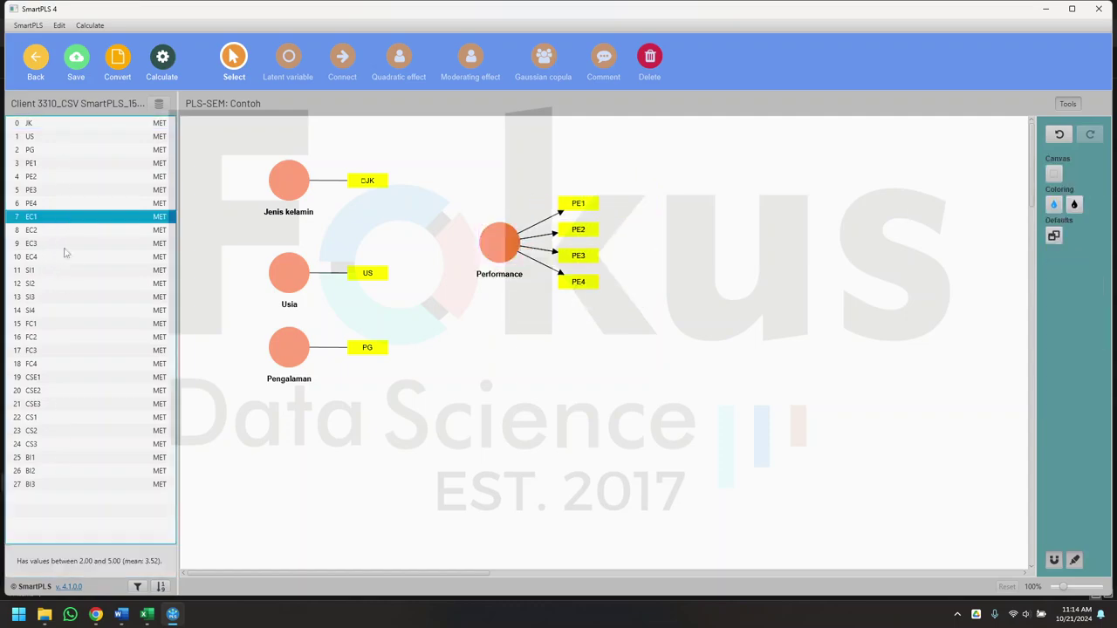
pyautogui.keyDown('shift'); pyautogui.click(63, 257); pyautogui.keyUp('shift')
pyautogui.moveTo(65, 249); pyautogui.dragTo(546, 350)
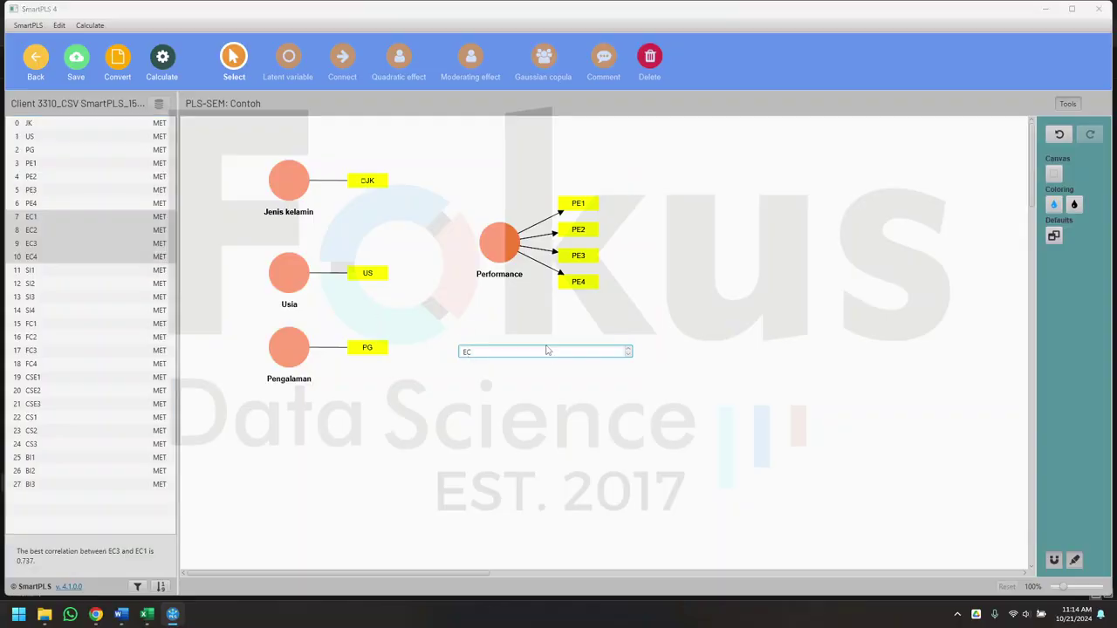
pyautogui.press('Return')
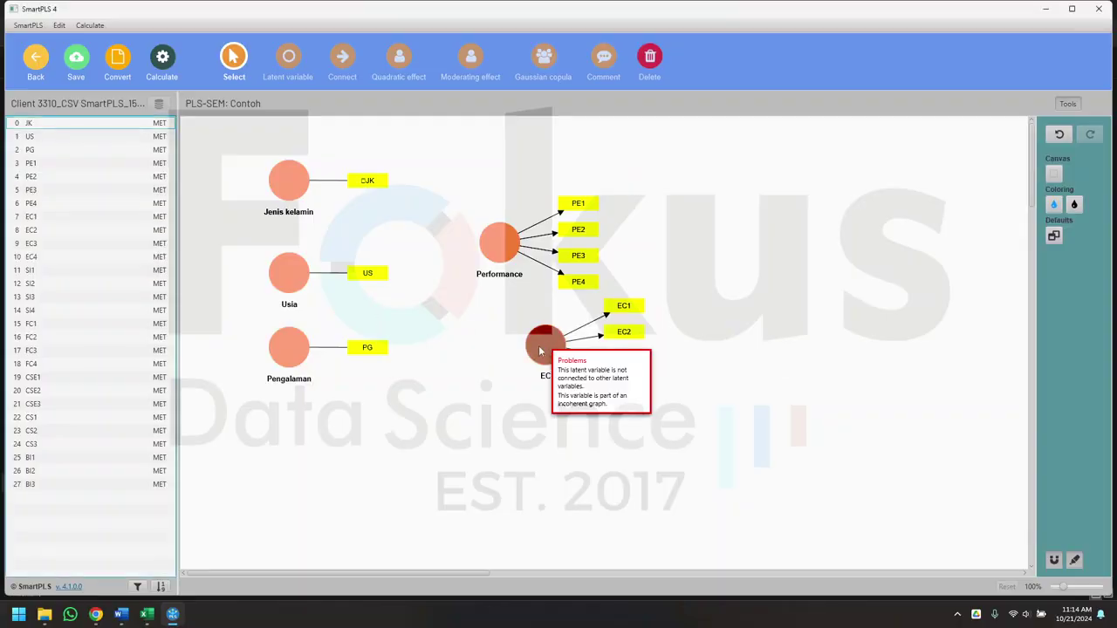
# - Rename the EC latent variable as Effort Expectancy, looking up the construct name on the Data sheet of the Excel workbook
pyautogui.click(540, 351)
pyautogui.rightClick(540, 350)
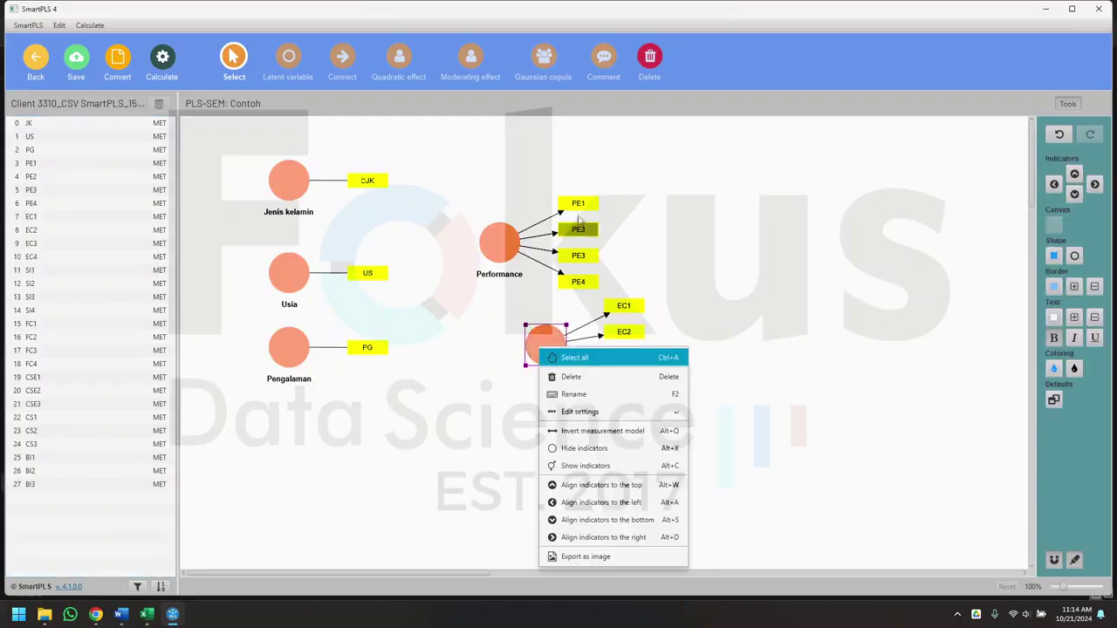
pyautogui.click(590, 397)
pyautogui.click(147, 615)
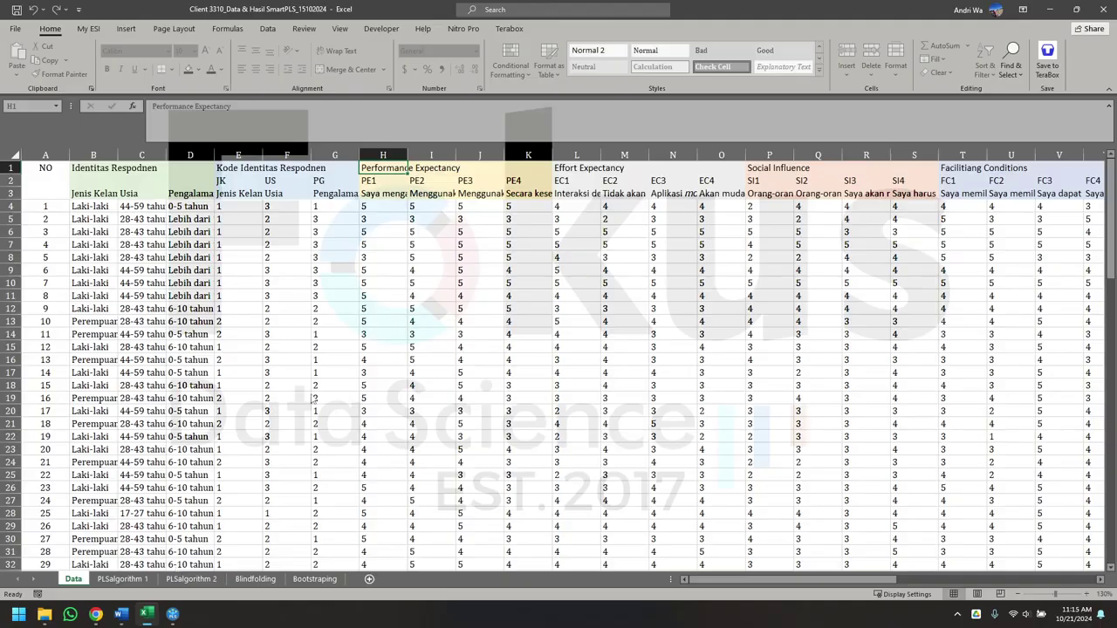
pyautogui.click(565, 168)
pyautogui.doubleClick(566, 167)
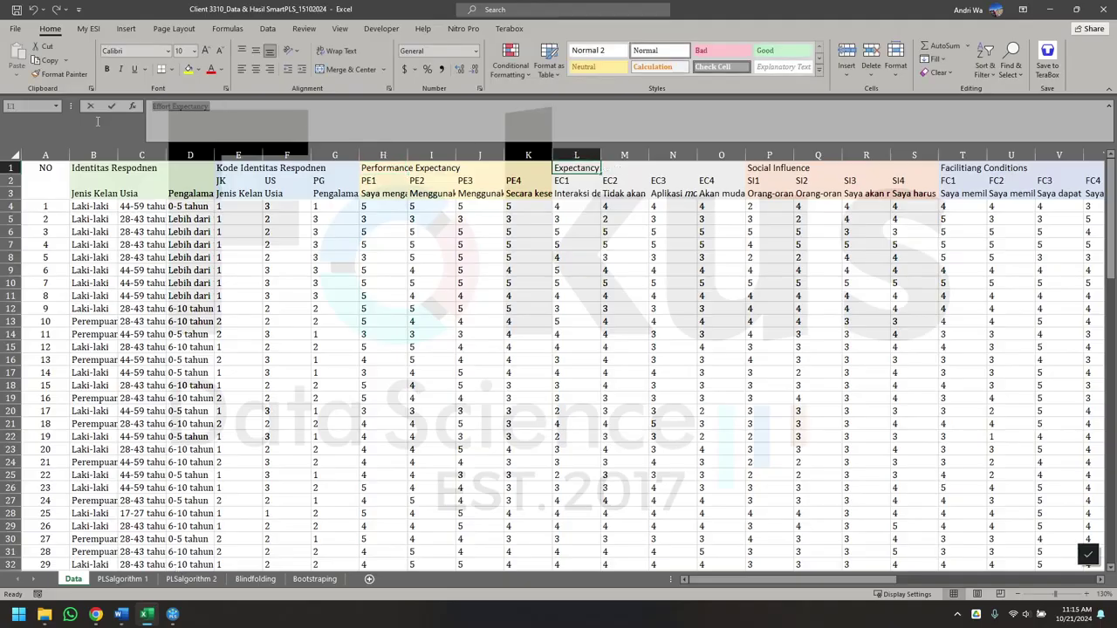
pyautogui.click(1059, 9)
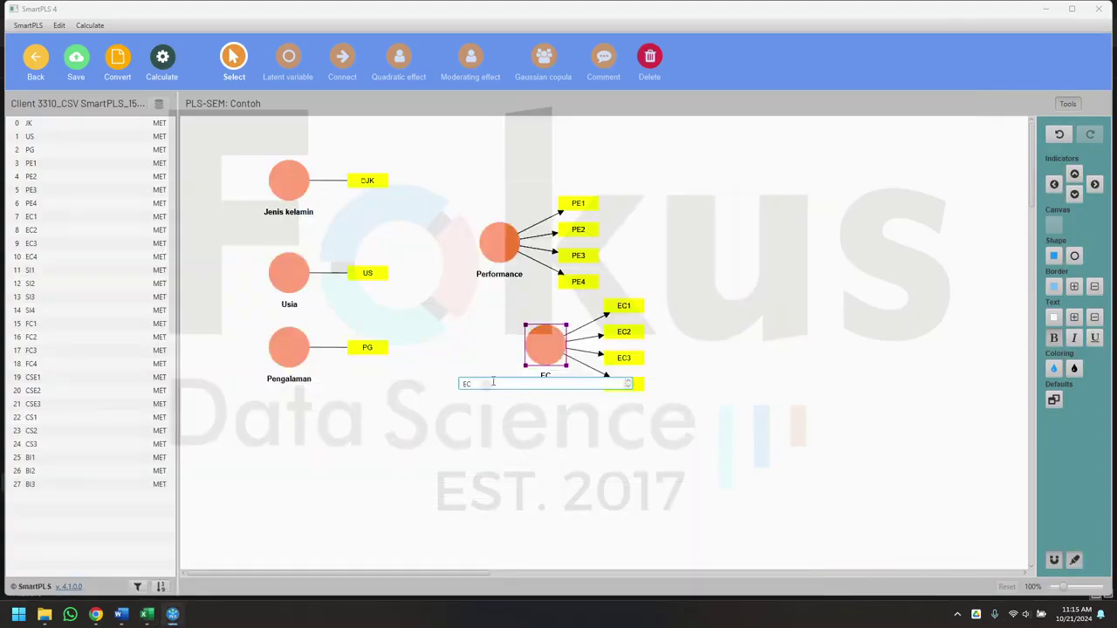
pyautogui.write('Effort Expectancy')
pyautogui.press('Return')
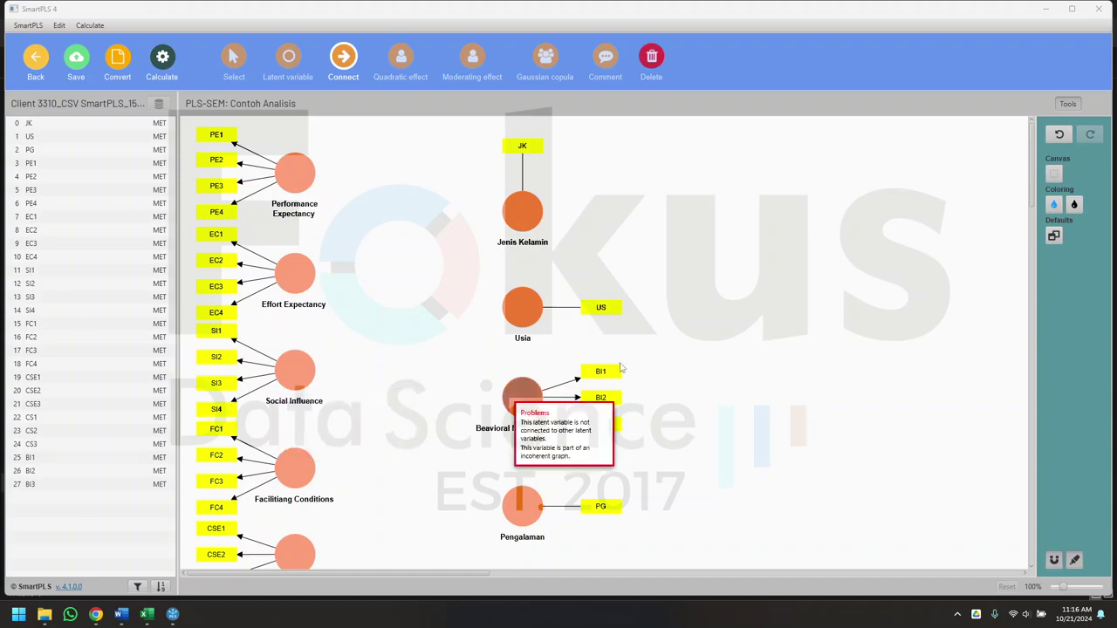
# - Look over the unconnected constructs in the Contoh Analisis model and switch to Word to examine the Model Penelitian diagram
pyautogui.scroll(-2, 367, 363)
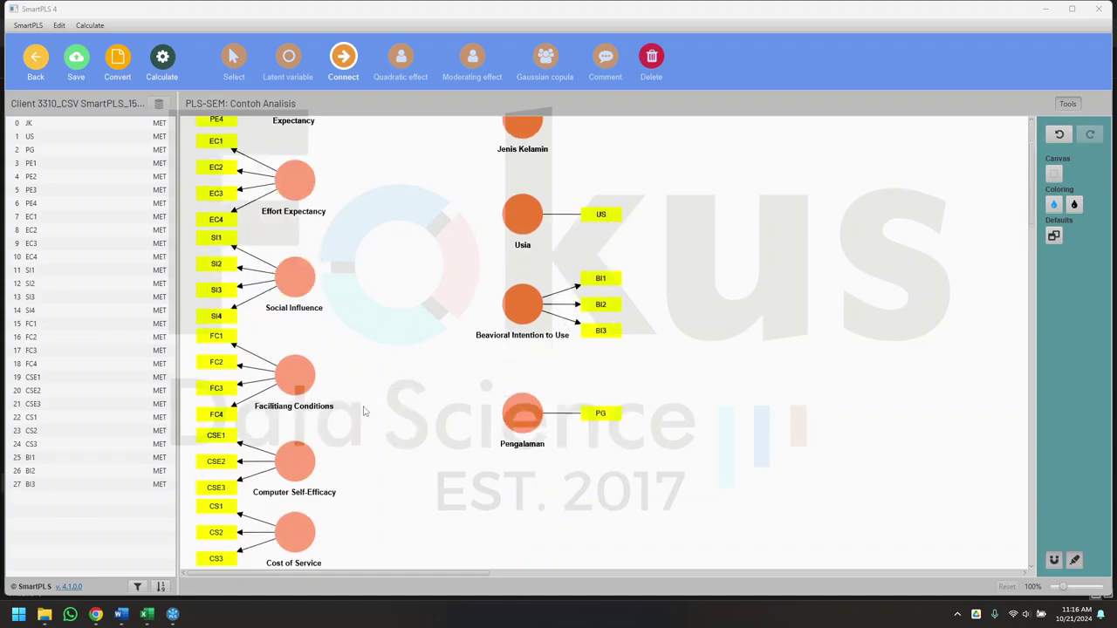
pyautogui.scroll(1, 365, 410)
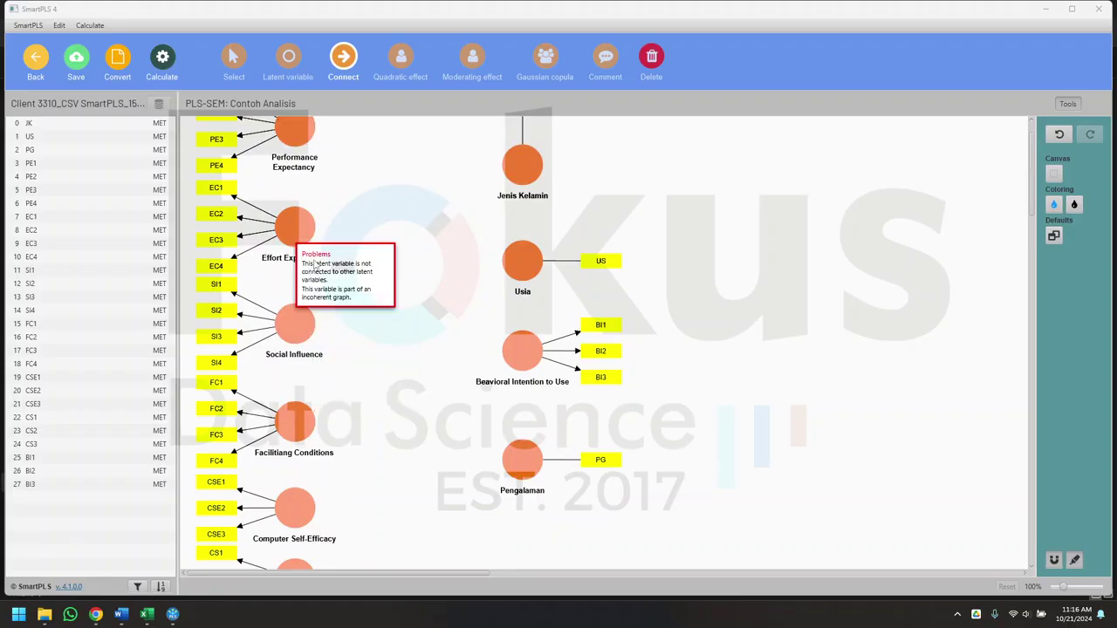
pyautogui.click(121, 616)
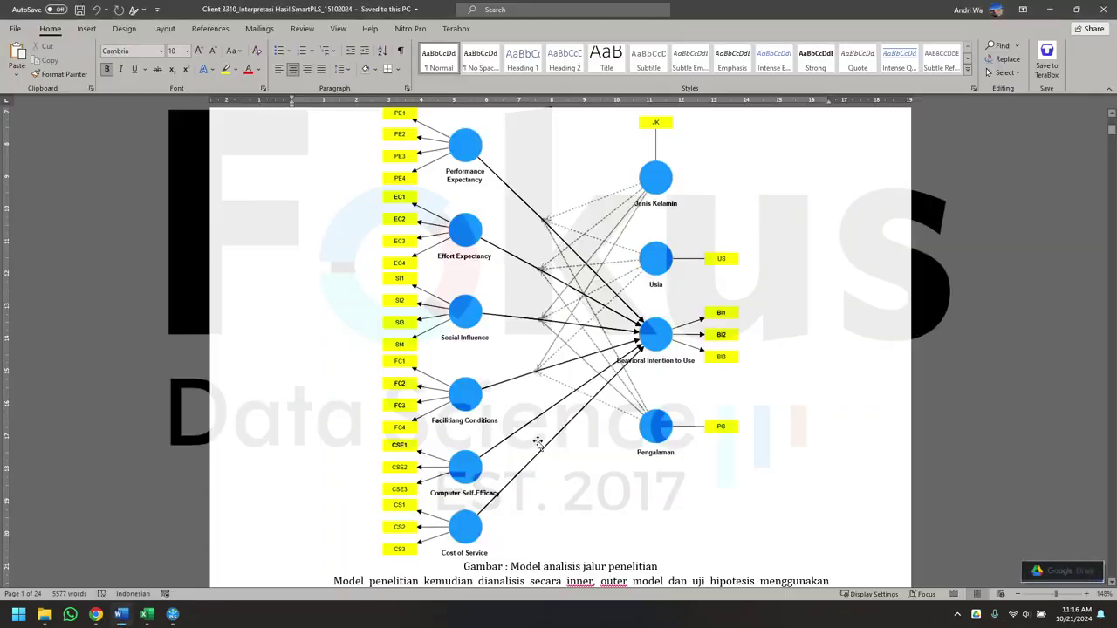
pyautogui.scroll(4, 631, 225)
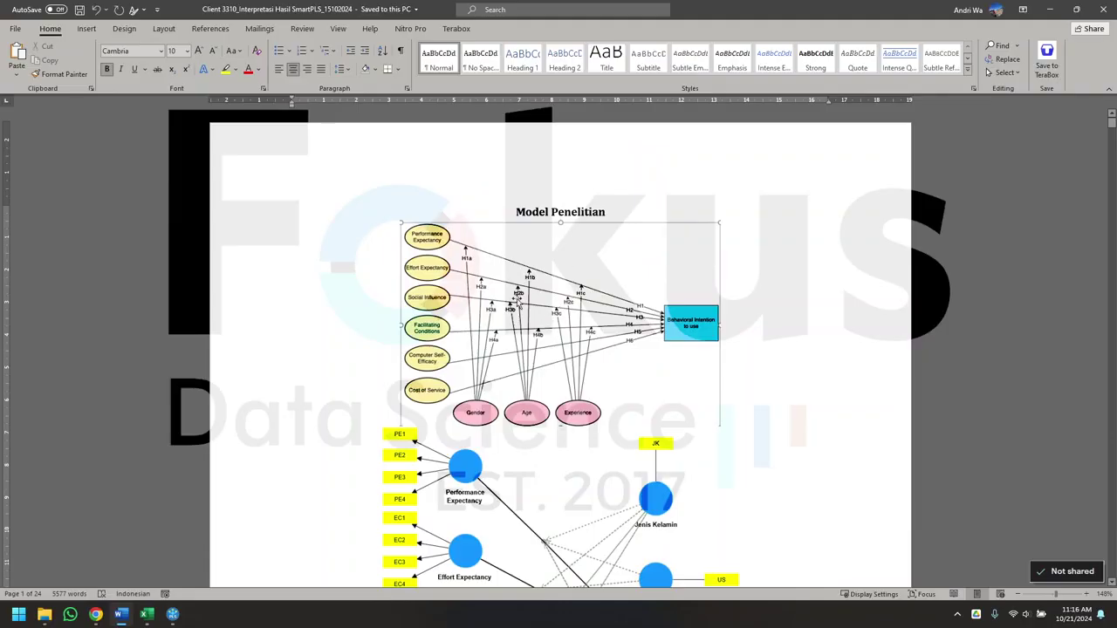
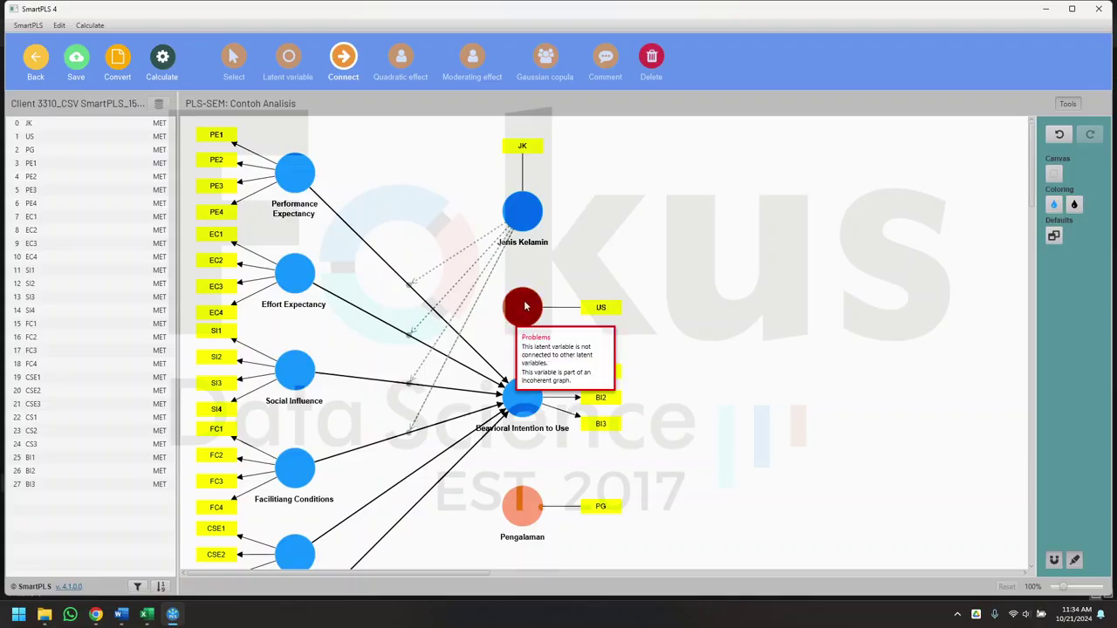
# - Connect Usia as moderator to the paths from Performance Expectancy, Effort Expectancy, Social Influence and Facilitiang Conditions to Beavioral Intention to Use
pyautogui.click(534, 302)
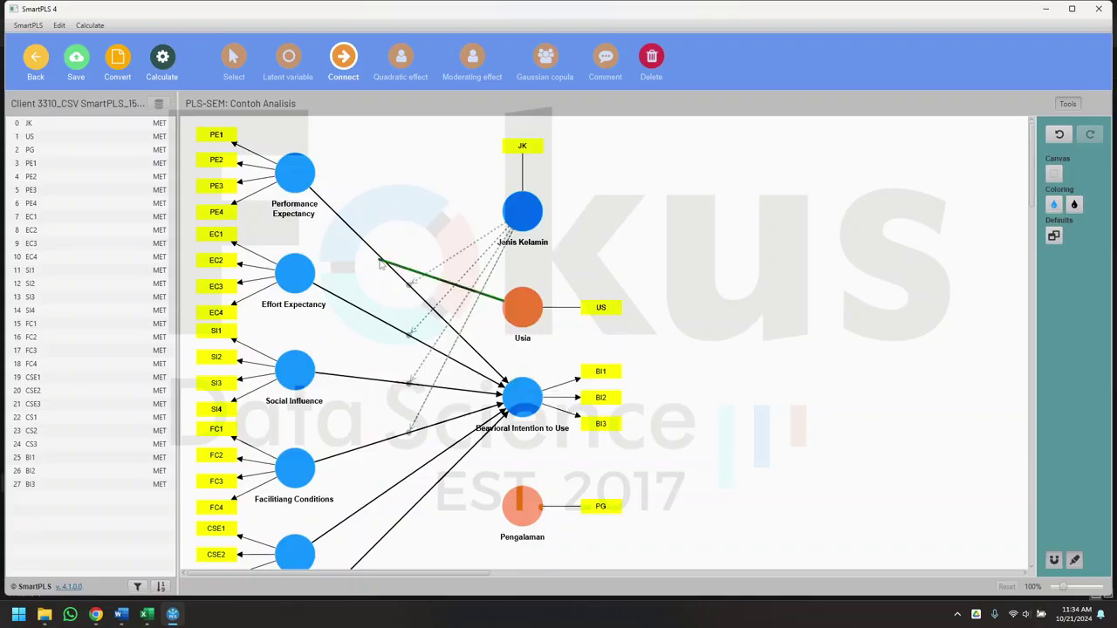
pyautogui.click(379, 262)
pyautogui.click(522, 307)
pyautogui.click(398, 339)
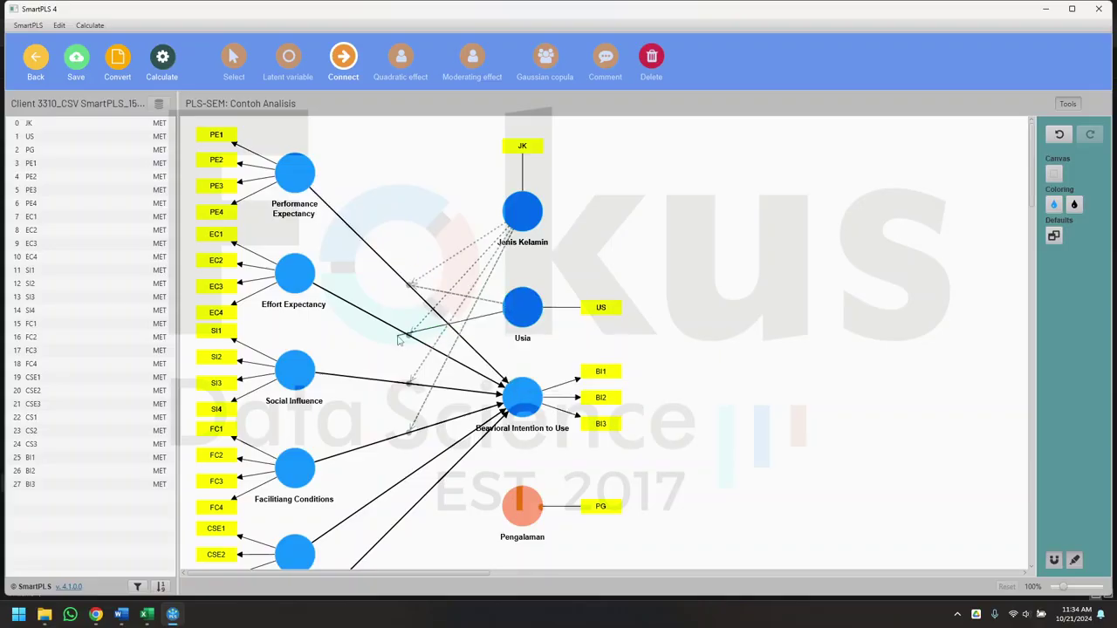
pyautogui.click(407, 337)
pyautogui.click(524, 319)
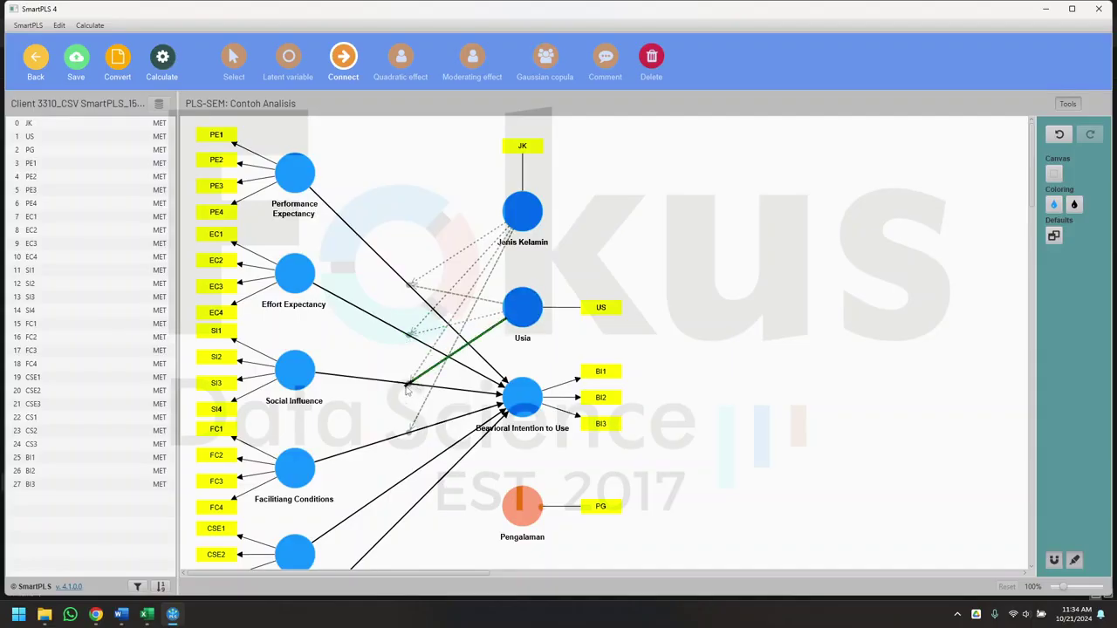
pyautogui.click(407, 384)
pyautogui.click(522, 311)
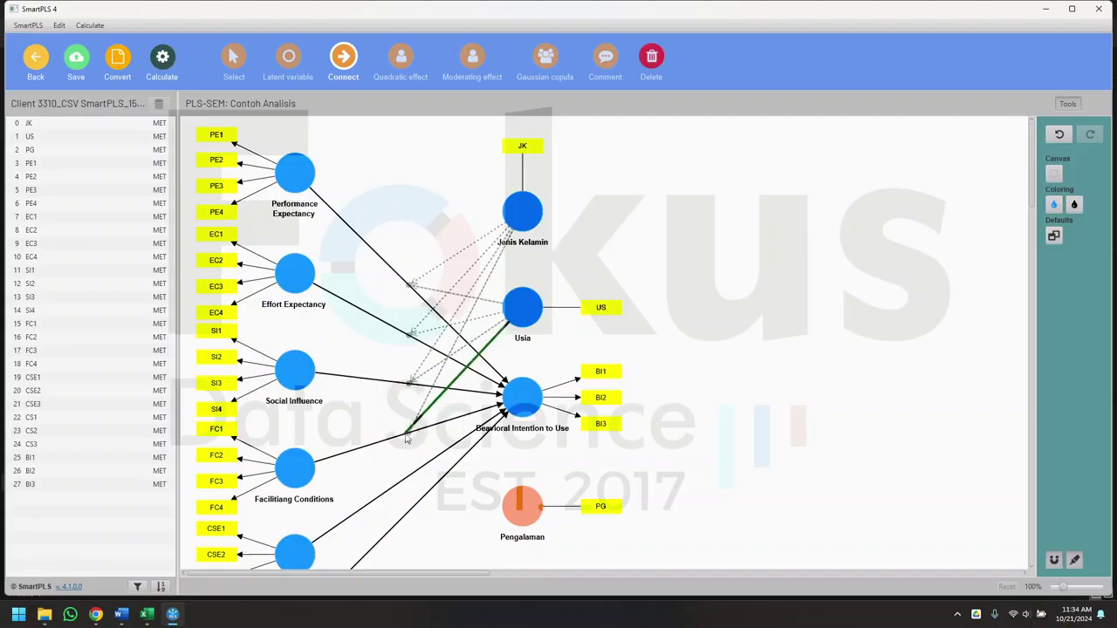
pyautogui.click(406, 437)
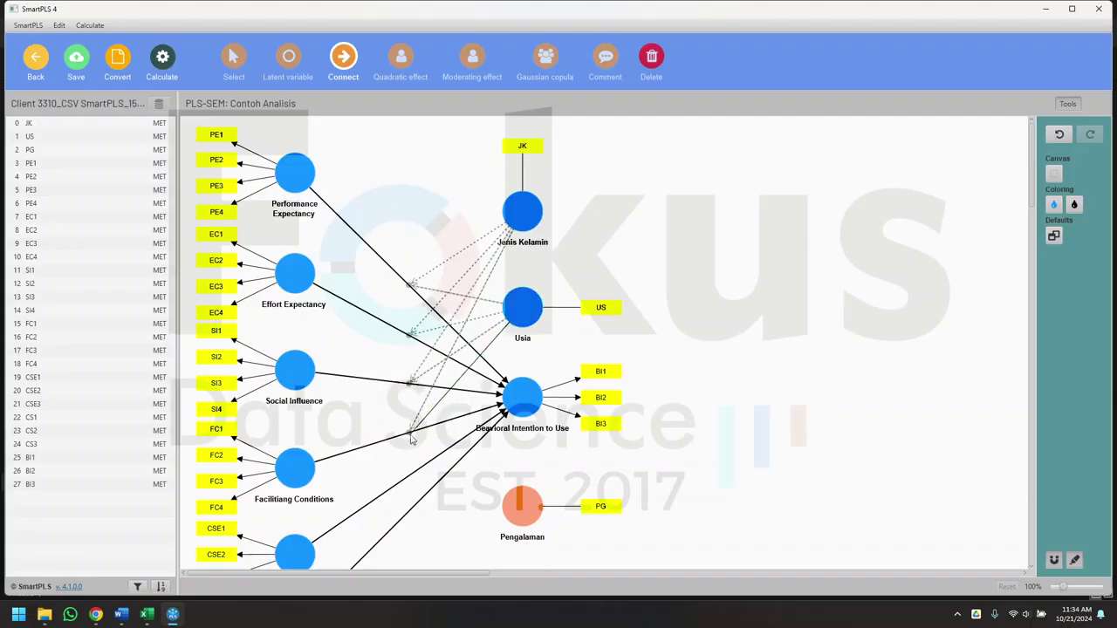
# - Connect Pengalaman as moderator to the Performance Expectancy, Effort Expectancy, Social Influence and Facilitiang Conditions paths into Beavioral Intention to Use
pyautogui.click(522, 502)
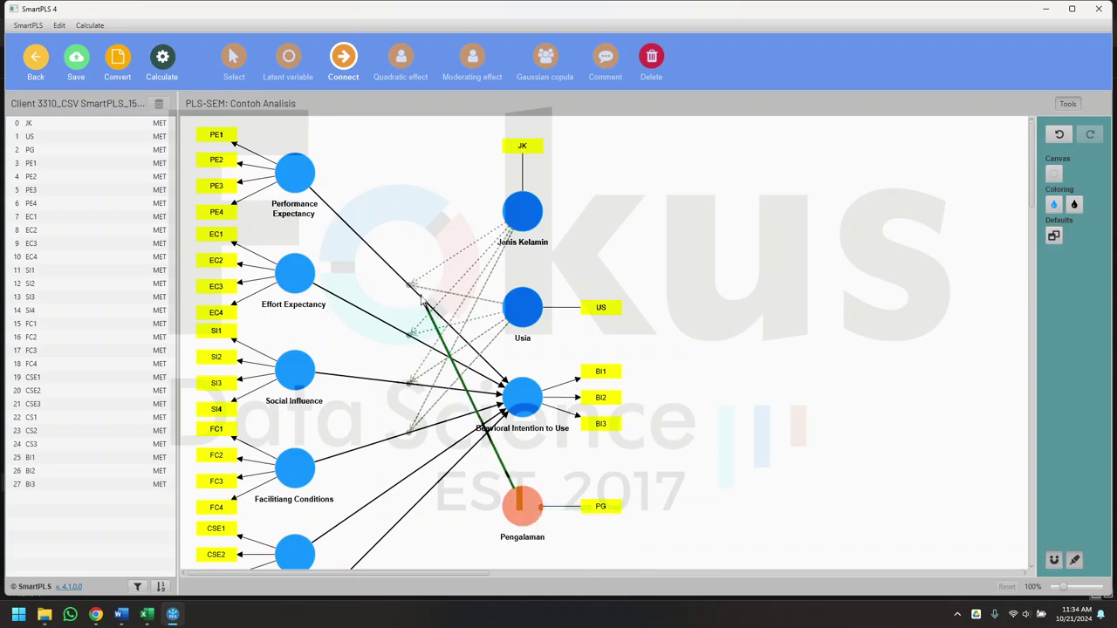
pyautogui.click(409, 384)
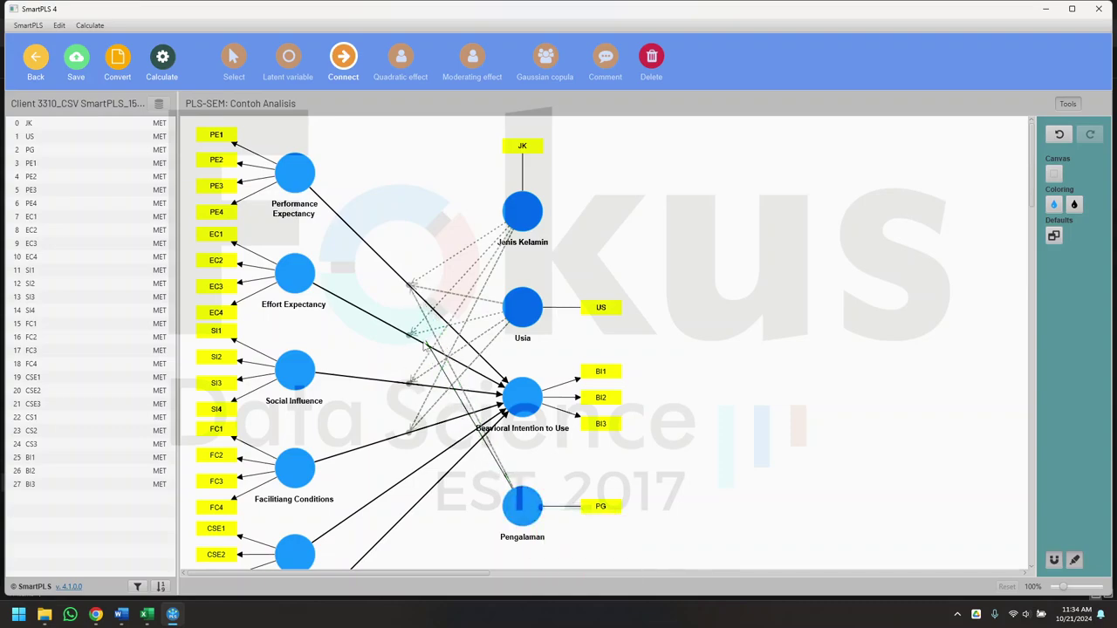
pyautogui.click(522, 499)
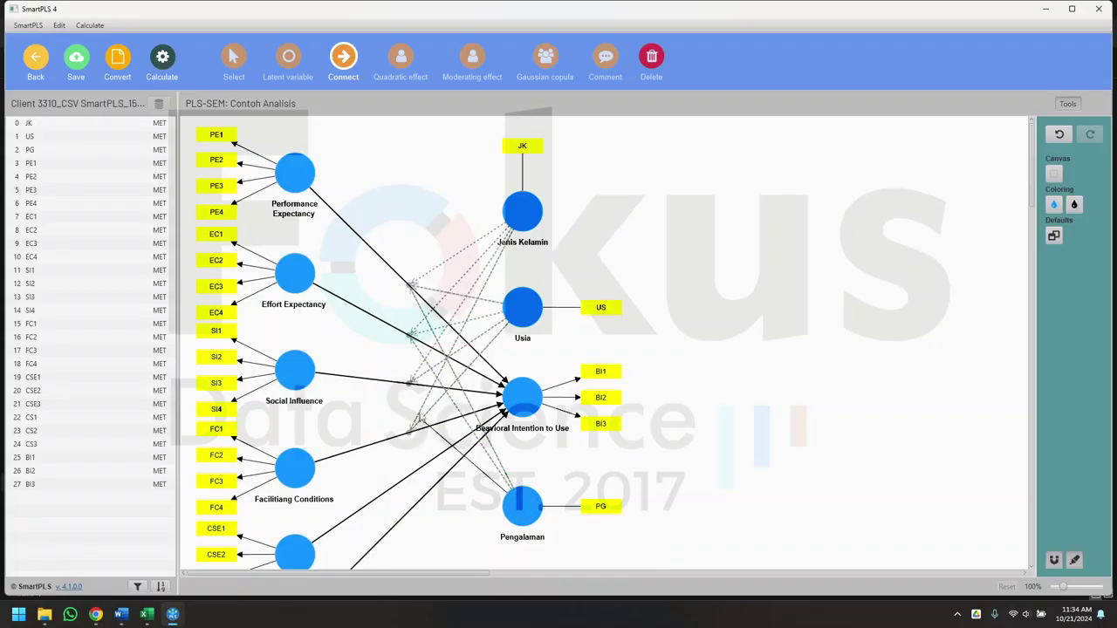
pyautogui.click(417, 387)
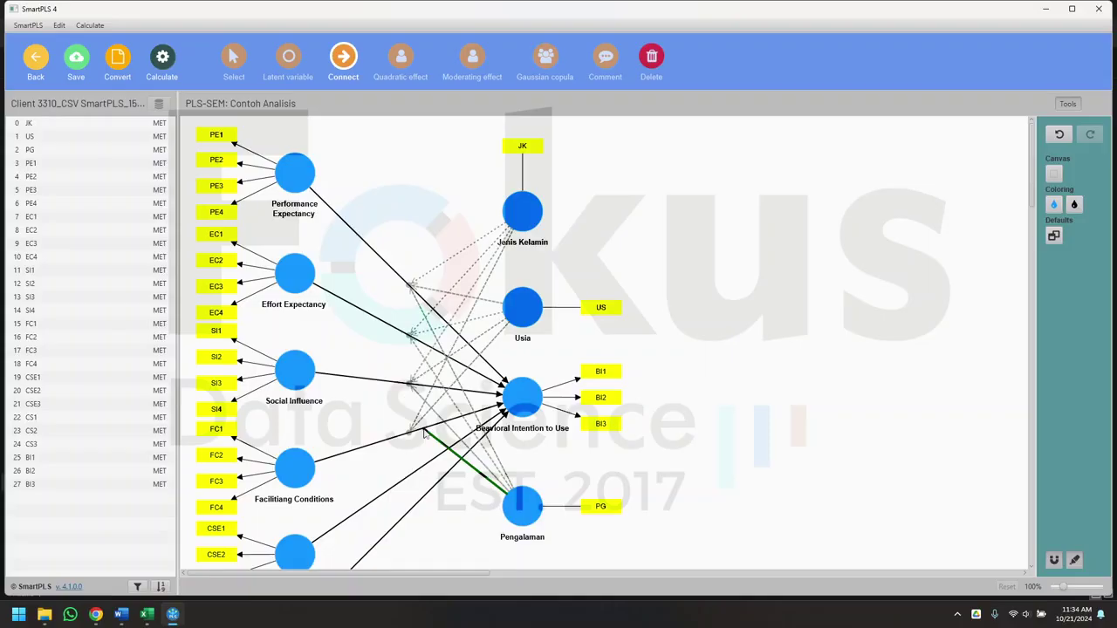
pyautogui.scroll(-3, 630, 476)
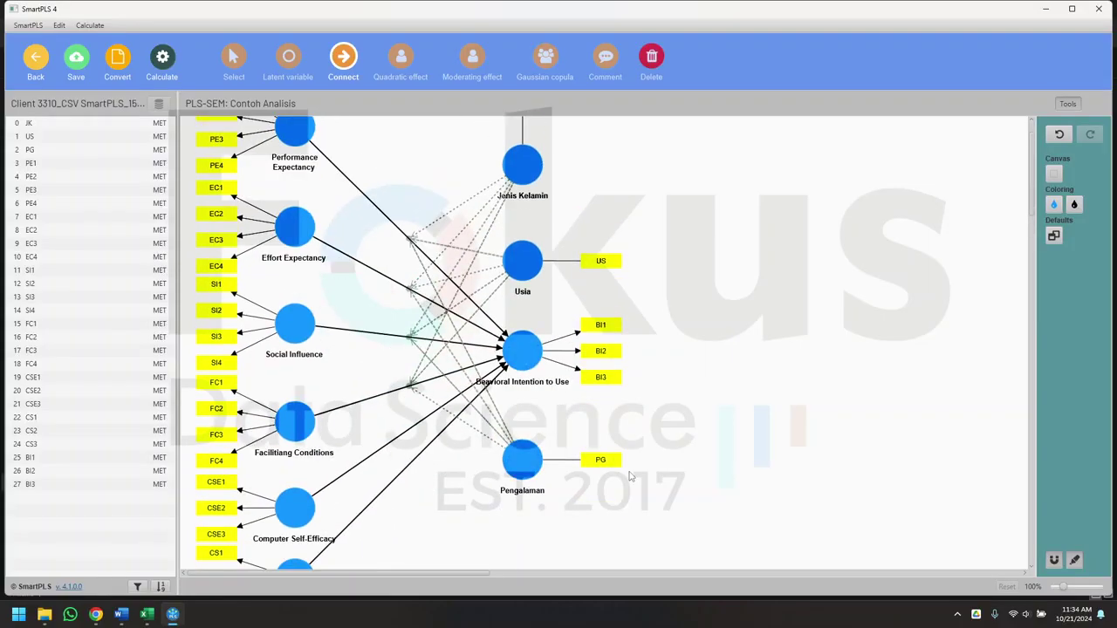
pyautogui.scroll(3, 631, 476)
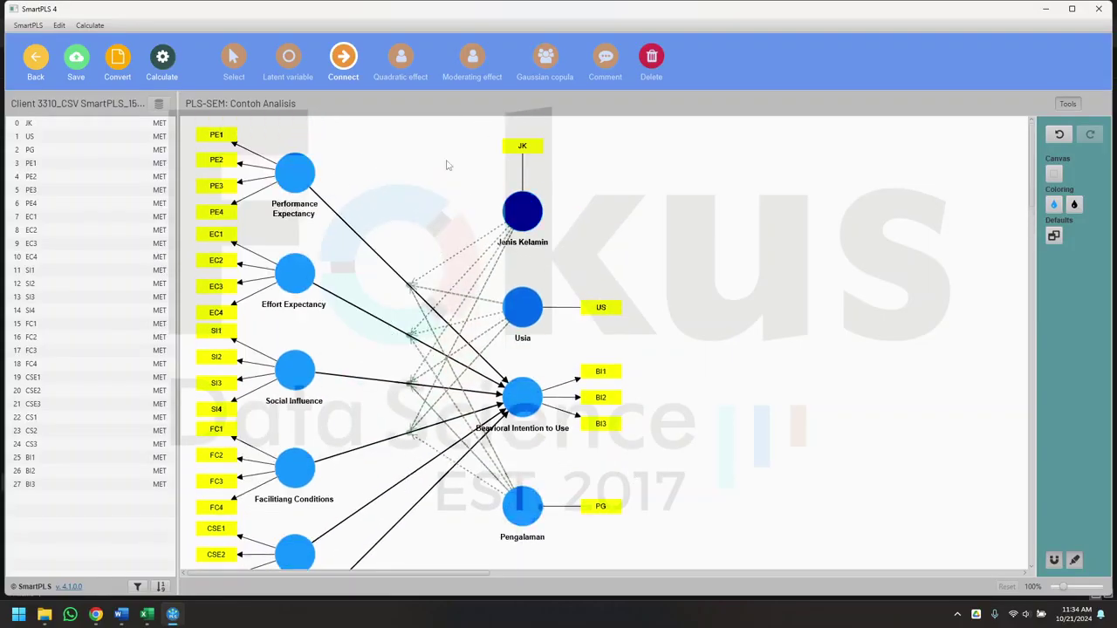
# - Switch to the Word interpretation document and examine the Outer Model 1 diagram and the outer loadings and AVE tables
pyautogui.click(122, 615)
pyautogui.scroll(-8, 651, 473)
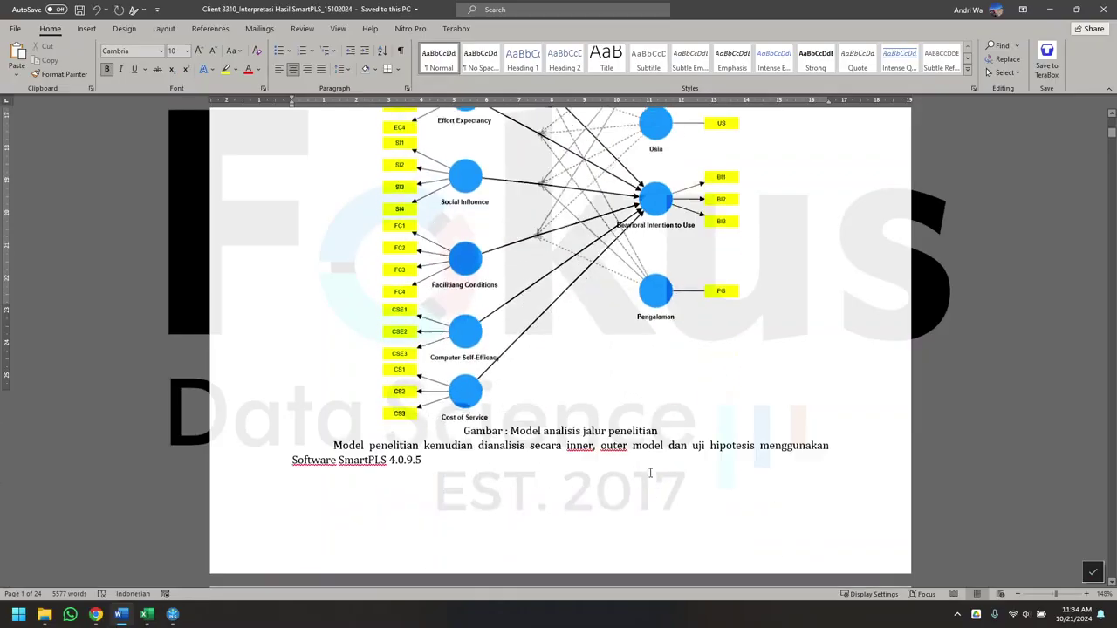
pyautogui.scroll(-5, 650, 473)
pyautogui.scroll(-2, 611, 297)
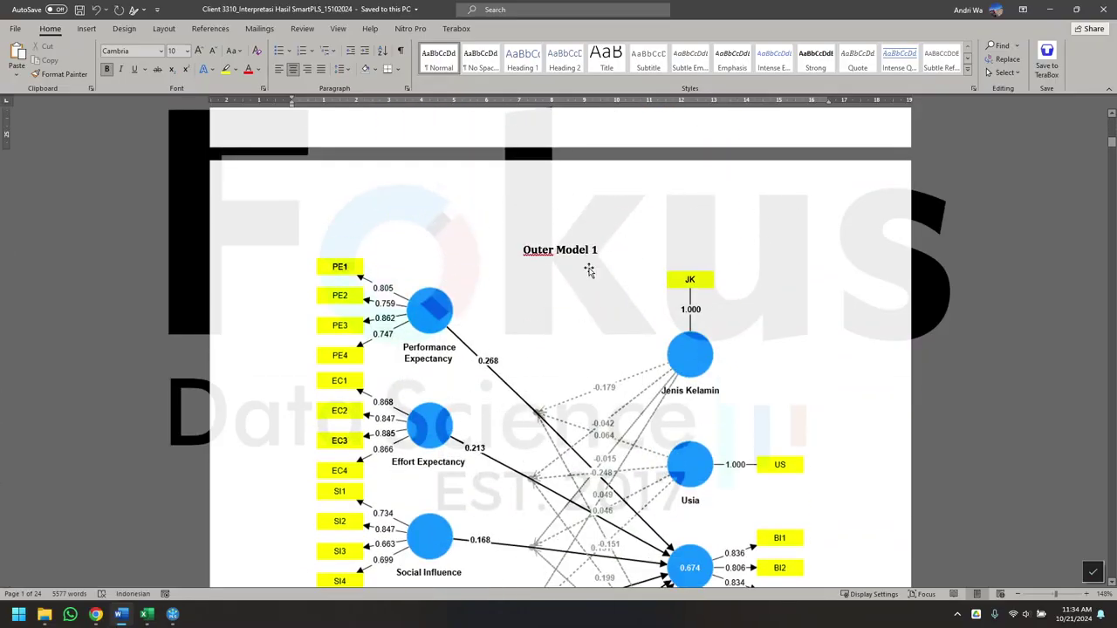
pyautogui.scroll(-4, 589, 272)
pyautogui.scroll(3, 589, 404)
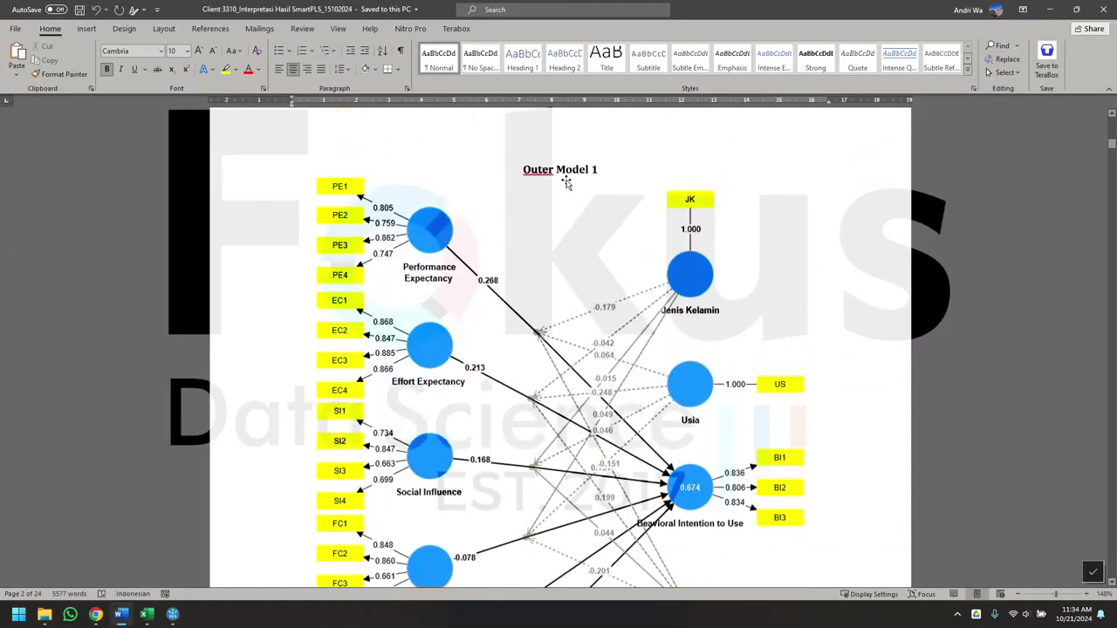
pyautogui.scroll(-10, 460, 405)
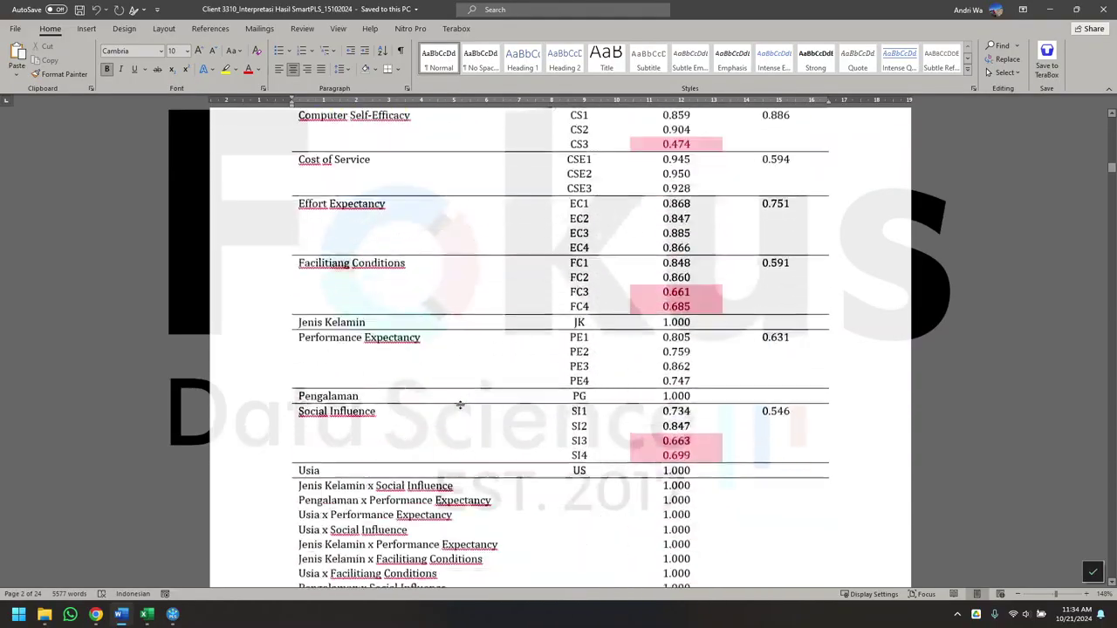
pyautogui.scroll(4, 460, 405)
pyautogui.scroll(-3, 707, 383)
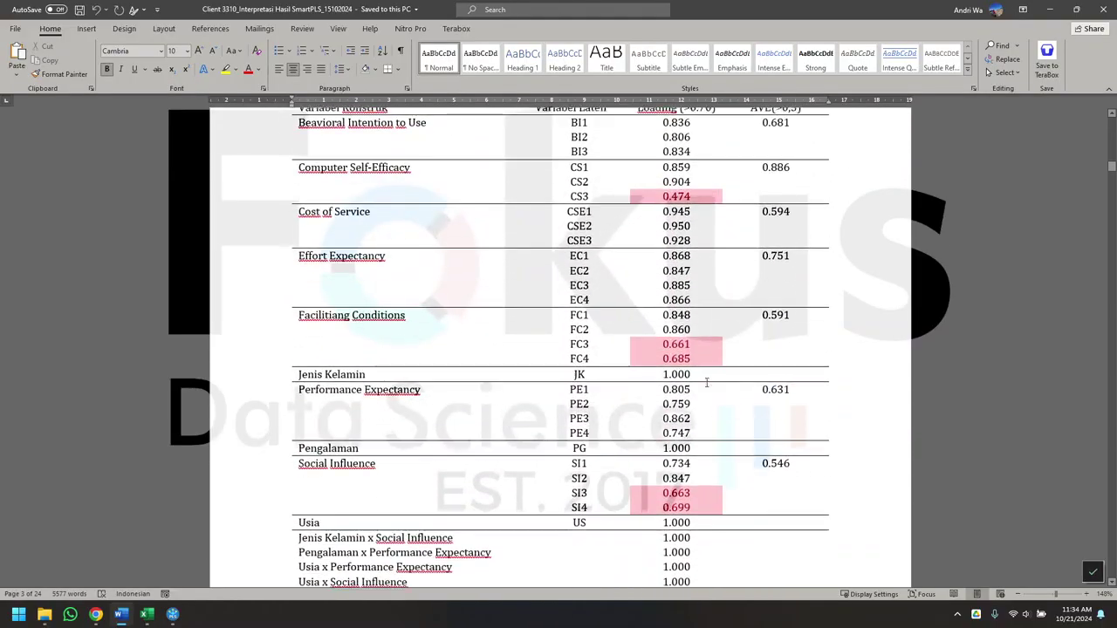
pyautogui.scroll(-15, 677, 388)
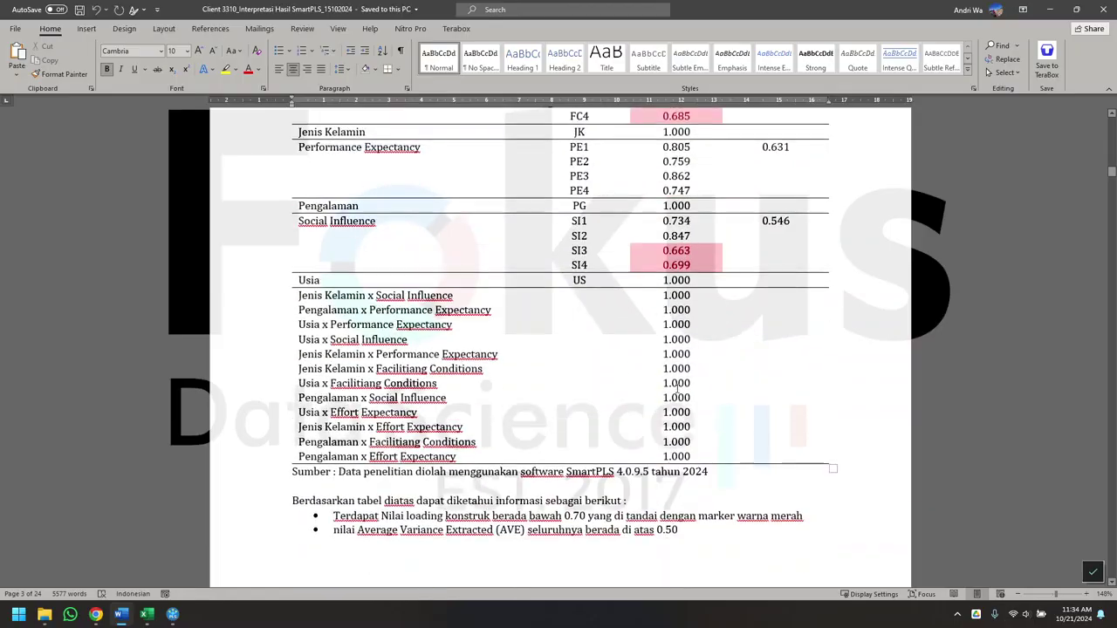
pyautogui.scroll(-10, 676, 387)
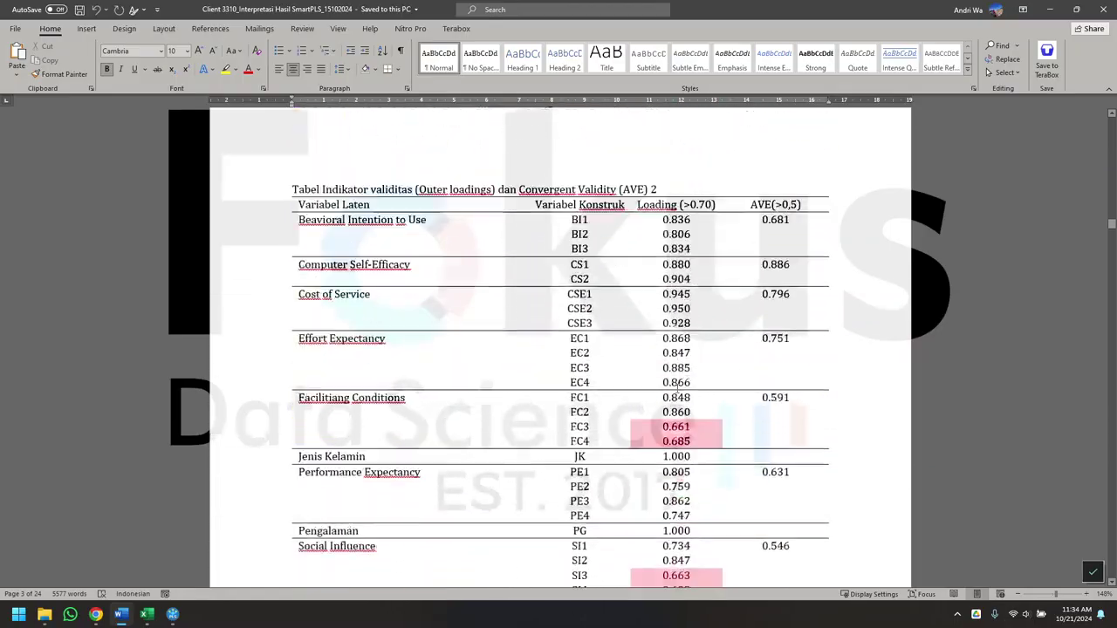
# - Go back to the Outer loadings and Convergent Validity section and read its loading and AVE criteria against the first table
pyautogui.scroll(4, 677, 387)
pyautogui.scroll(10, 677, 388)
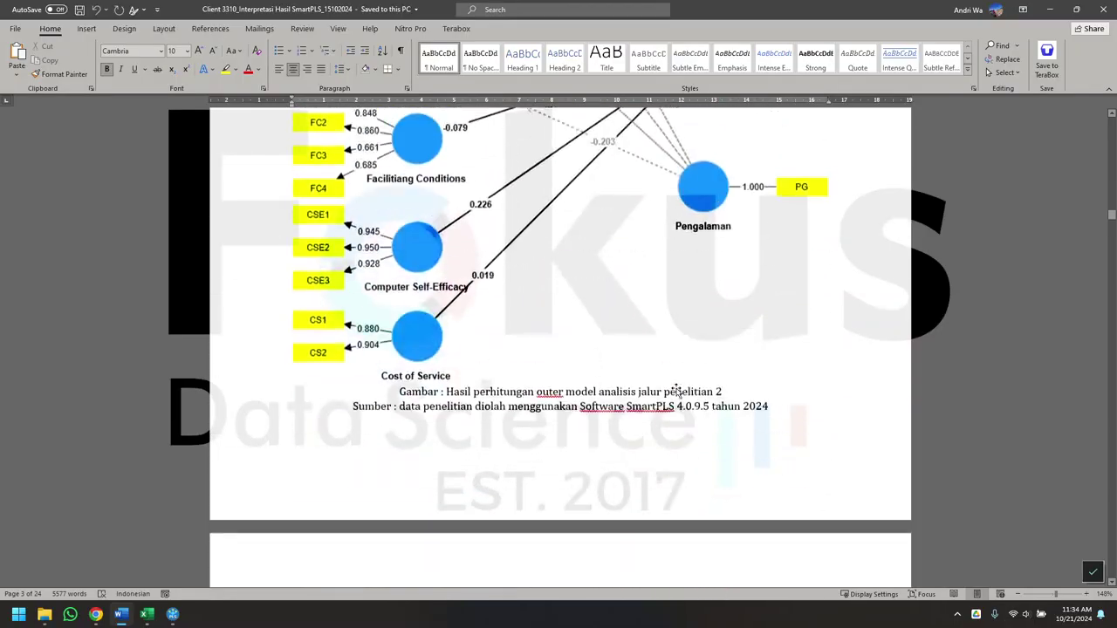
pyautogui.scroll(15, 676, 388)
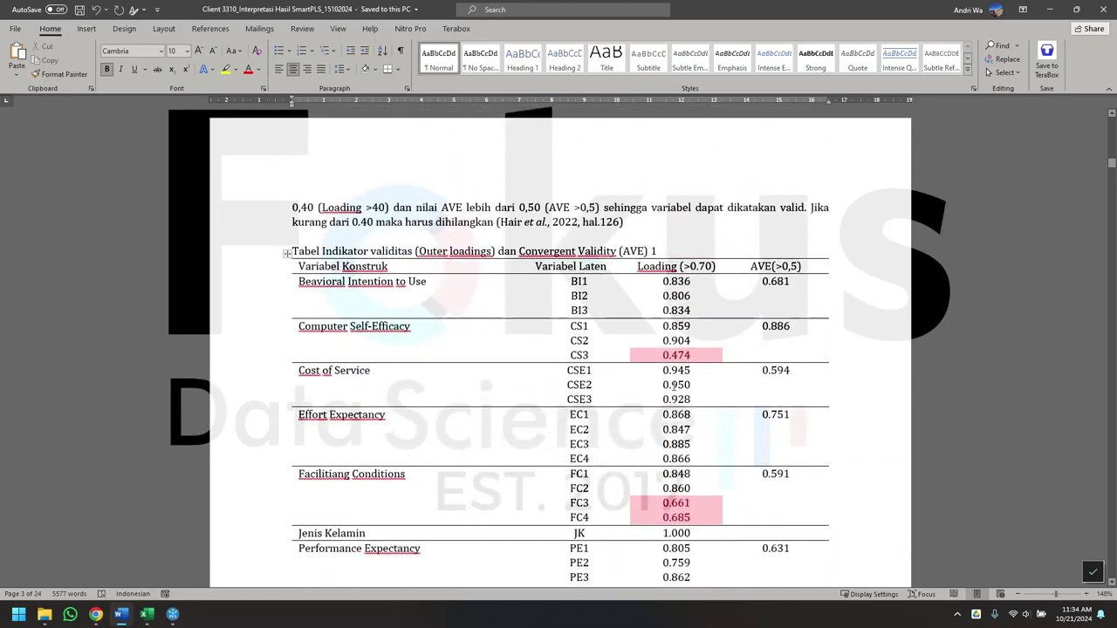
pyautogui.scroll(10, 674, 387)
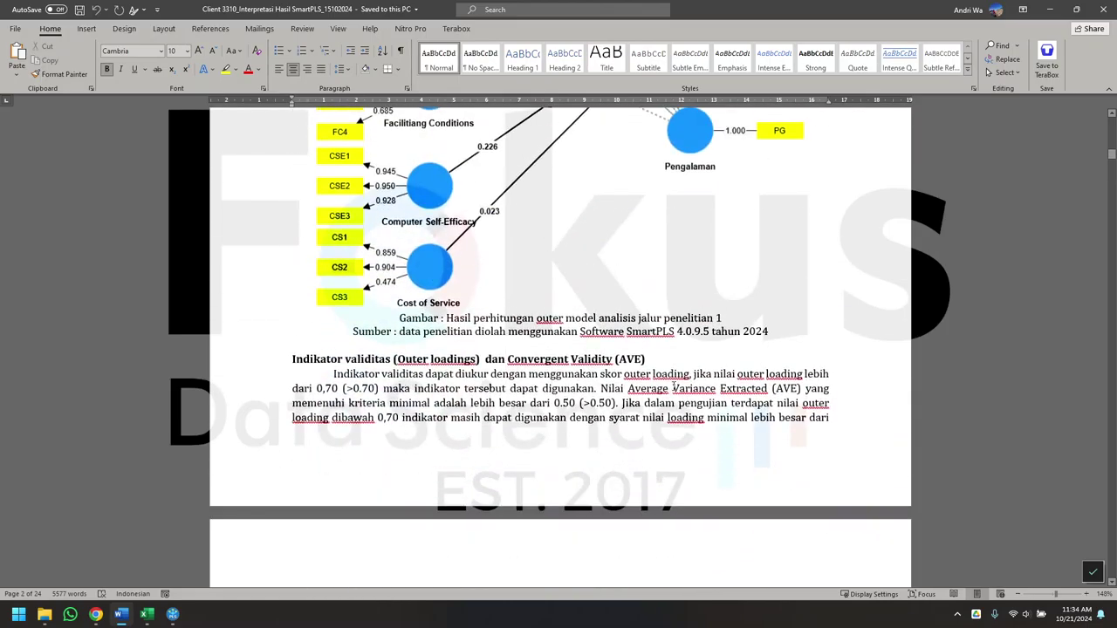
pyautogui.scroll(-4, 674, 388)
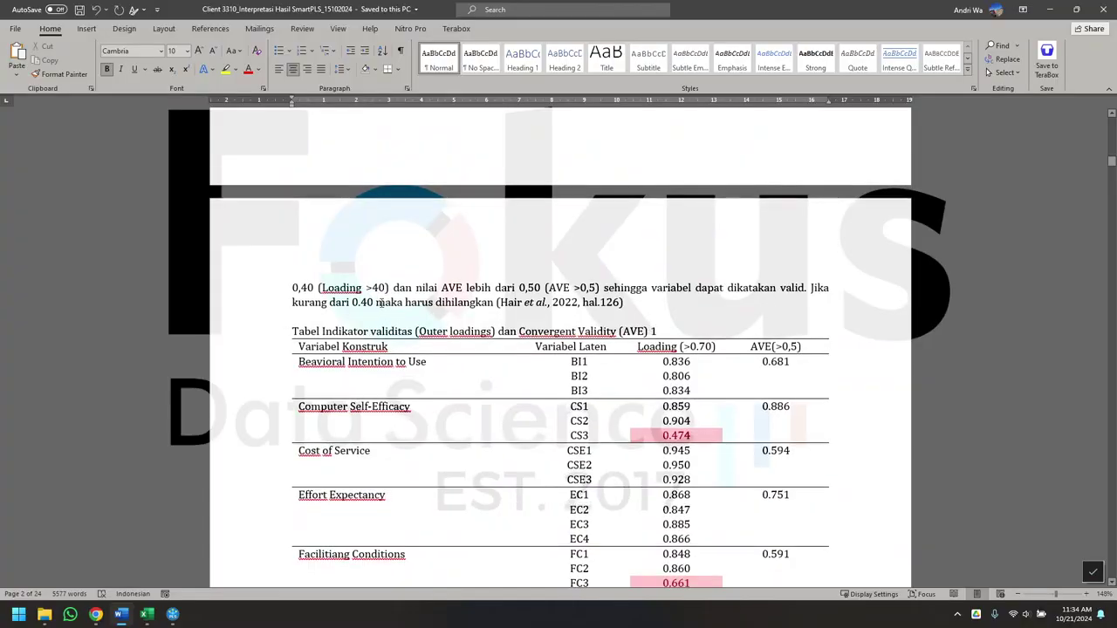
pyautogui.click(397, 280)
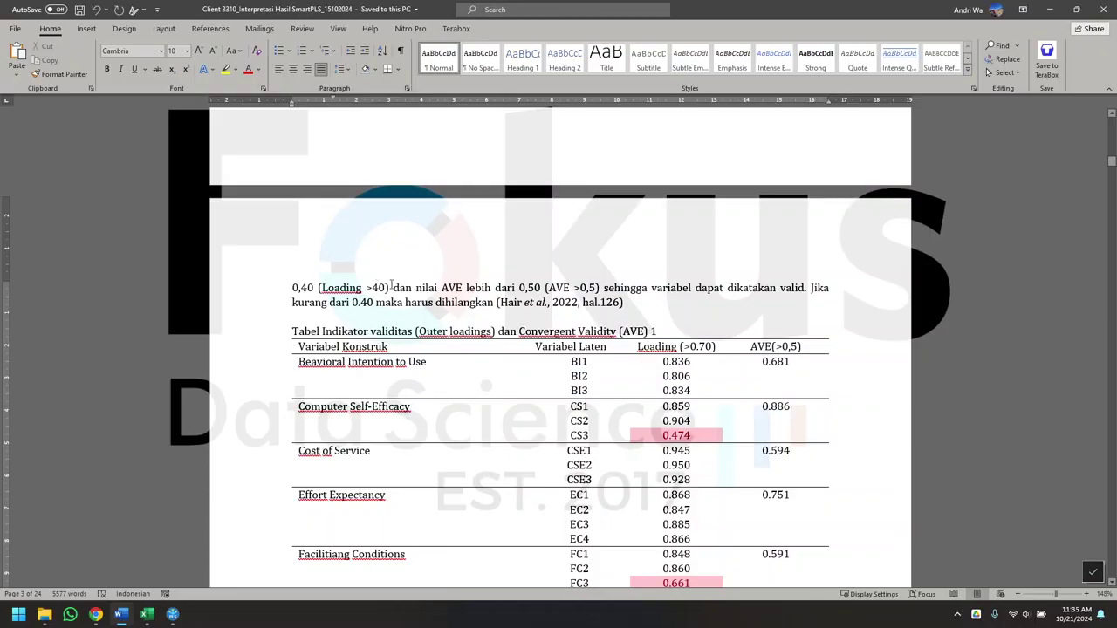
pyautogui.scroll(-5, 431, 298)
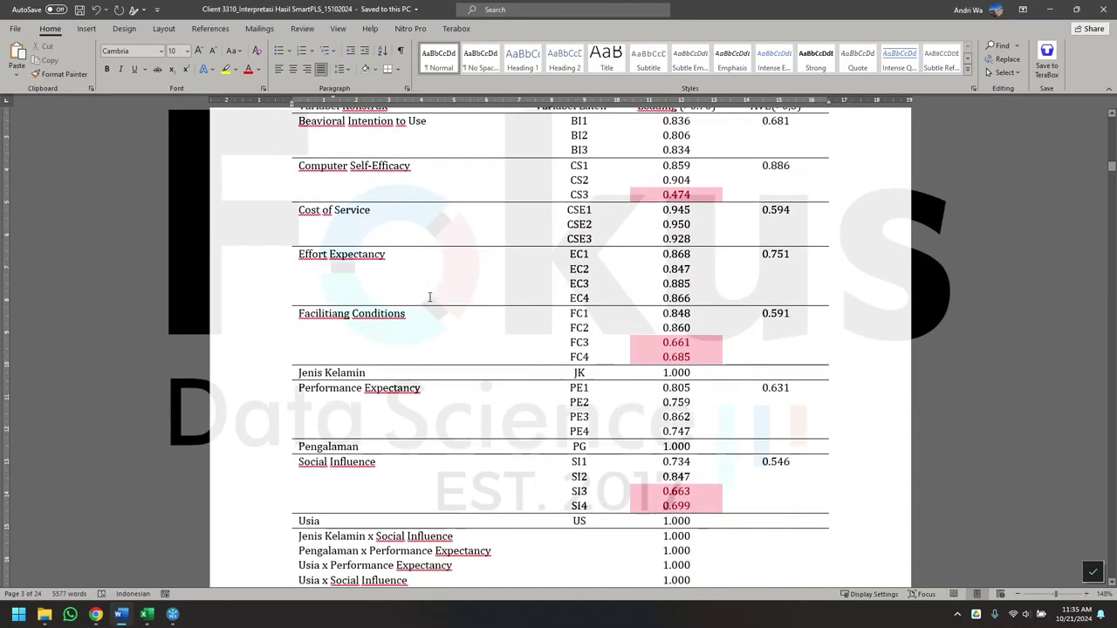
pyautogui.scroll(3, 600, 396)
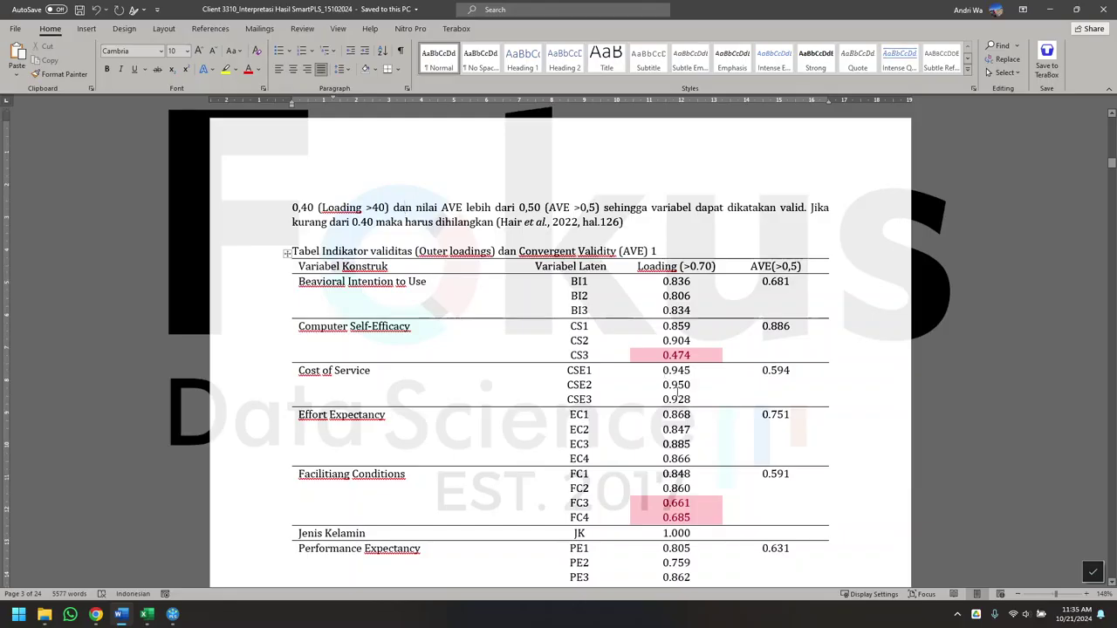
# - Read the remaining outer loadings and AVE rows in the interpretation document, and return to SmartPLS to view the whole model
pyautogui.scroll(-3, 672, 375)
pyautogui.scroll(-3, 654, 339)
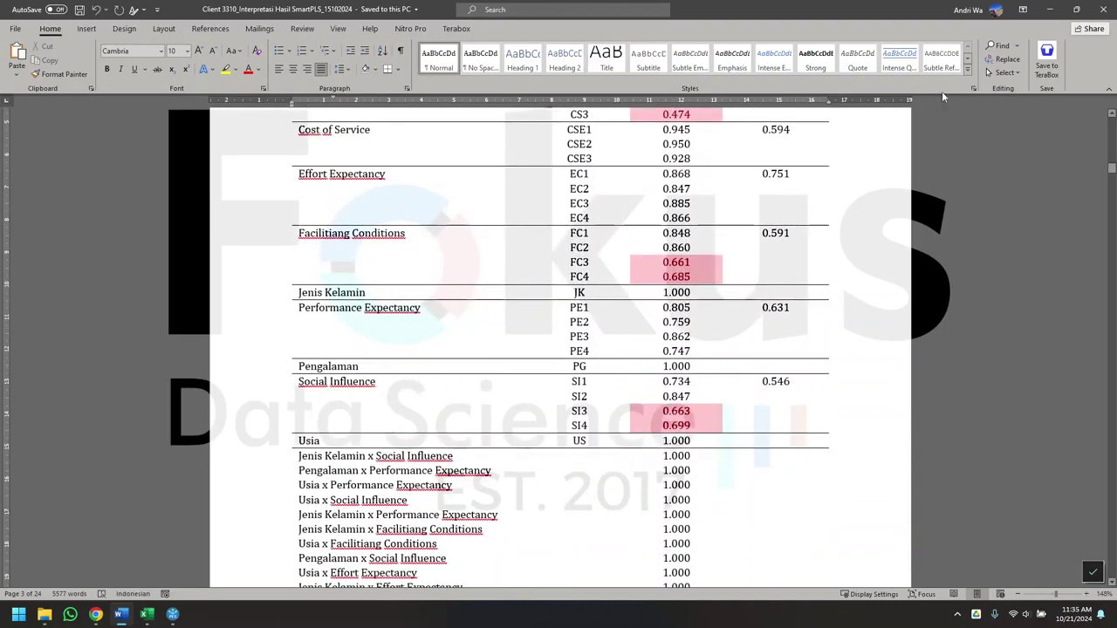
pyautogui.click(1063, 11)
pyautogui.click(1059, 14)
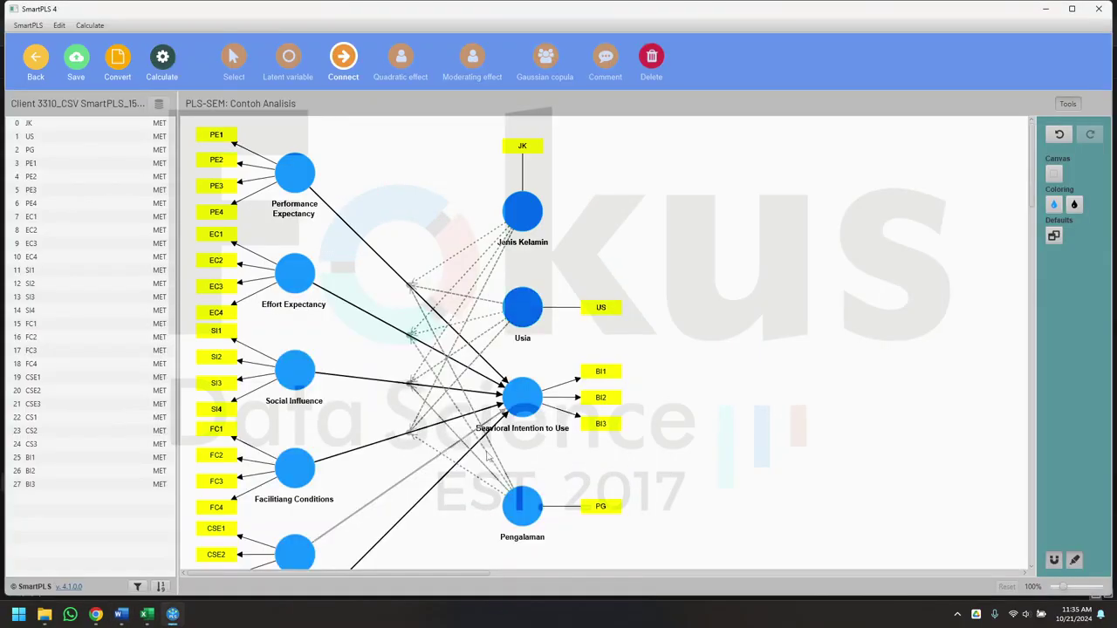
pyautogui.scroll(-3, 194, 576)
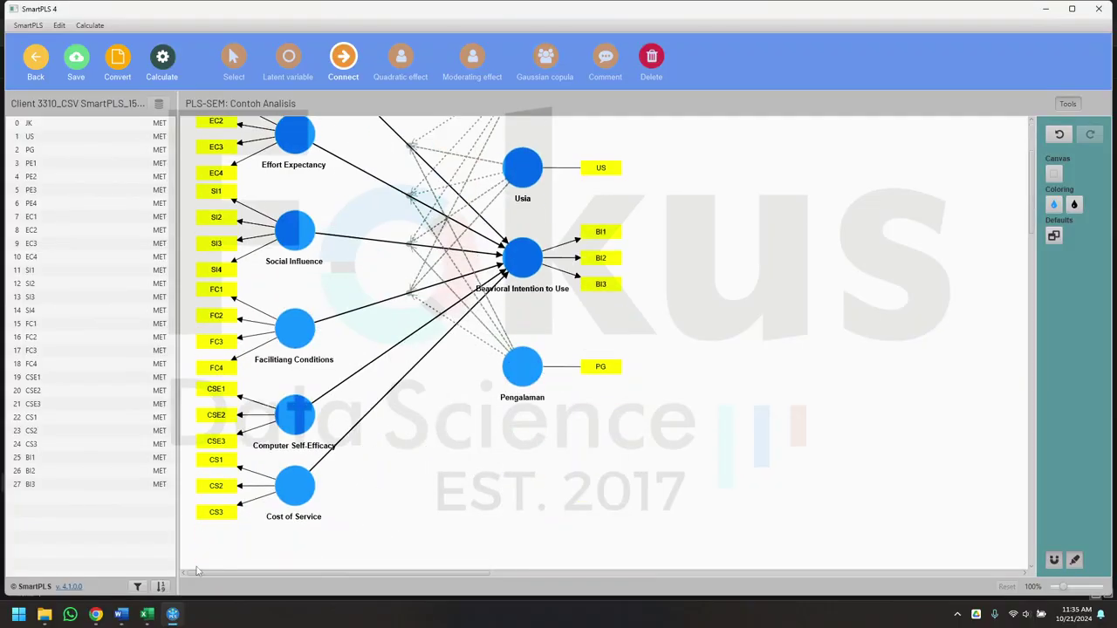
# - Switch to the Excel results workbook, compare the PLSalgorithm 1 and PLSalgorithm 2 sheets, and return to SmartPLS
pyautogui.moveTo(147, 618)
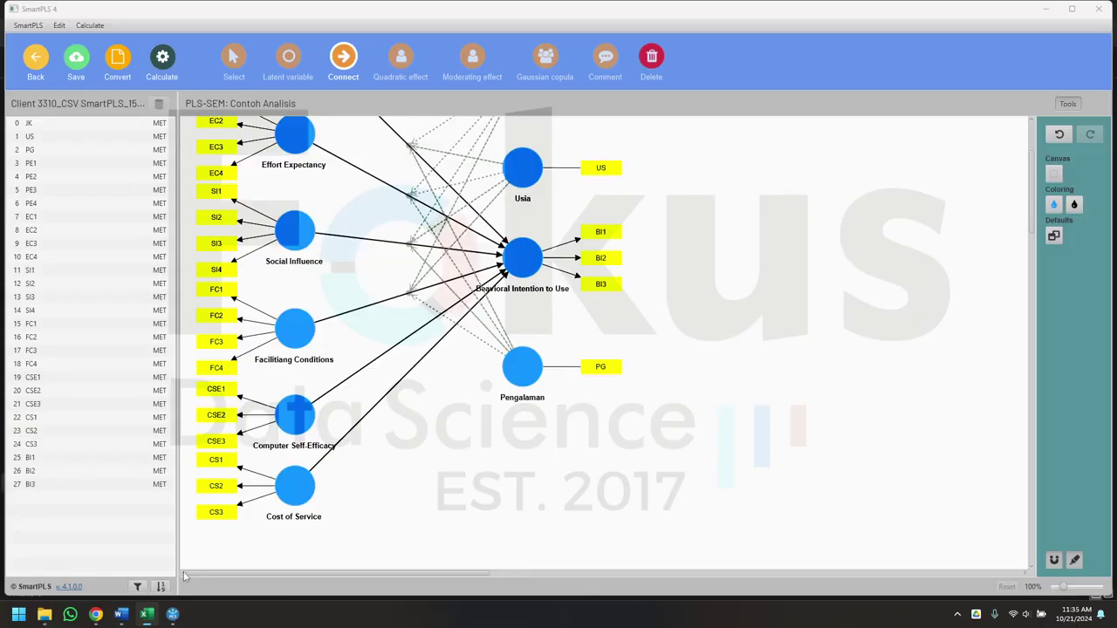
pyautogui.click(155, 587)
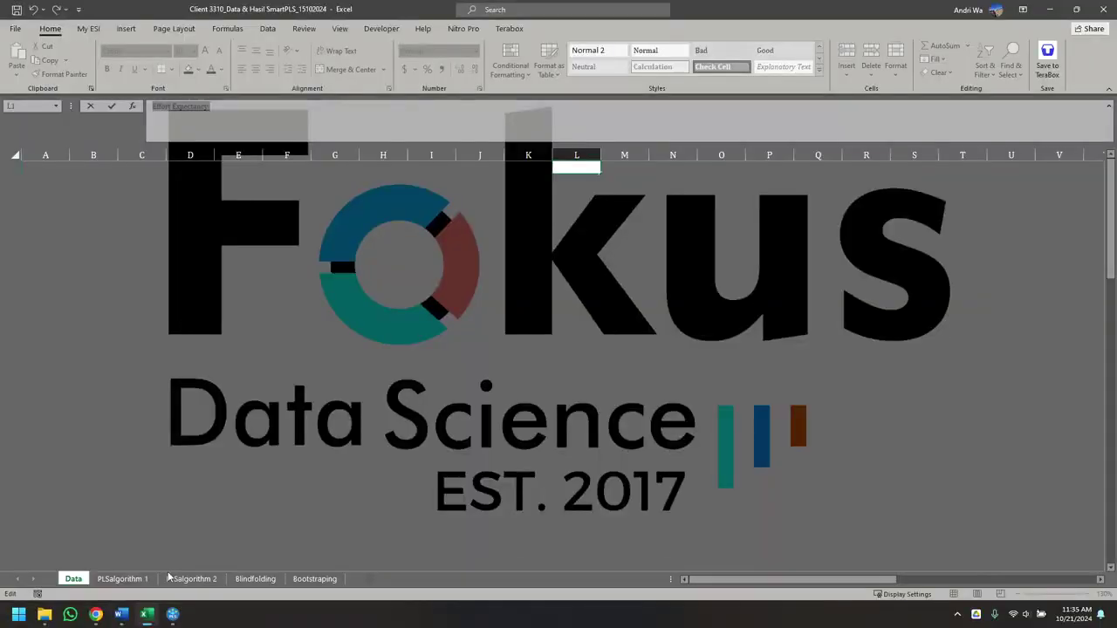
pyautogui.click(150, 580)
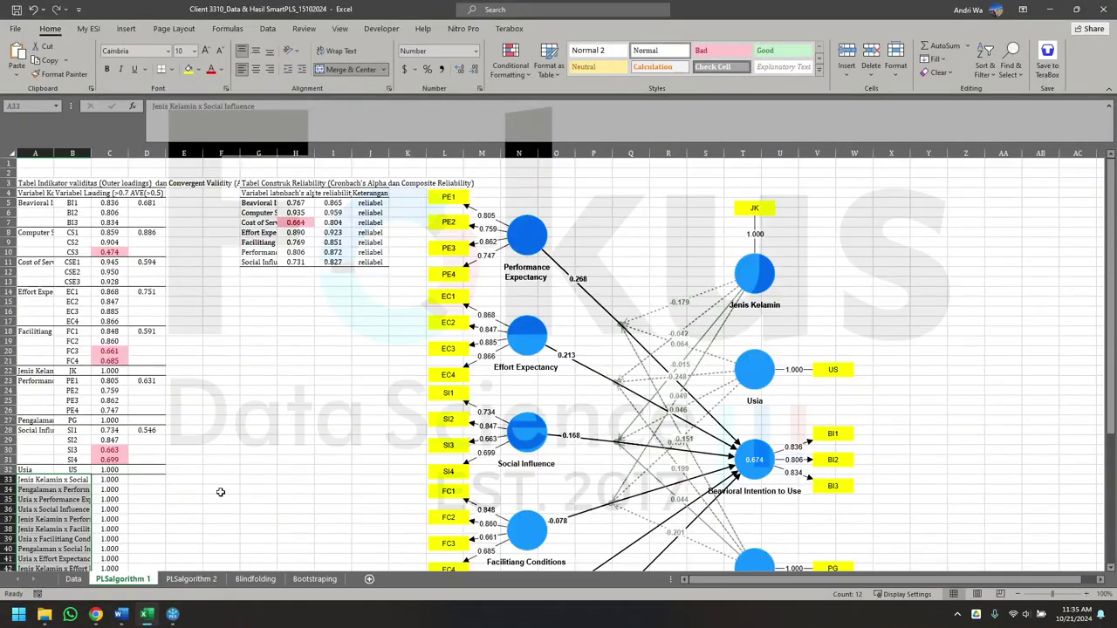
pyautogui.click(233, 460)
pyautogui.click(191, 580)
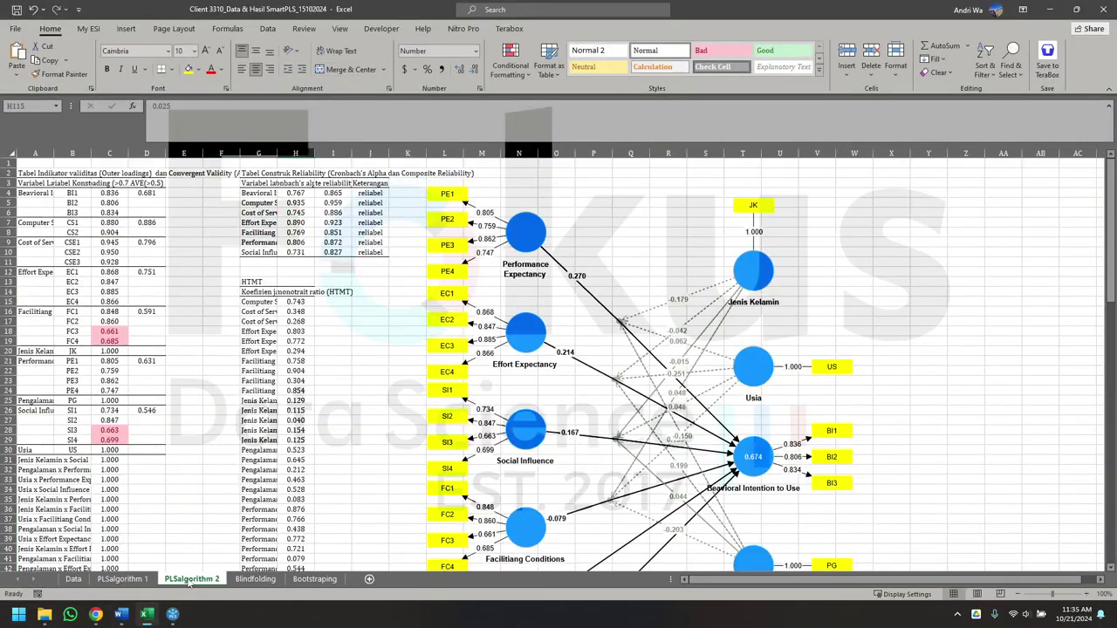
pyautogui.click(137, 581)
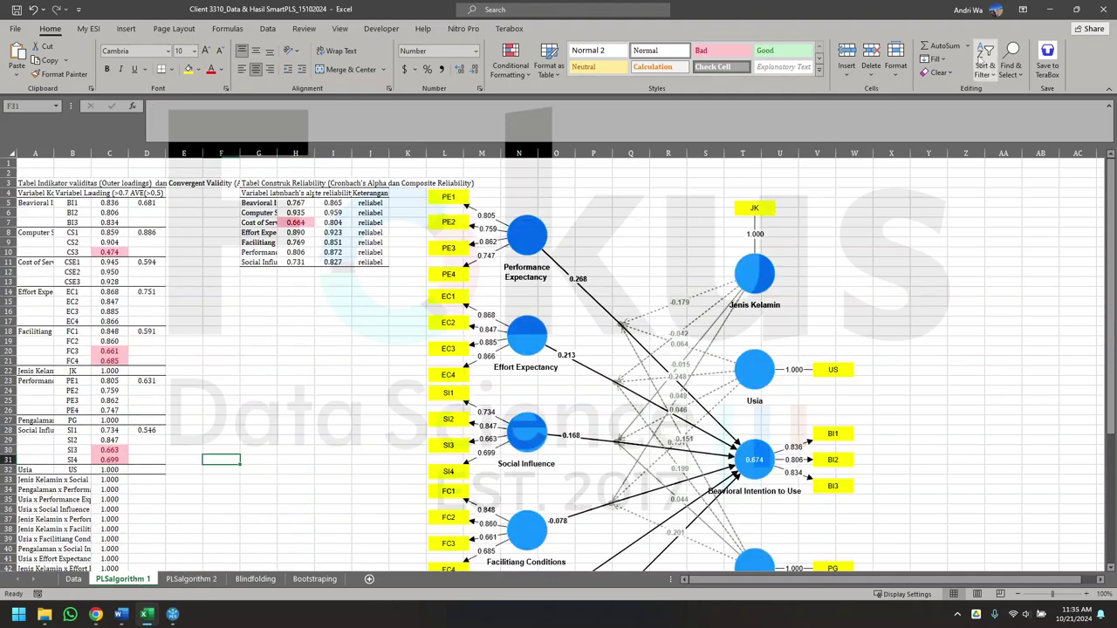
pyautogui.click(1048, 9)
# - Run the PLS-SEM algorithm on the model with the Path weighting scheme, standardized results and default initial weights, opening the report
pyautogui.scroll(3, 788, 204)
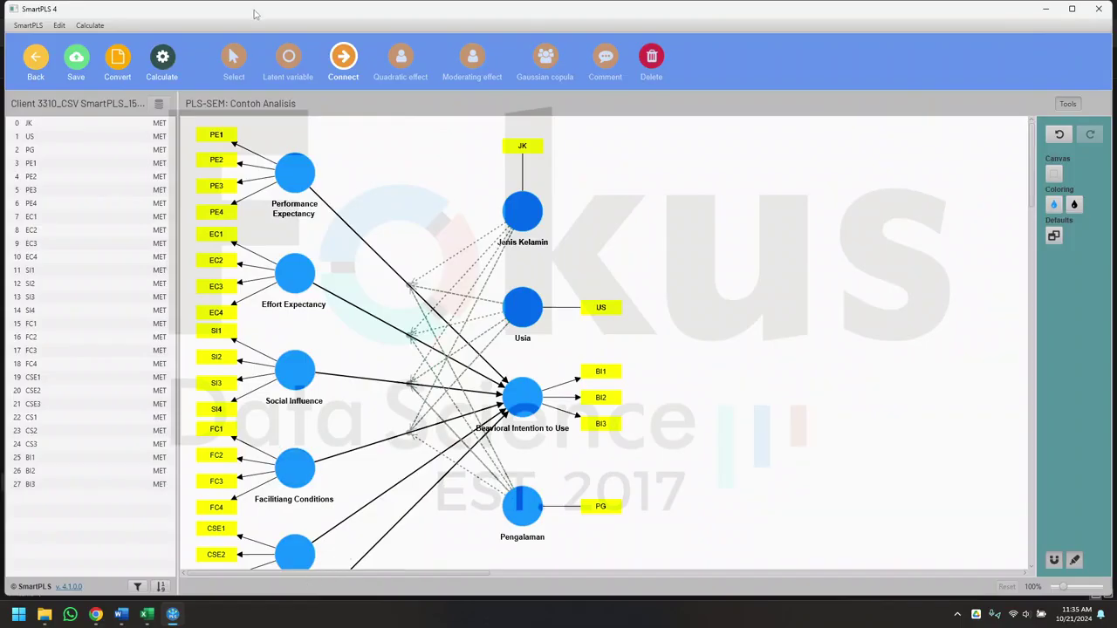
pyautogui.click(161, 58)
pyautogui.click(212, 77)
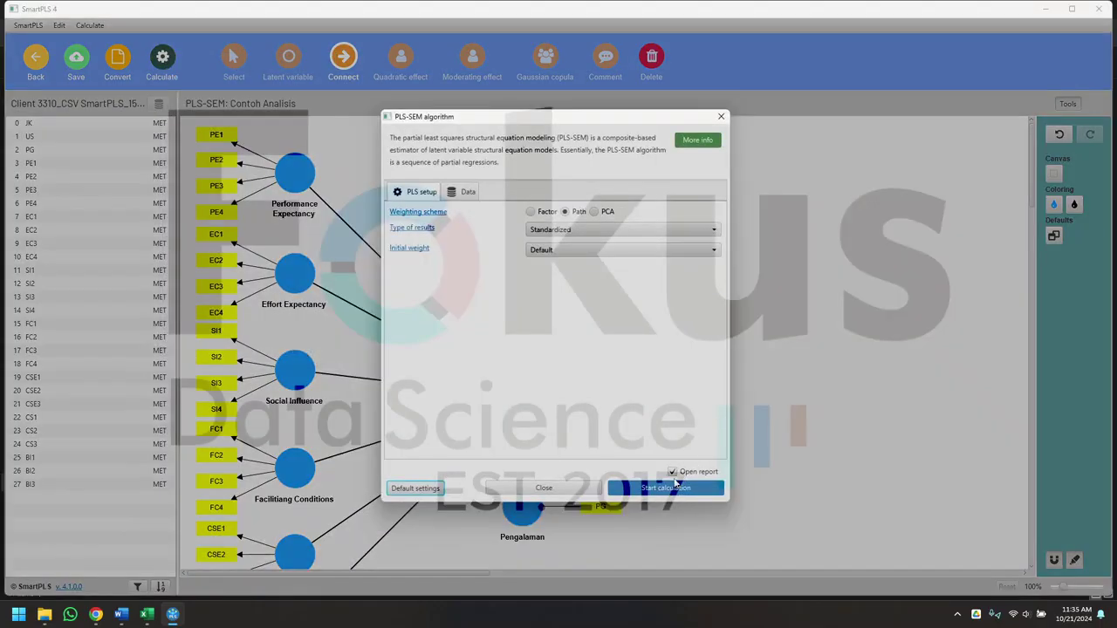
pyautogui.click(673, 486)
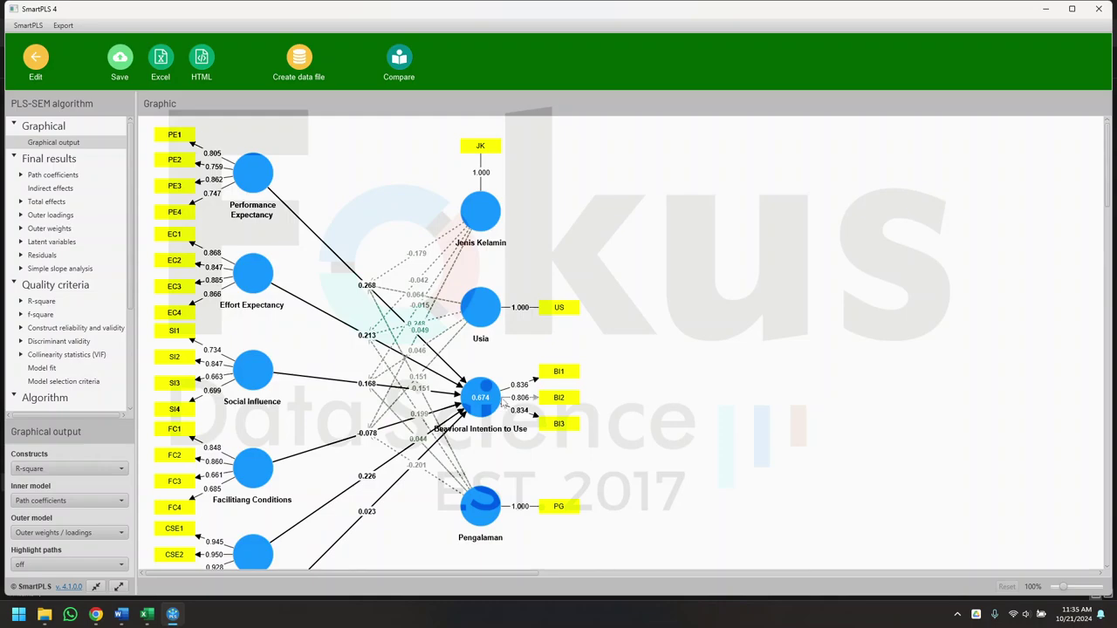
# - Save the calculation report in the Contoh Analisis project under the name "PLSALgorithm 1"
pyautogui.moveTo(503, 400)
pyautogui.click(120, 59)
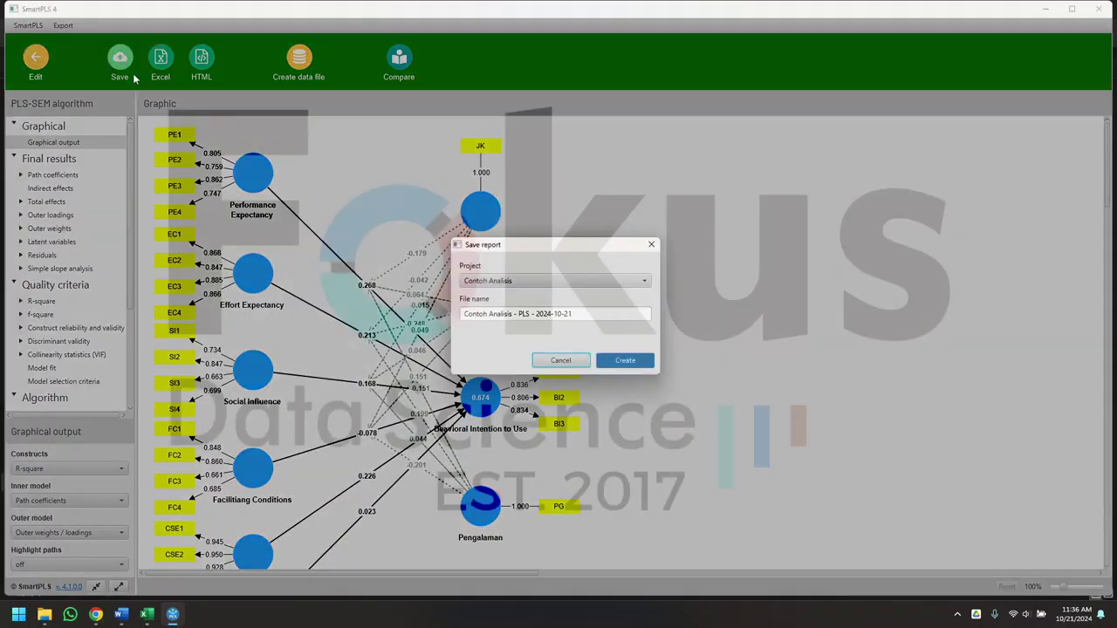
pyautogui.click(606, 317)
pyautogui.hotkey('ctrl', 'a')
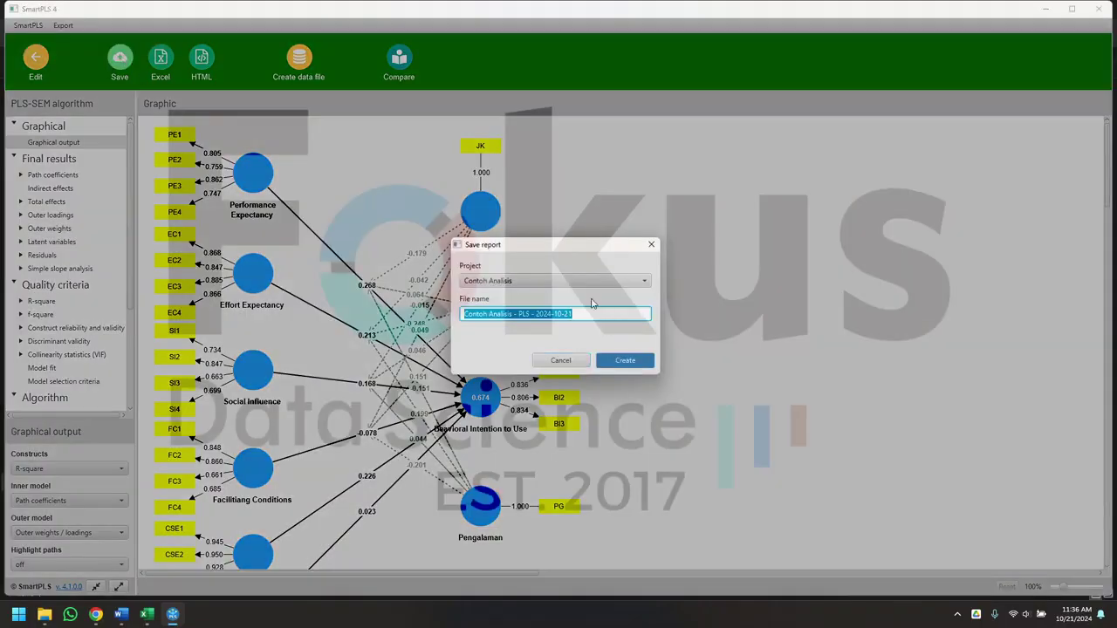
pyautogui.press('BackSpace')
pyautogui.write('PLSALgorithm')
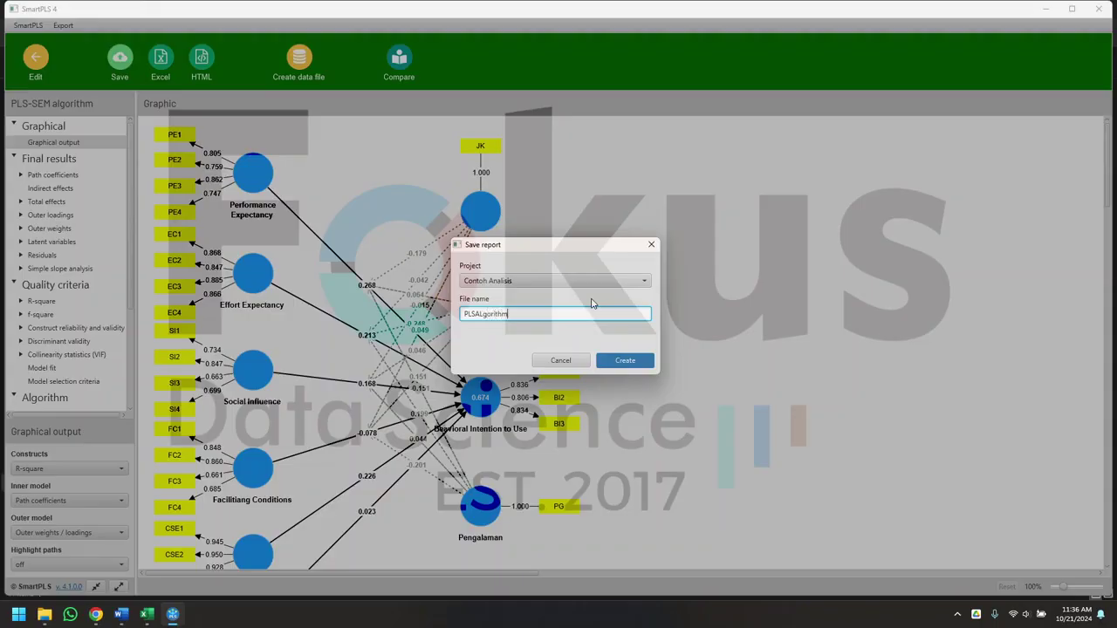
pyautogui.write(' 1')
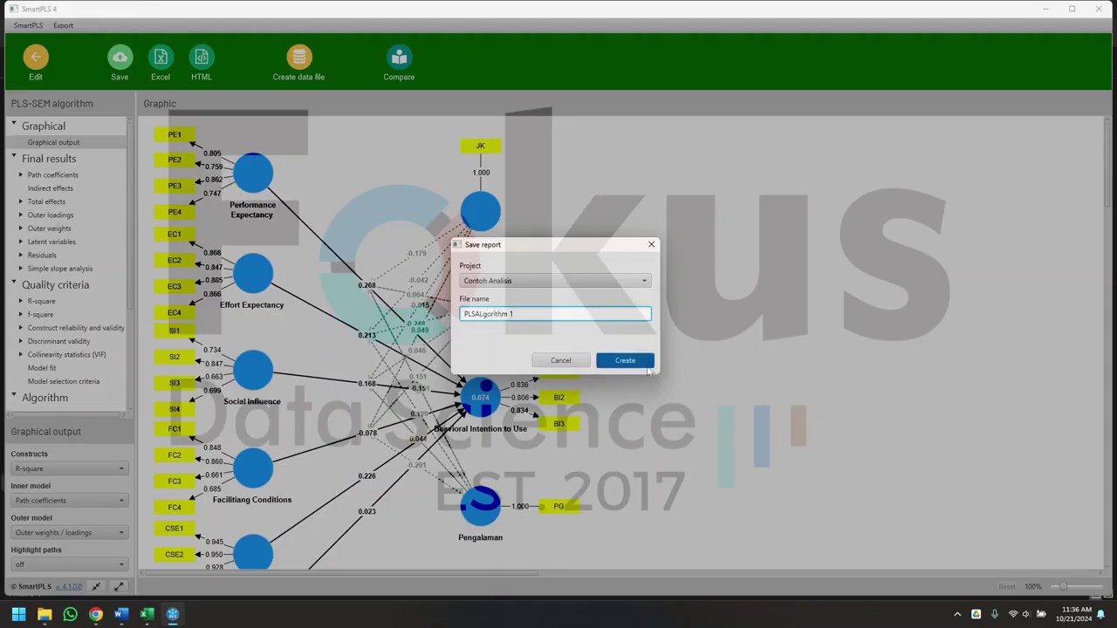
pyautogui.click(625, 360)
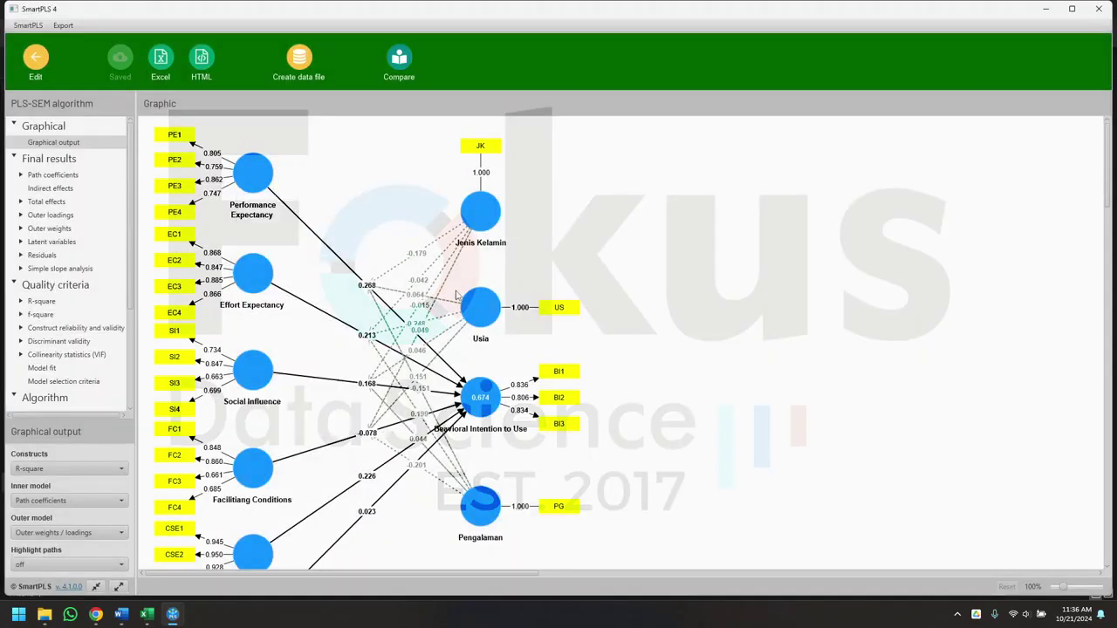
pyautogui.click(162, 66)
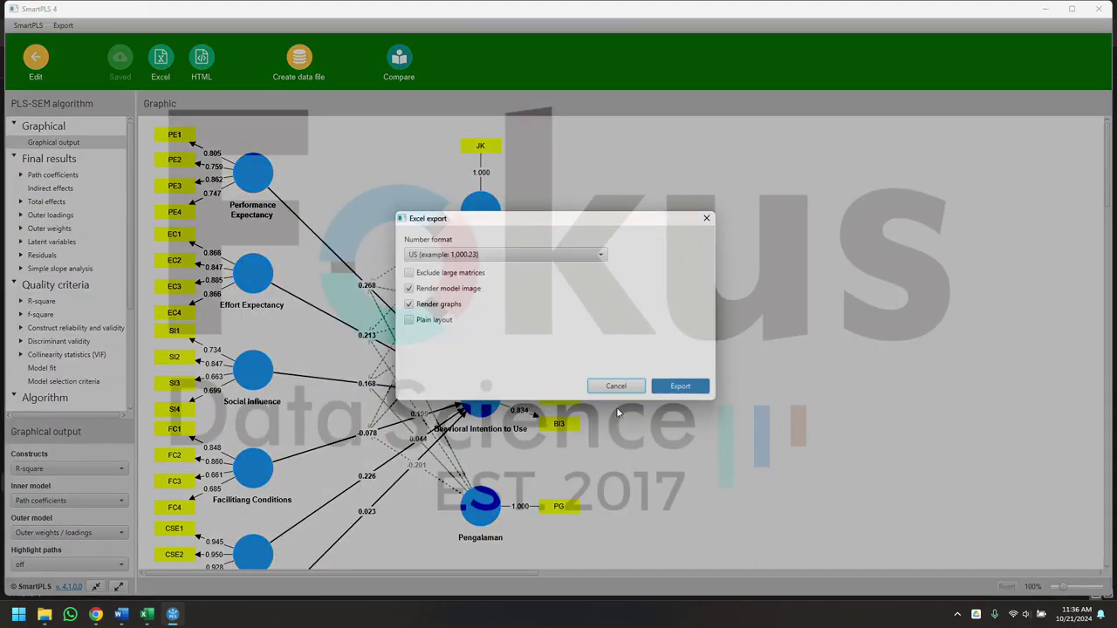
pyautogui.click(687, 387)
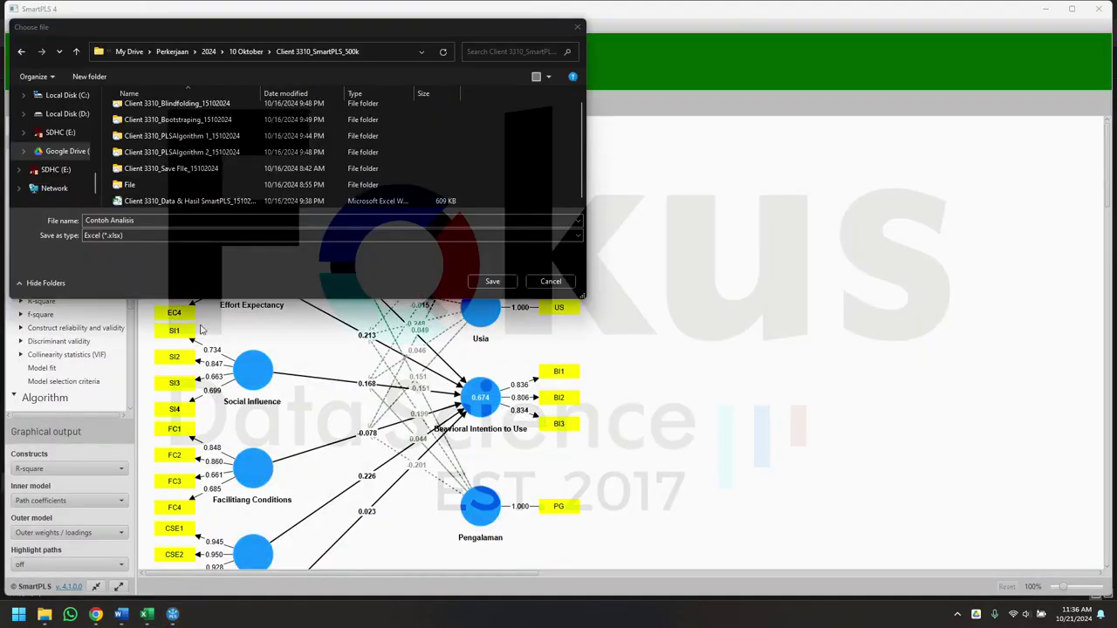
pyautogui.click(175, 221)
pyautogui.hotkey('ctrl', 'a')
pyautogui.press('BackSpace')
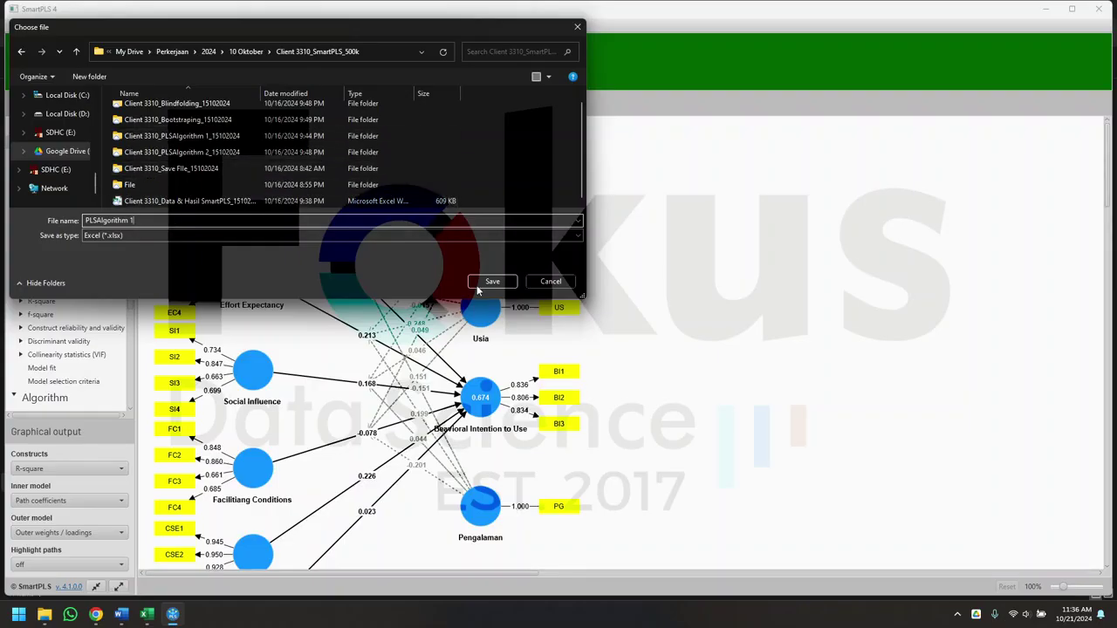
pyautogui.doubleClick(220, 136)
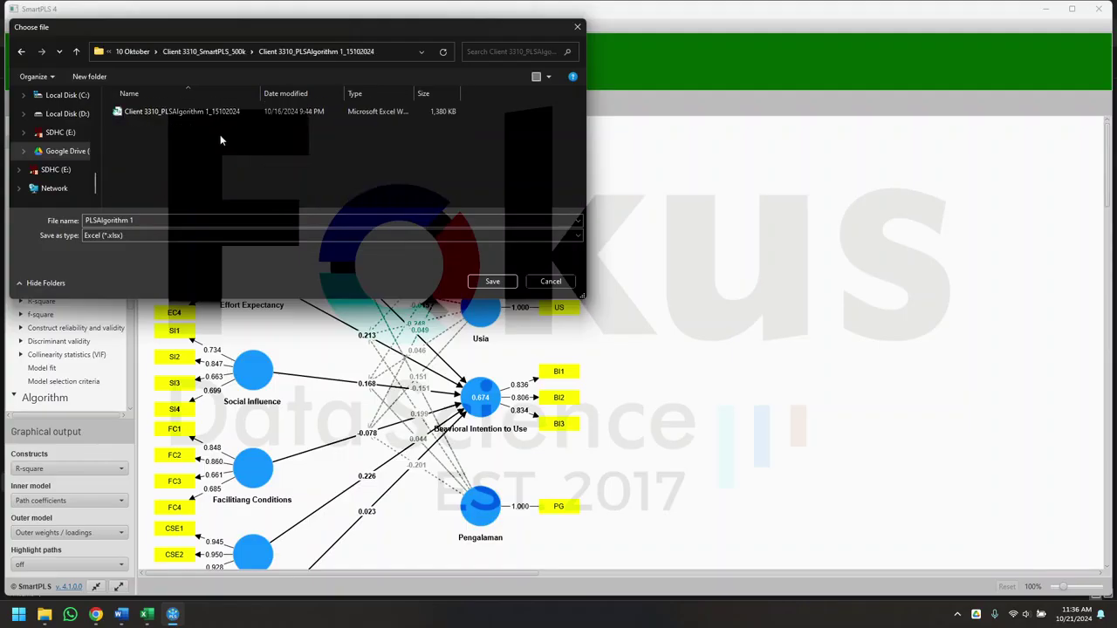
pyautogui.click(76, 52)
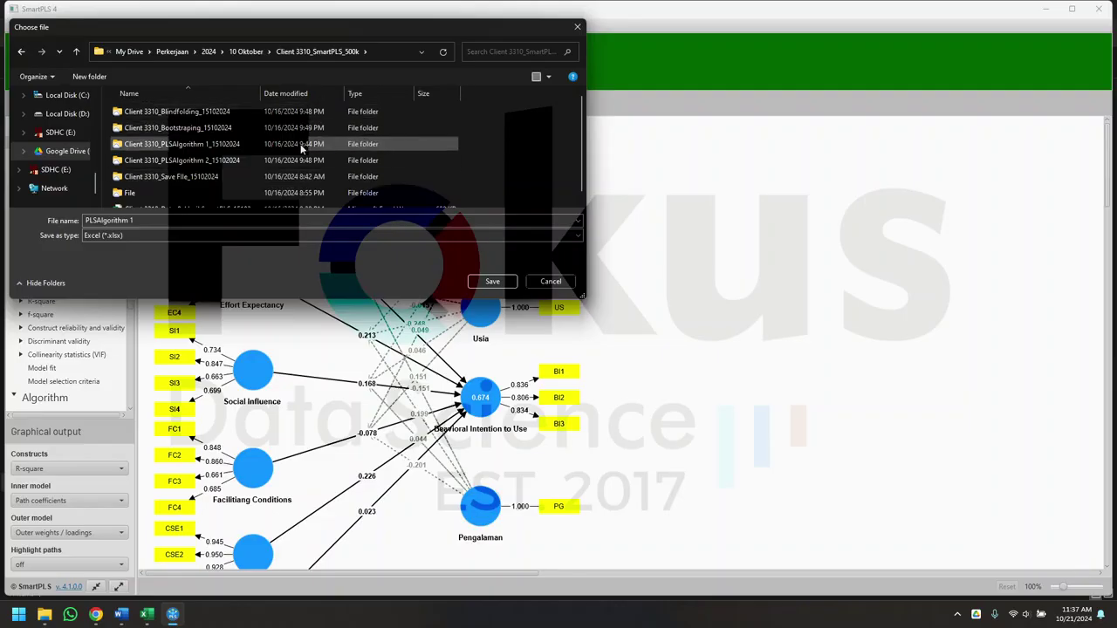
pyautogui.click(222, 148)
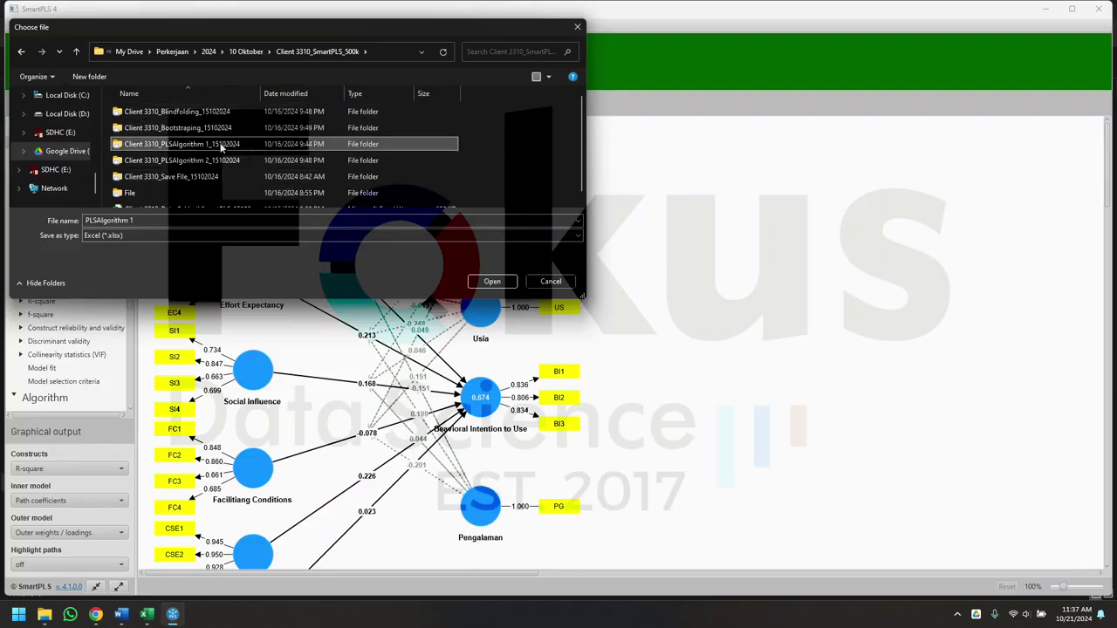
pyautogui.doubleClick(221, 149)
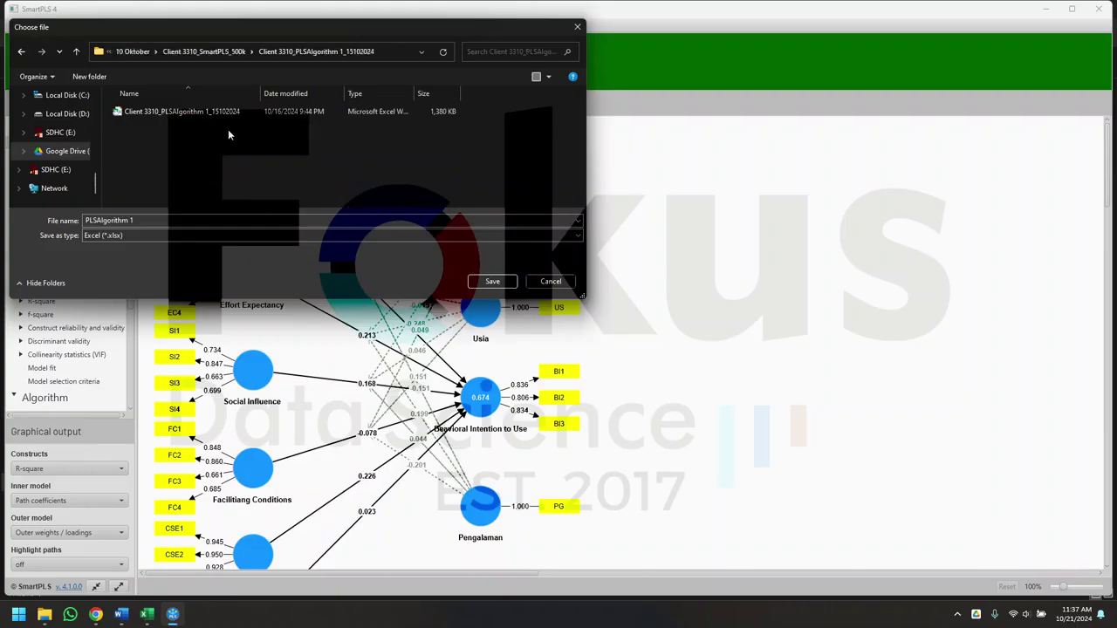
pyautogui.click(551, 284)
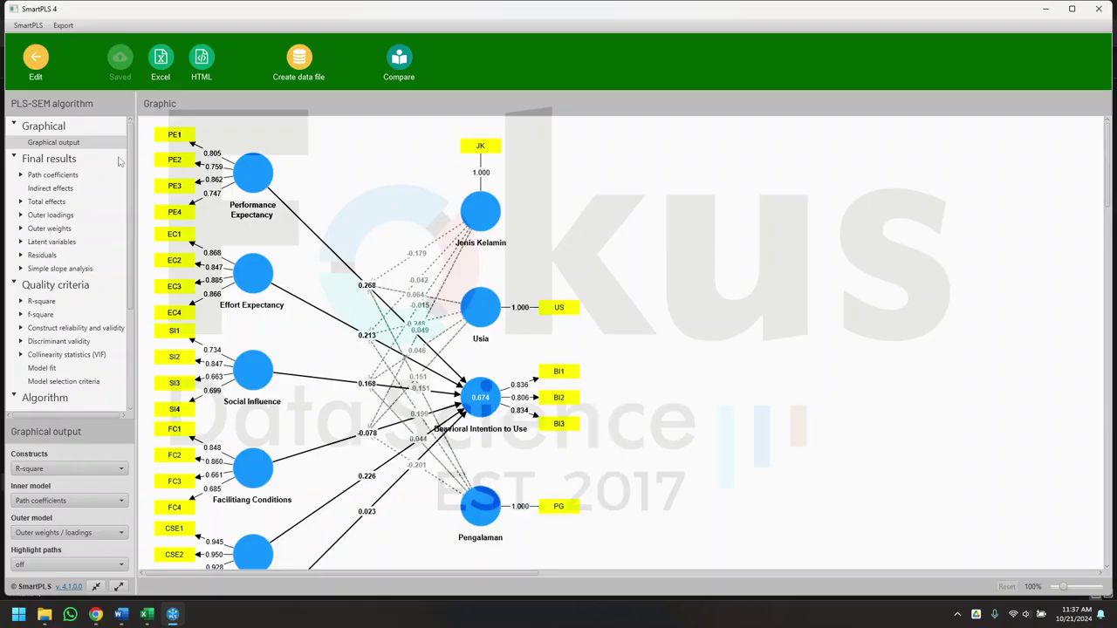
# - Open the outer loadings matrix in the report and examine the loadings of all indicators
pyautogui.click(52, 214)
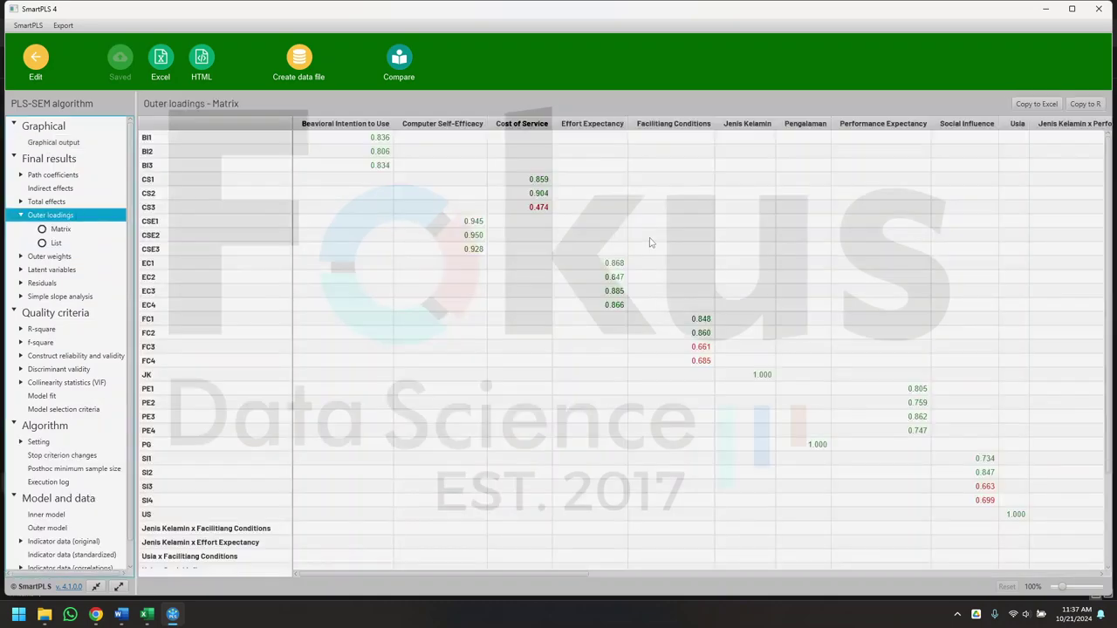
pyautogui.hscroll(1, 646, 244)
pyautogui.hscroll(-1, 641, 248)
pyautogui.scroll(-3, 816, 409)
pyautogui.scroll(3, 816, 409)
# - Return to the model editor and delete the CS3 indicator from Cost of Service
pyautogui.click(39, 56)
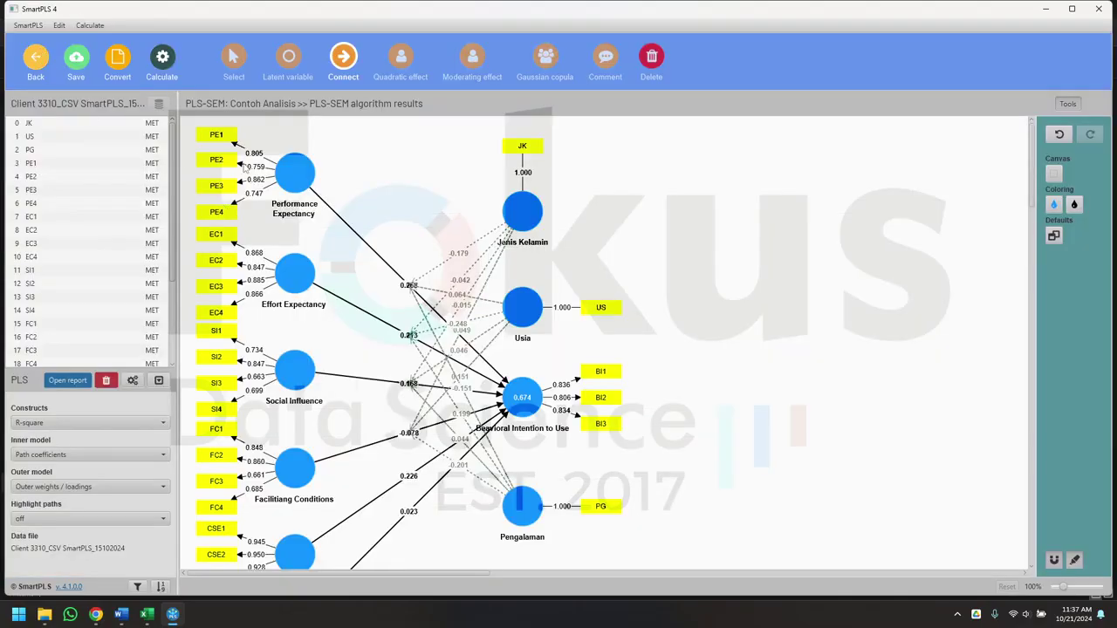
pyautogui.scroll(-3, 253, 341)
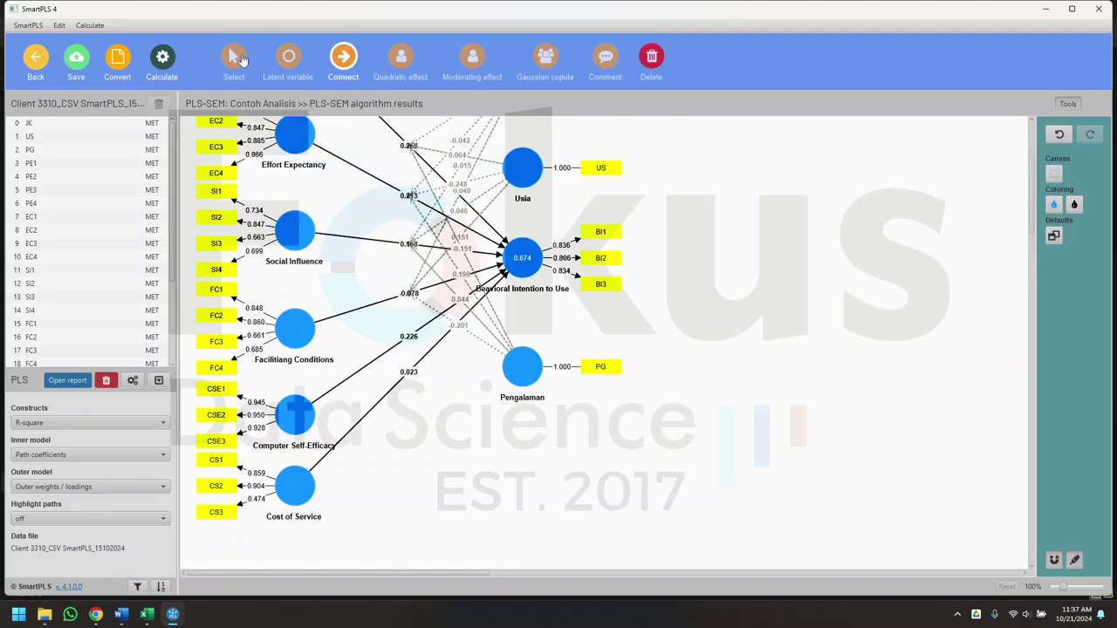
pyautogui.press('Escape')
pyautogui.click(212, 513)
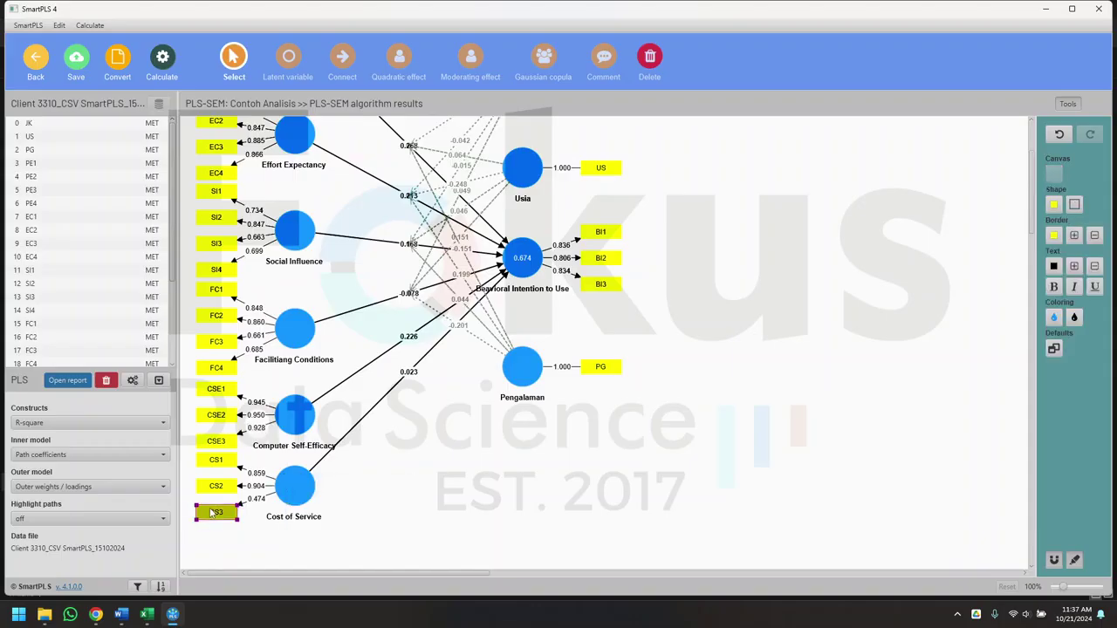
pyautogui.press('Delete')
# - Arrange the remaining Cost of Service indicators on the construct's left side and save the model
pyautogui.click(296, 486)
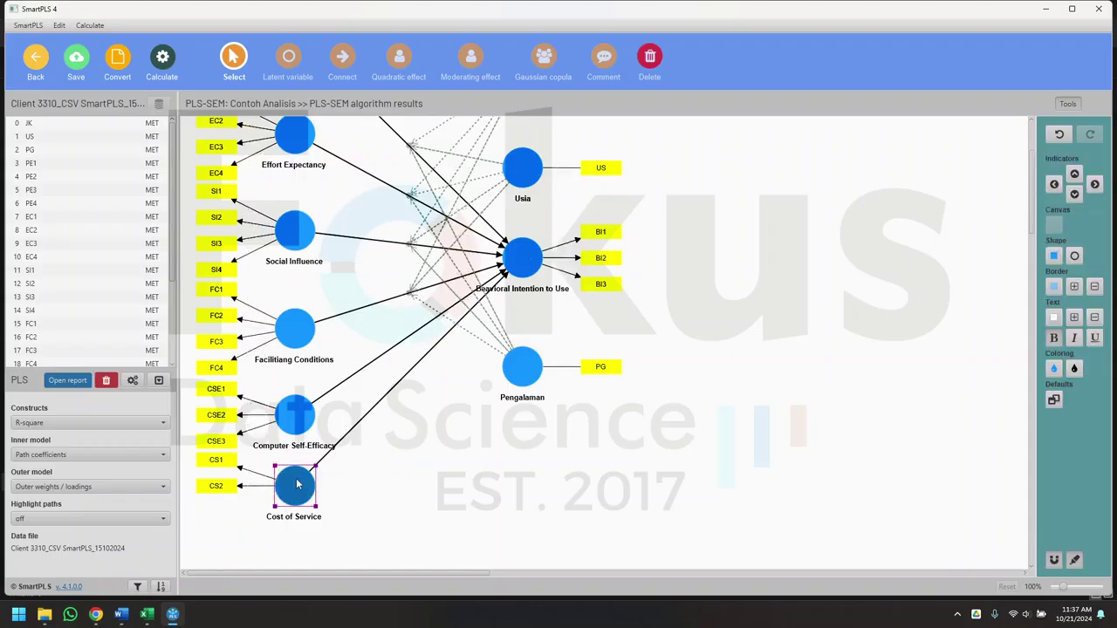
pyautogui.click(1054, 184)
pyautogui.scroll(3, 550, 362)
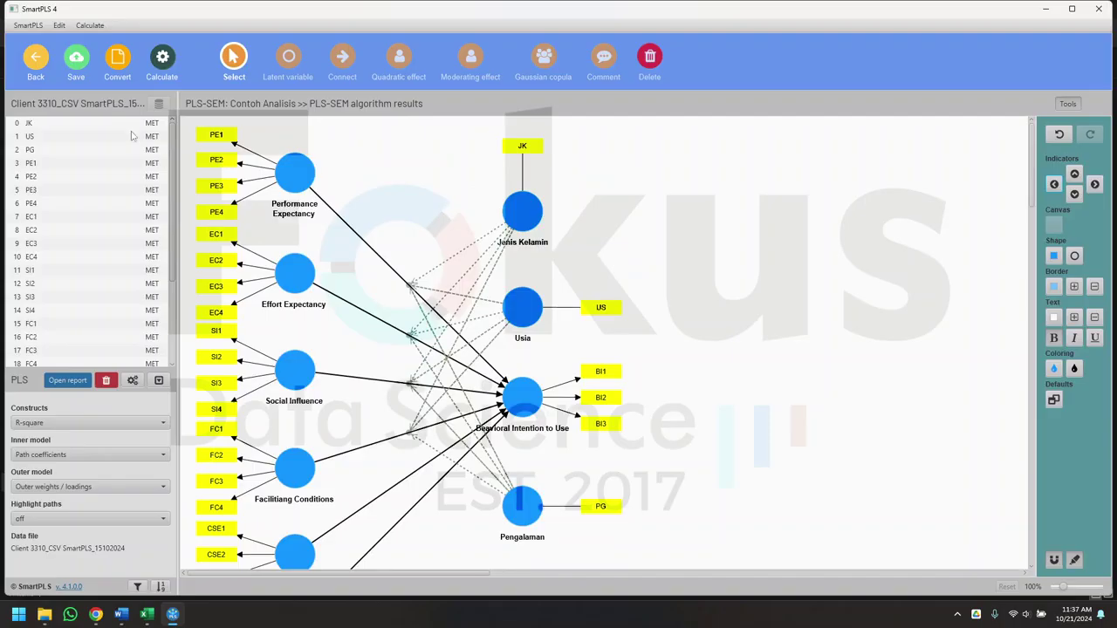
pyautogui.click(73, 68)
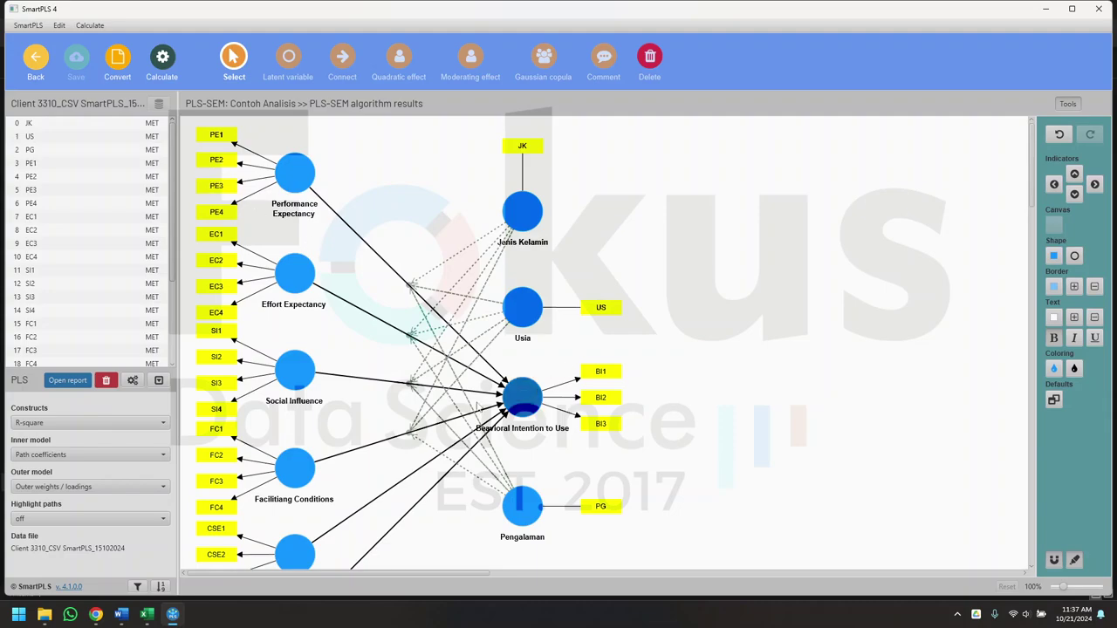
# - Rerun the PLS-SEM algorithm on the edited model with the Path weighting scheme, standardized results and default initial weights, opening the report
pyautogui.moveTo(175, 619)
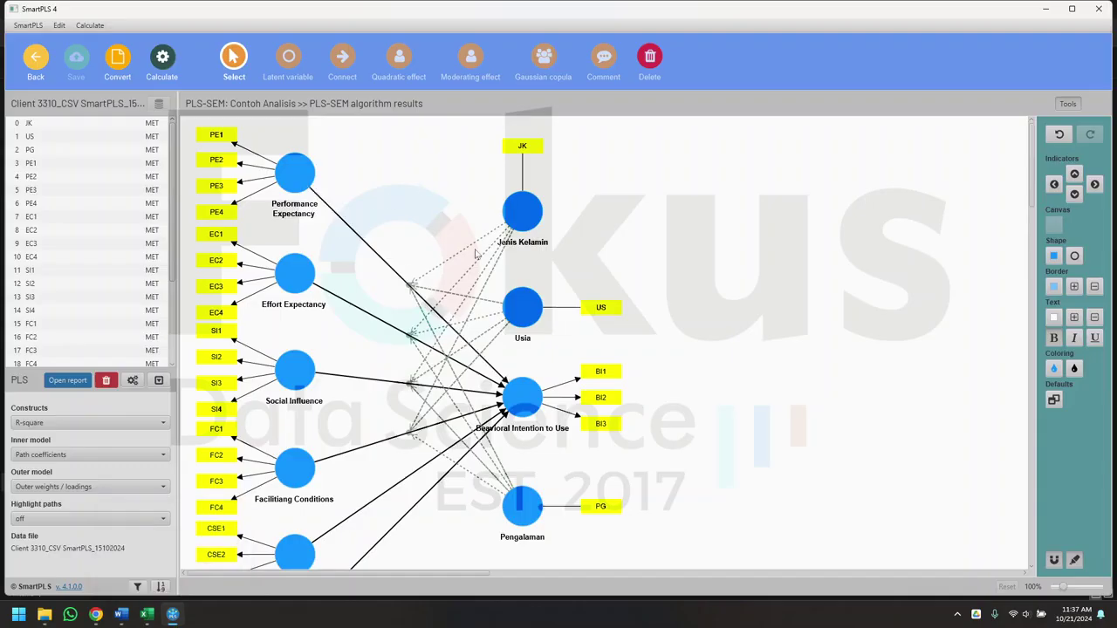
pyautogui.scroll(-3, 410, 403)
pyautogui.scroll(3, 410, 403)
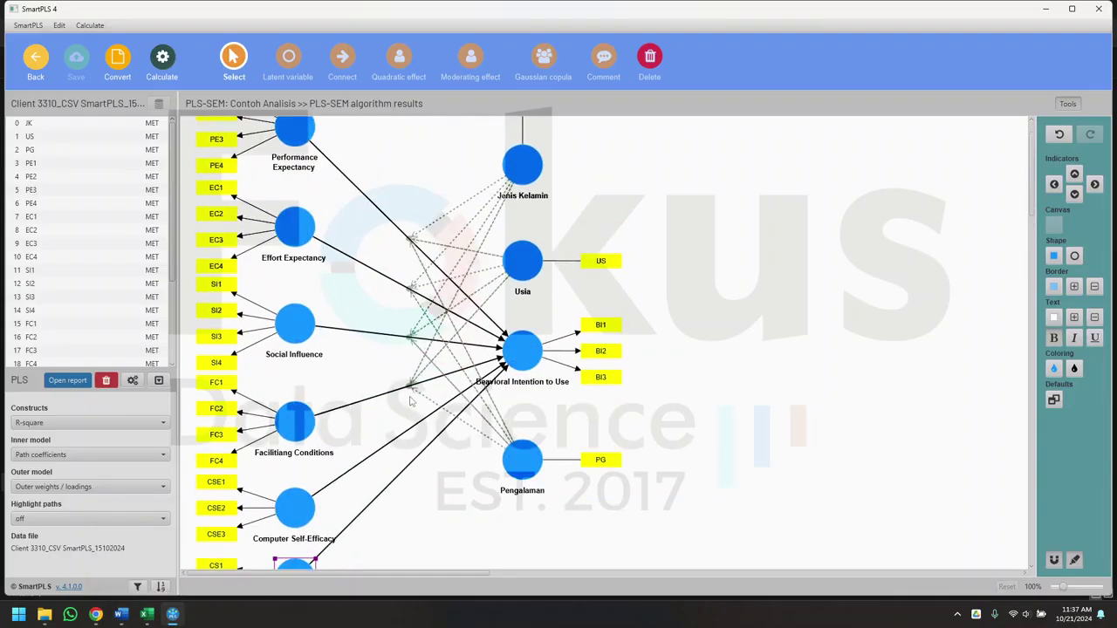
pyautogui.click(164, 59)
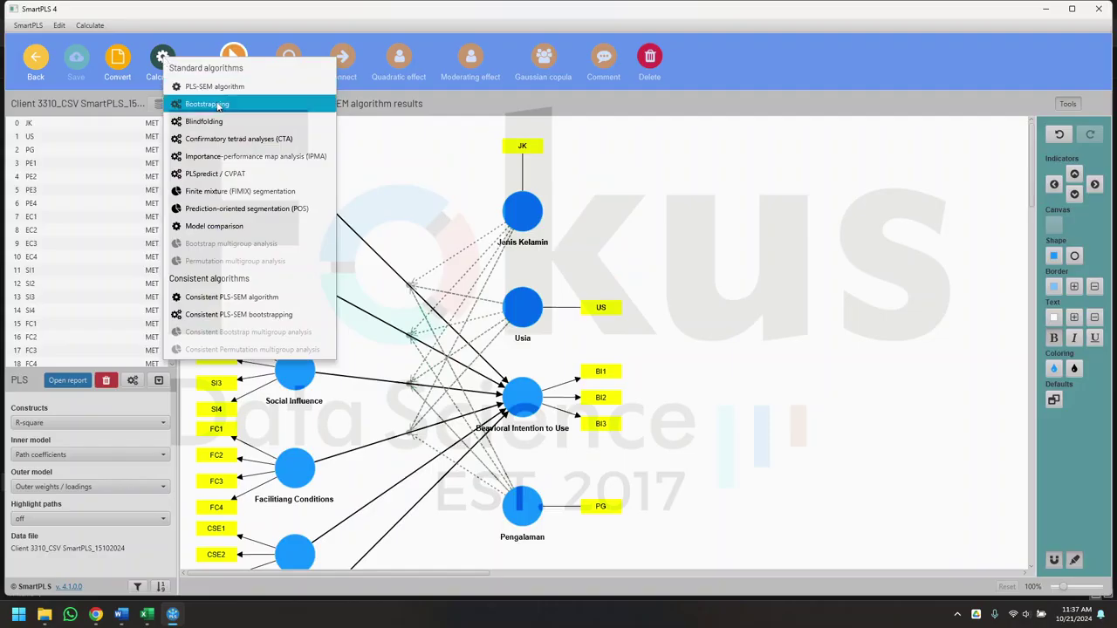
pyautogui.click(239, 104)
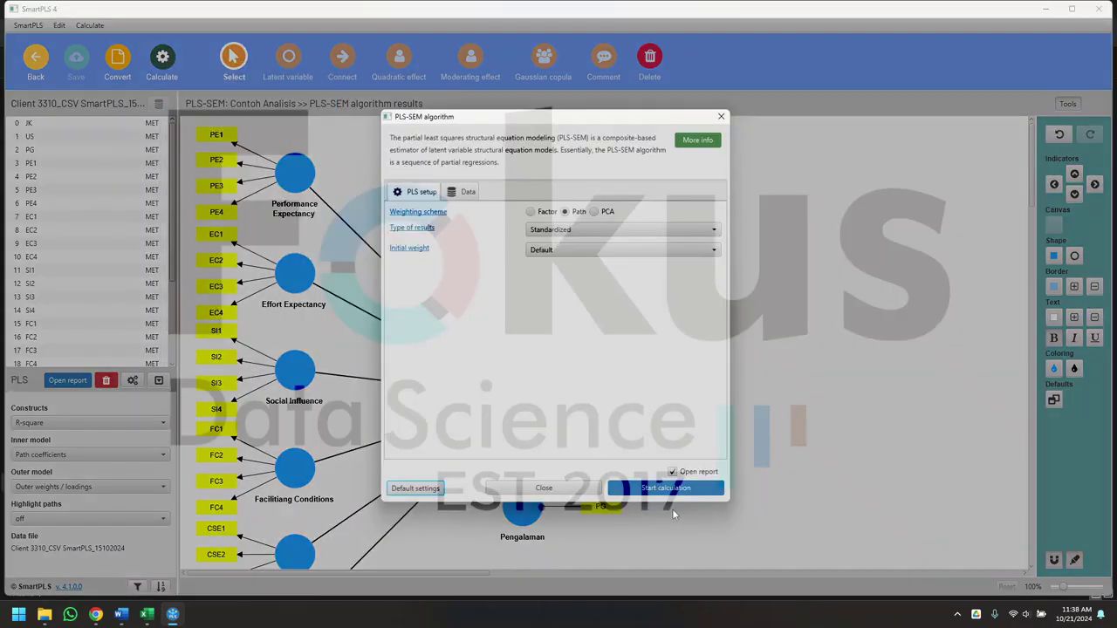
pyautogui.click(679, 490)
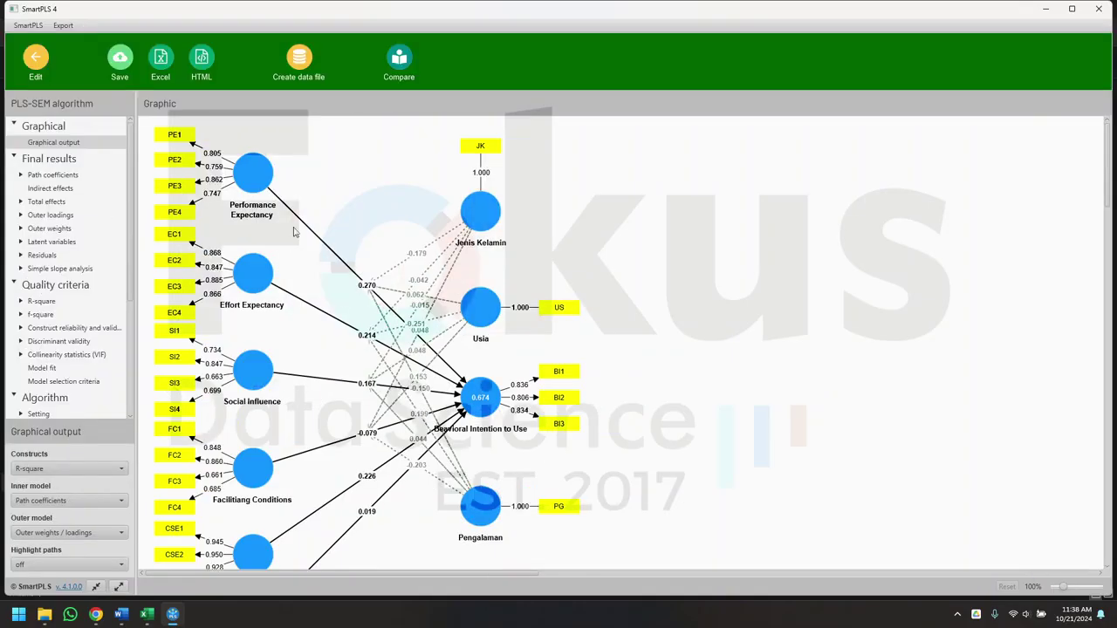
# - Examine the recalculated outer loadings in the graphical output and matrix, and open the construct reliability and validity overview
pyautogui.scroll(-3, 33, 219)
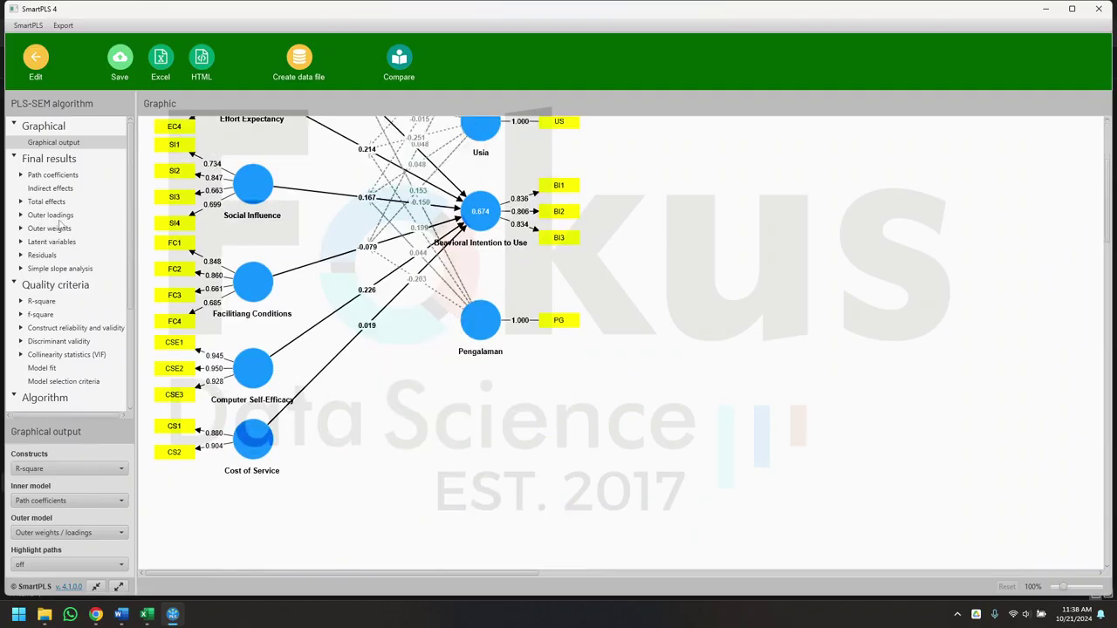
pyautogui.click(52, 215)
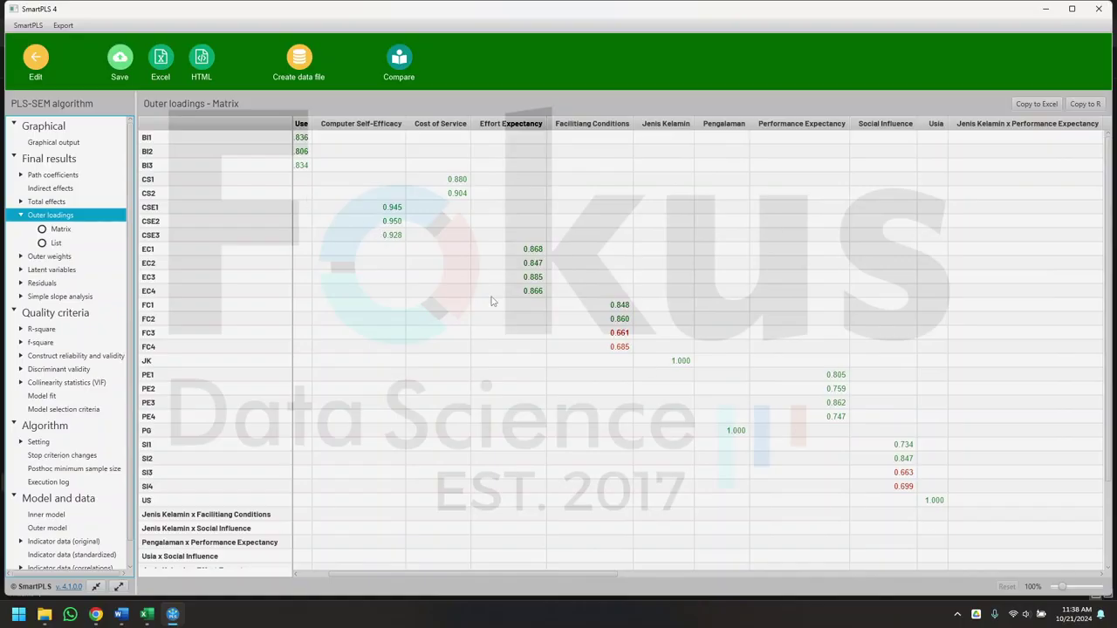
pyautogui.hscroll(-3, 262, 301)
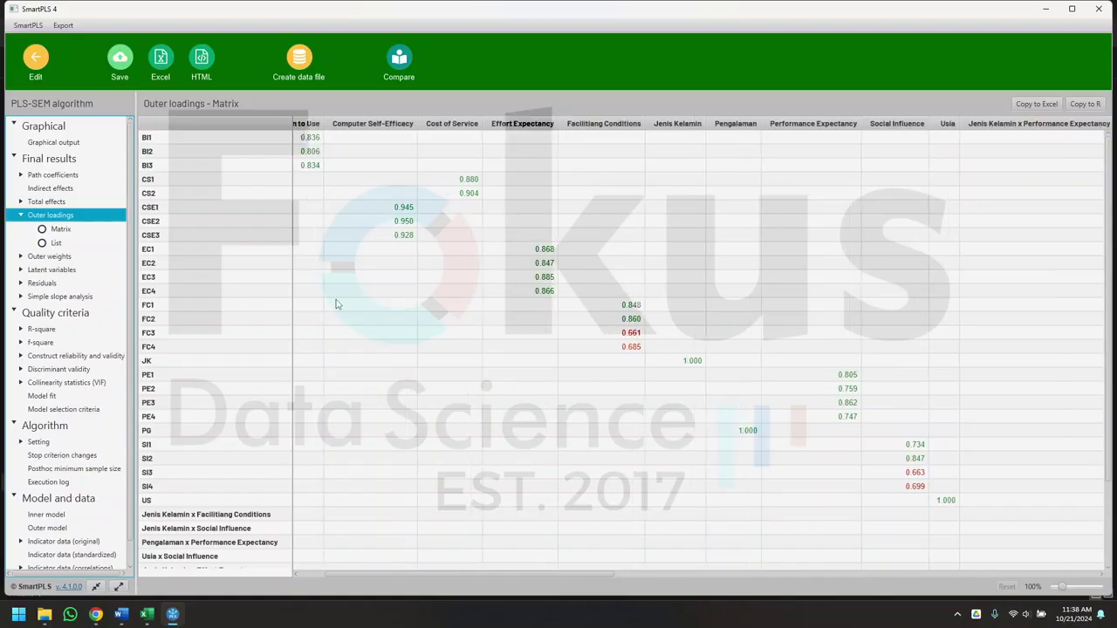
pyautogui.click(67, 356)
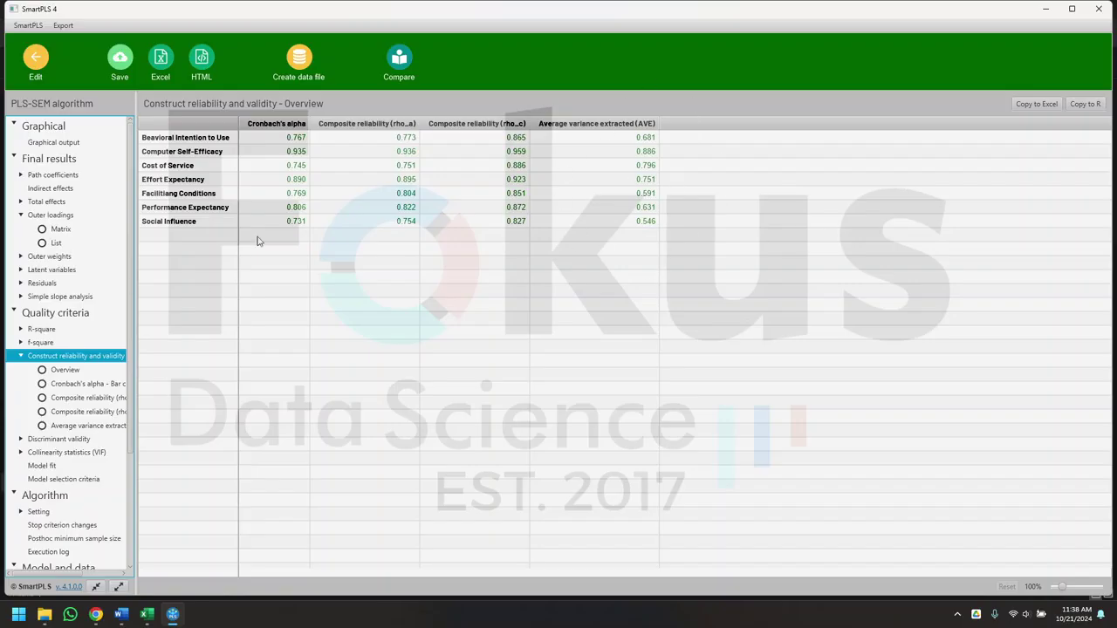
# - Switch to the Word interpretation document and review the second-round loadings, AVE and reliability tables down to the Heterotrait Monotrait (HTMT) section
pyautogui.click(121, 614)
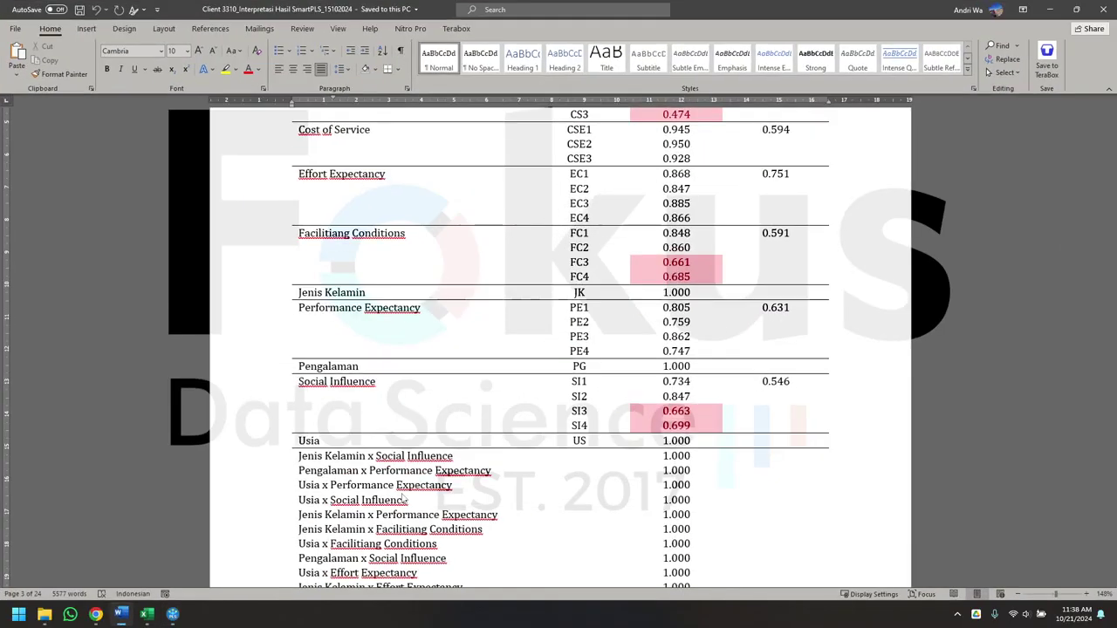
pyautogui.scroll(-15, 612, 445)
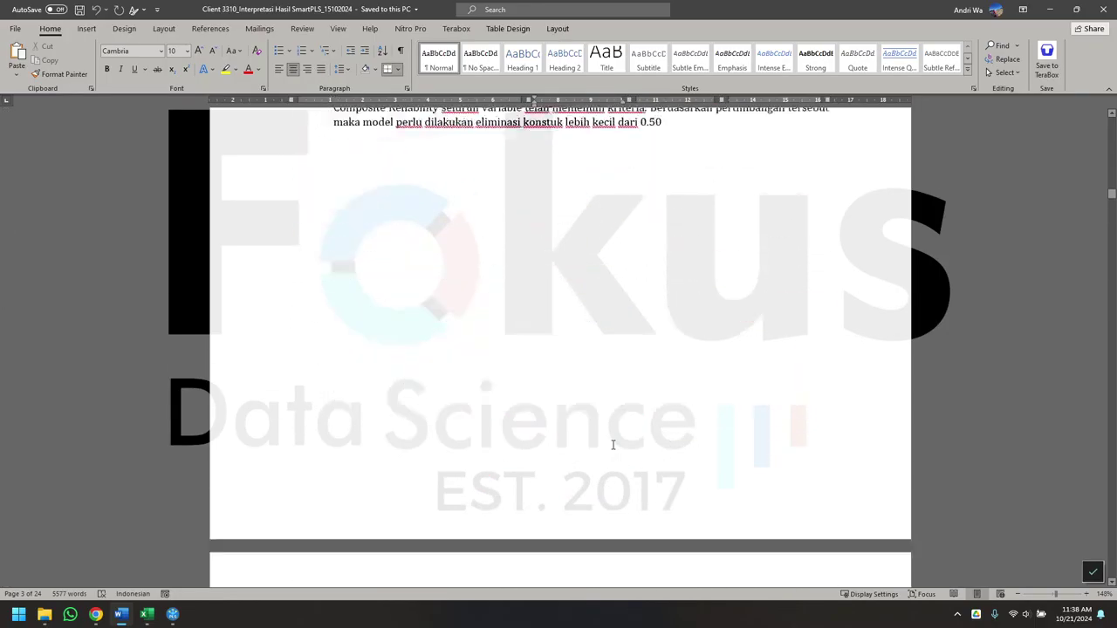
pyautogui.scroll(-10, 613, 445)
pyautogui.scroll(-8, 612, 445)
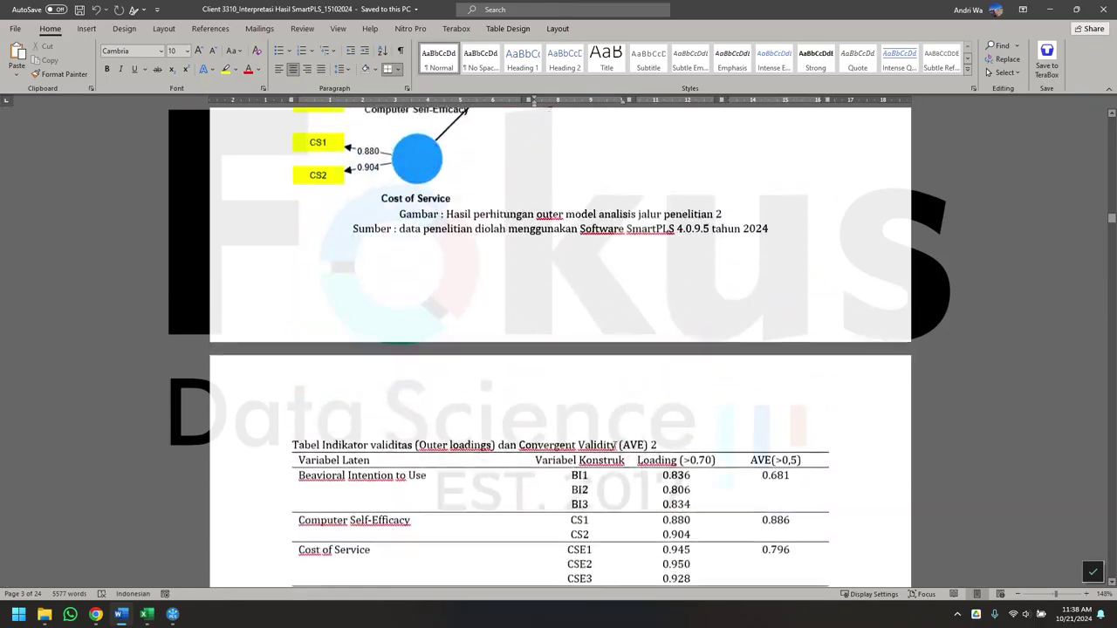
pyautogui.scroll(-20, 524, 395)
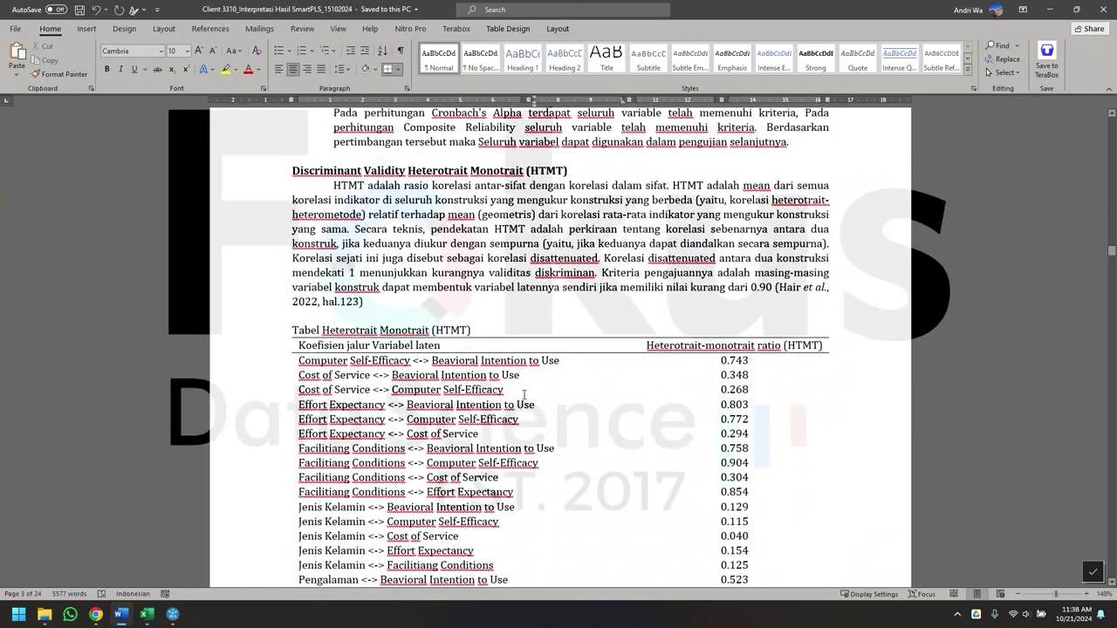
pyautogui.scroll(5, 533, 383)
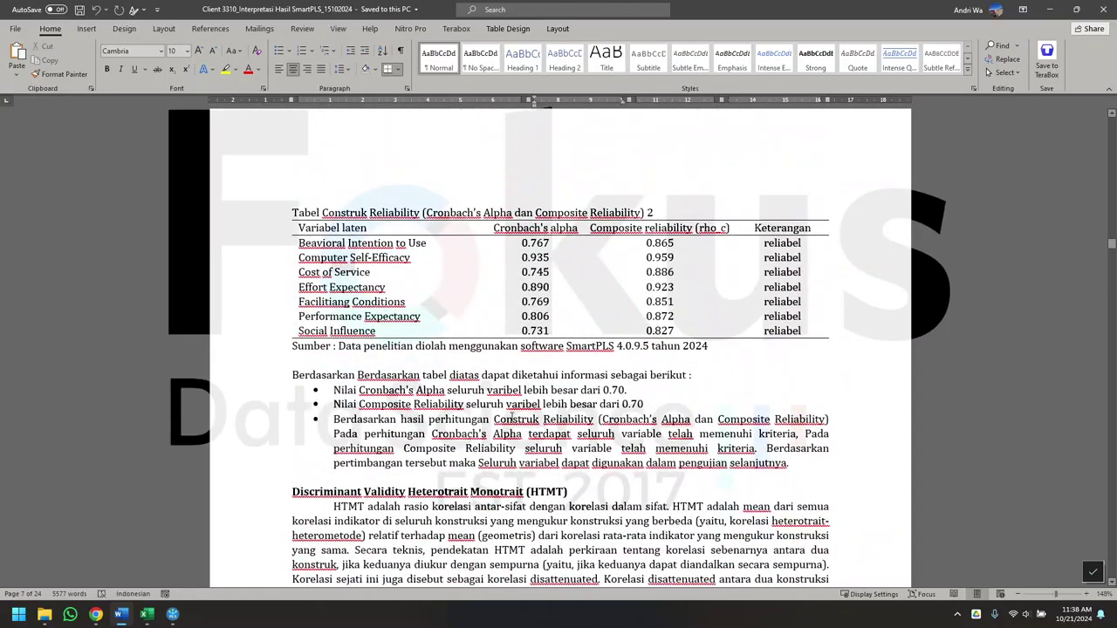
pyautogui.scroll(-5, 529, 397)
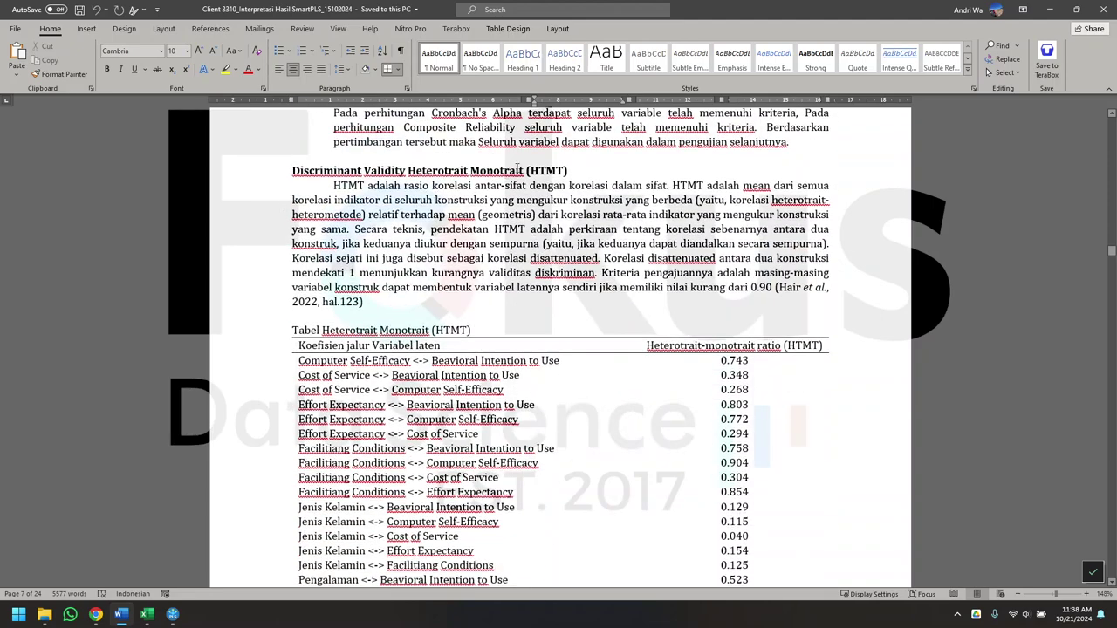
pyautogui.scroll(-3, 528, 170)
pyautogui.scroll(3, 527, 171)
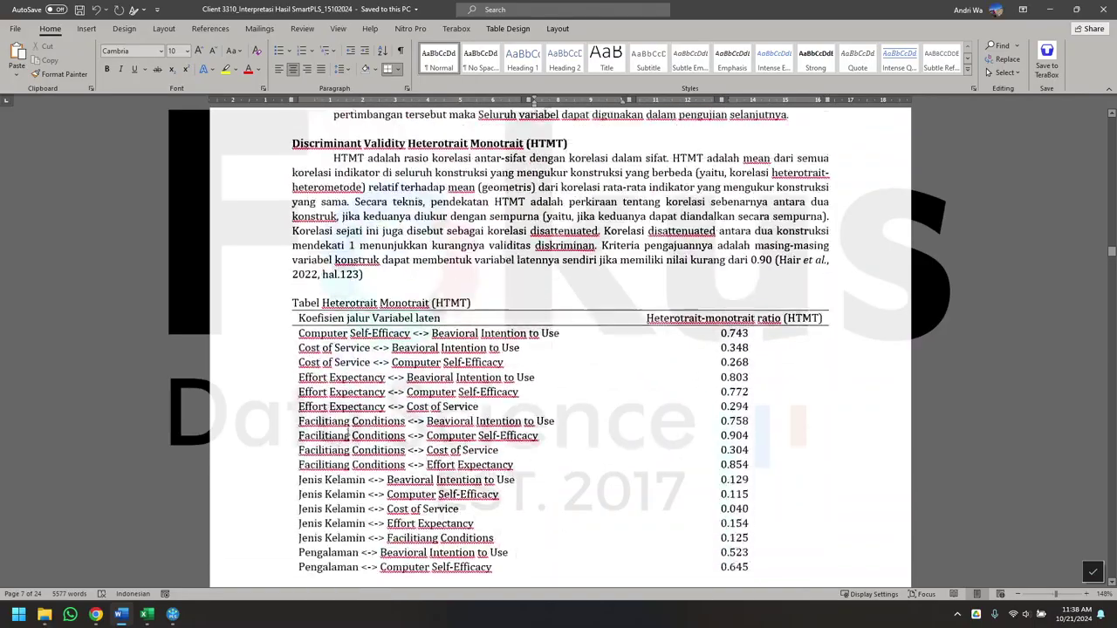
# - Return to the SmartPLS report and examine the heterotrait-monotrait ratio (HTMT) matrix under discriminant validity across all constructs
pyautogui.click(172, 615)
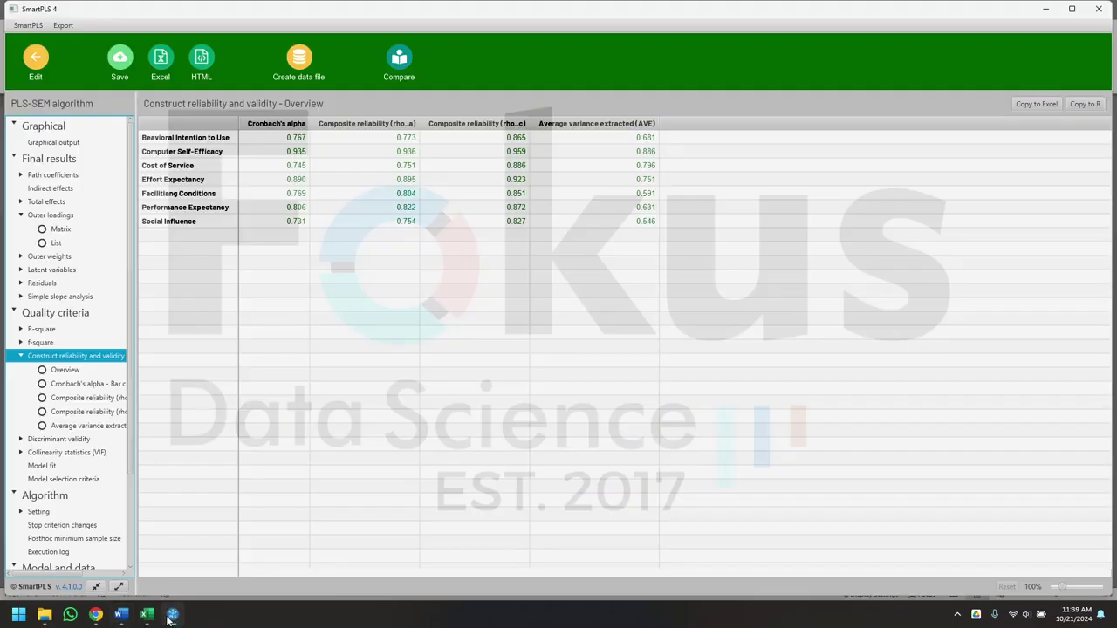
pyautogui.click(77, 441)
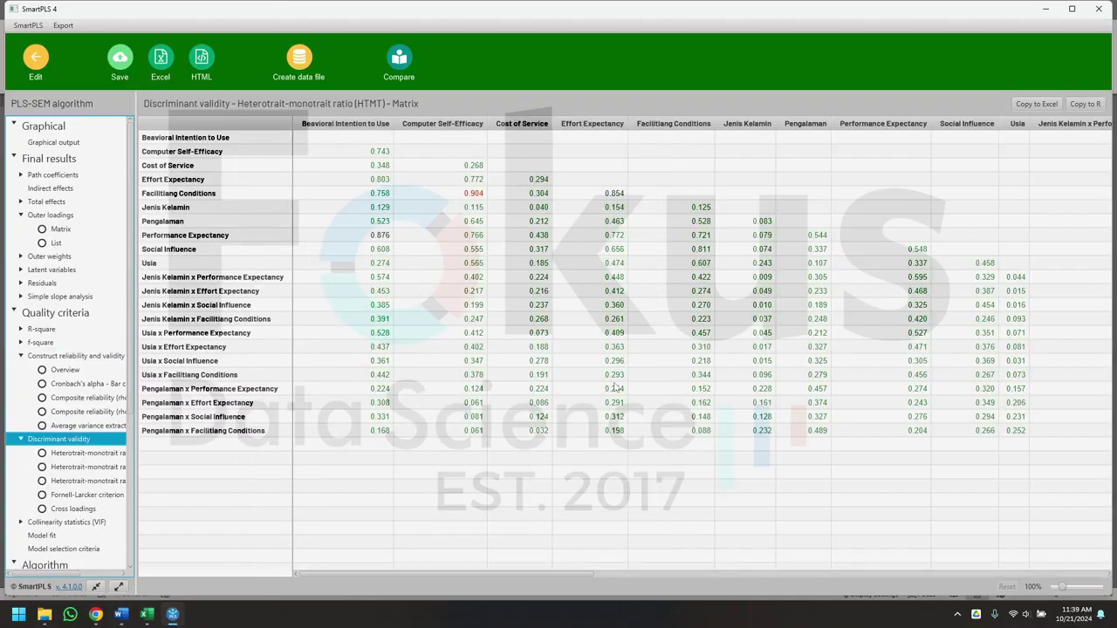
pyautogui.hscroll(6, 615, 388)
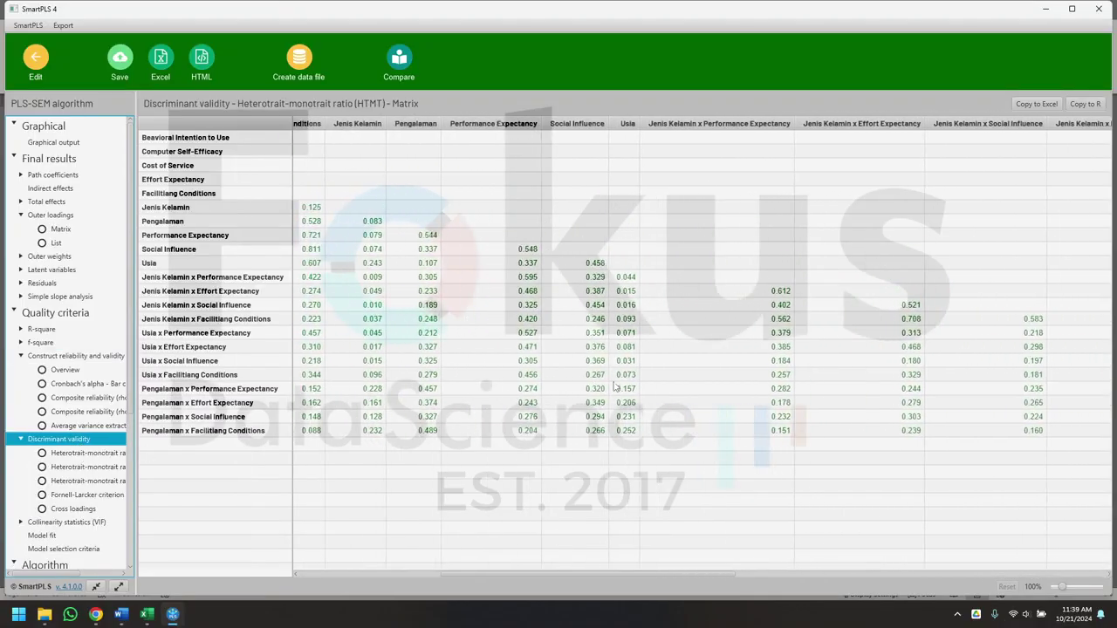
pyautogui.hscroll(10, 615, 388)
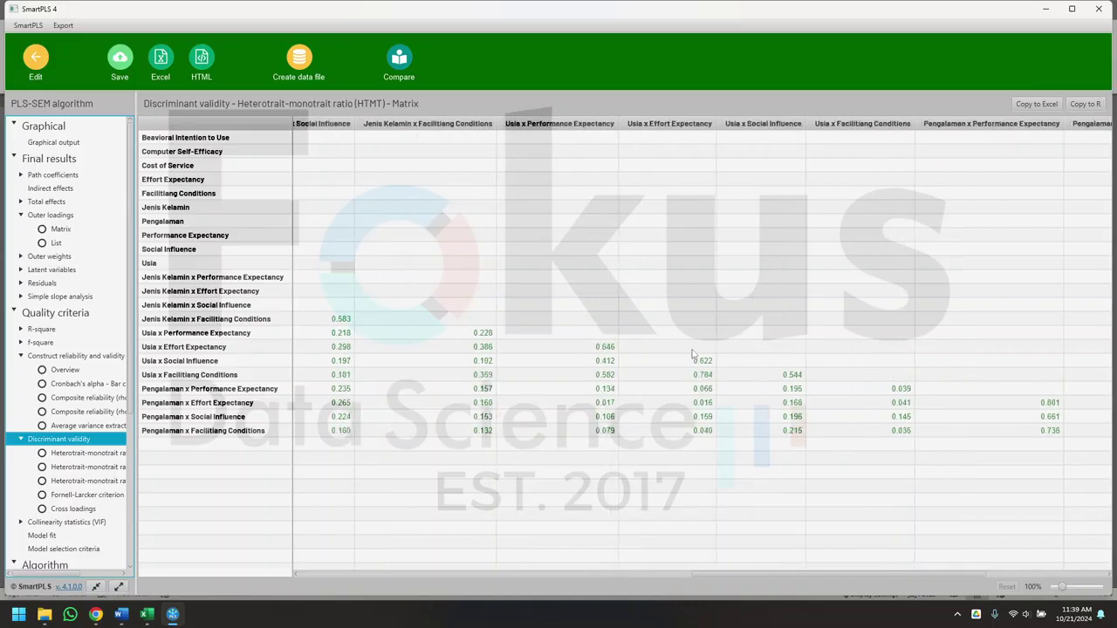
pyautogui.hscroll(3, 692, 353)
pyautogui.hscroll(-9, 694, 351)
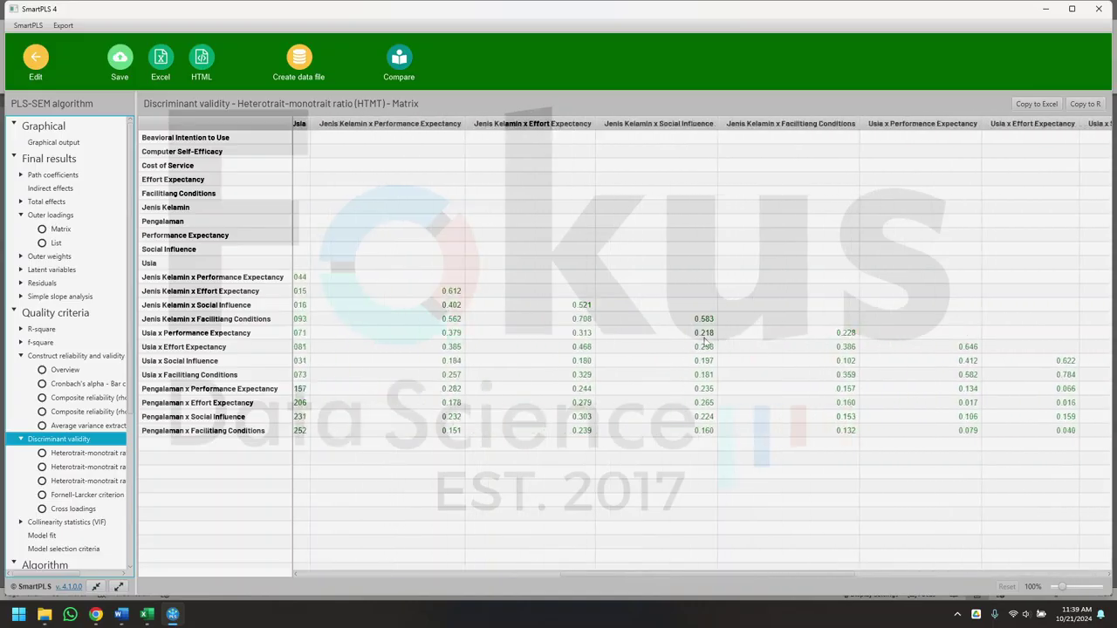
pyautogui.hscroll(-7, 705, 342)
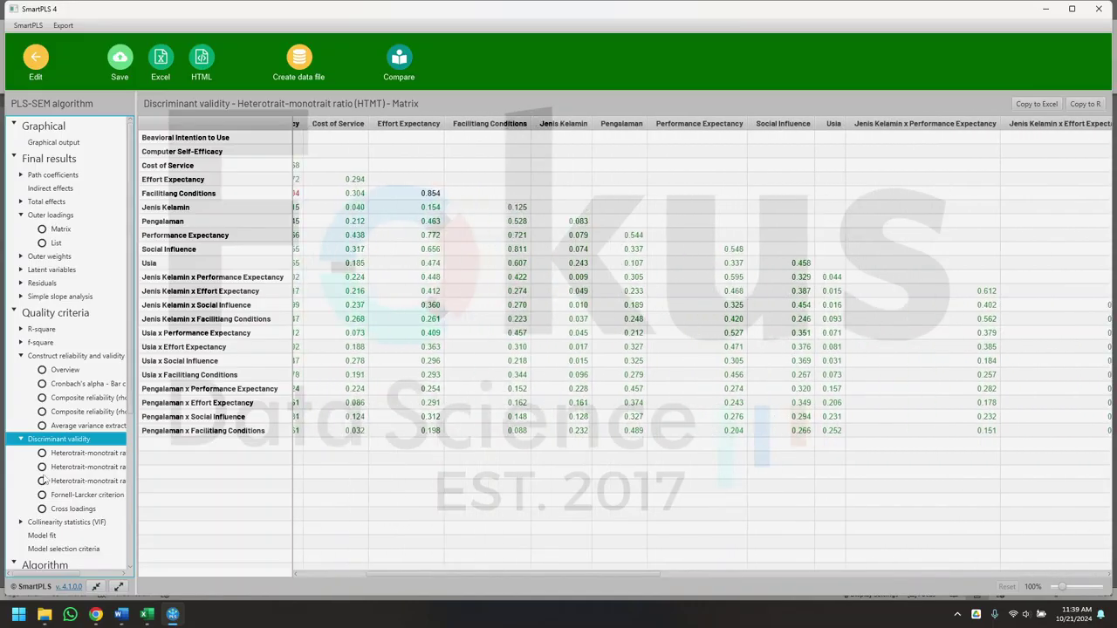
# - View the HTMT bar chart briefly, open the HTMT list, and check the ratio of every construct pair
pyautogui.click(110, 483)
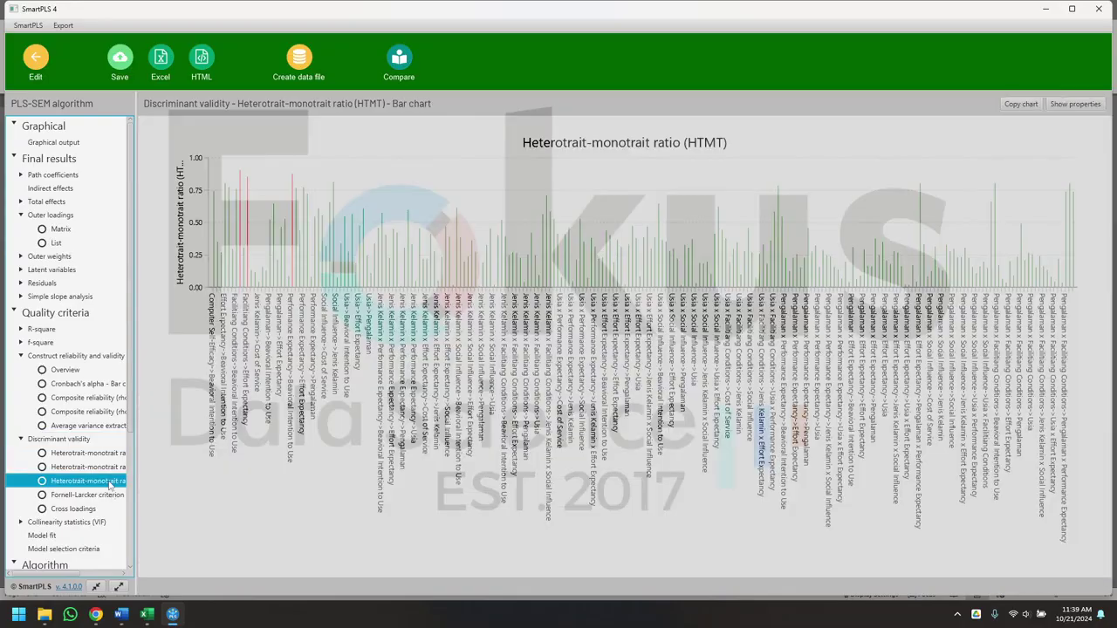
pyautogui.click(107, 469)
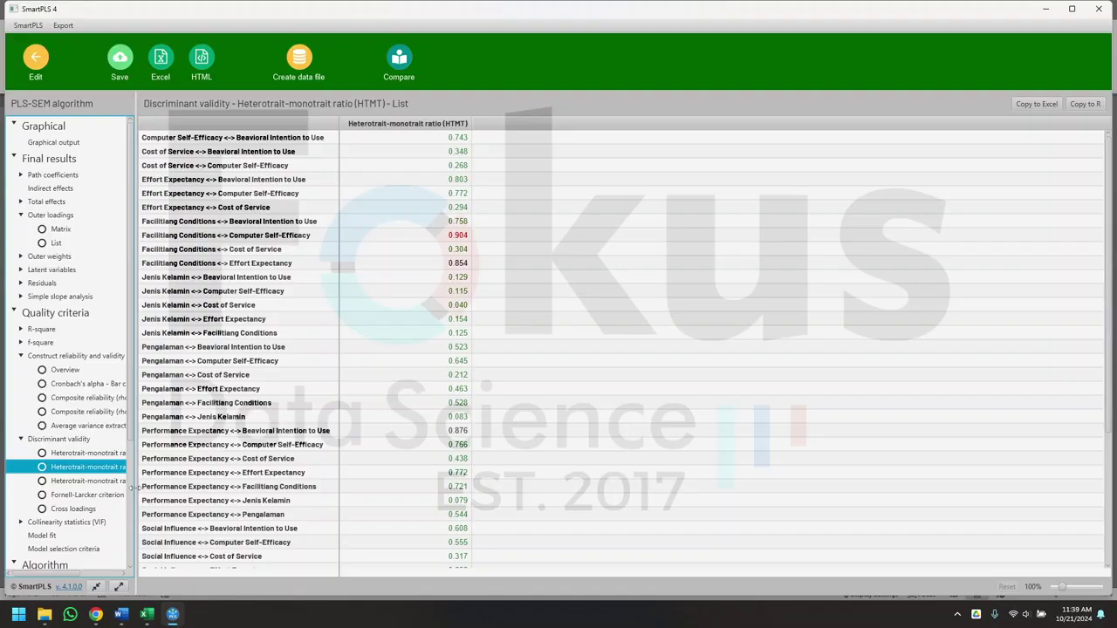
pyautogui.moveTo(135, 488); pyautogui.dragTo(200, 497)
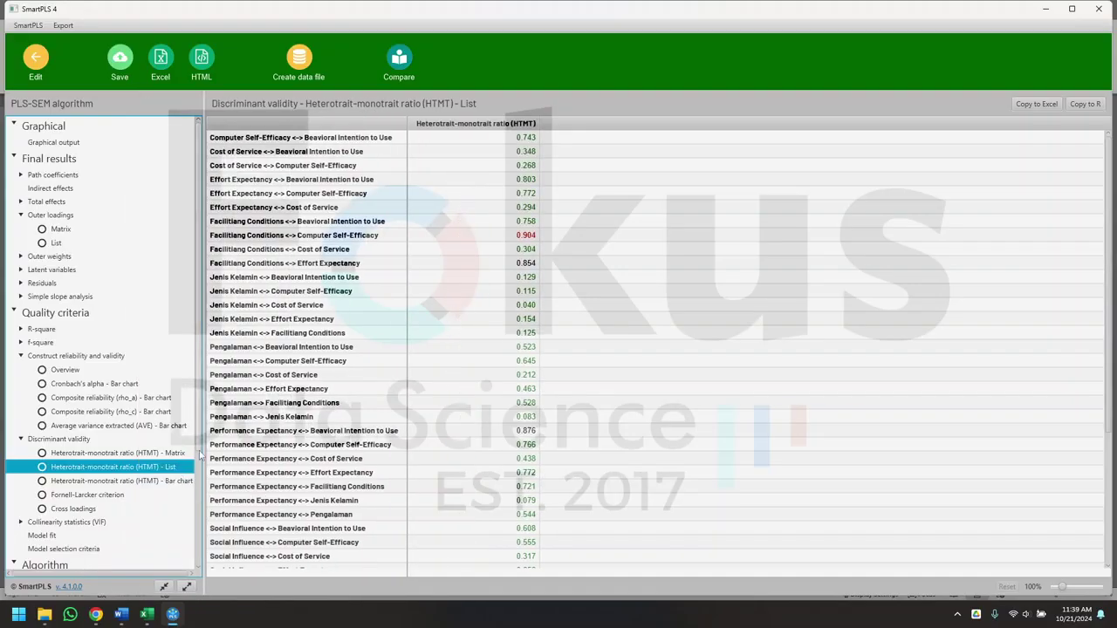
pyautogui.moveTo(201, 456); pyautogui.dragTo(133, 456)
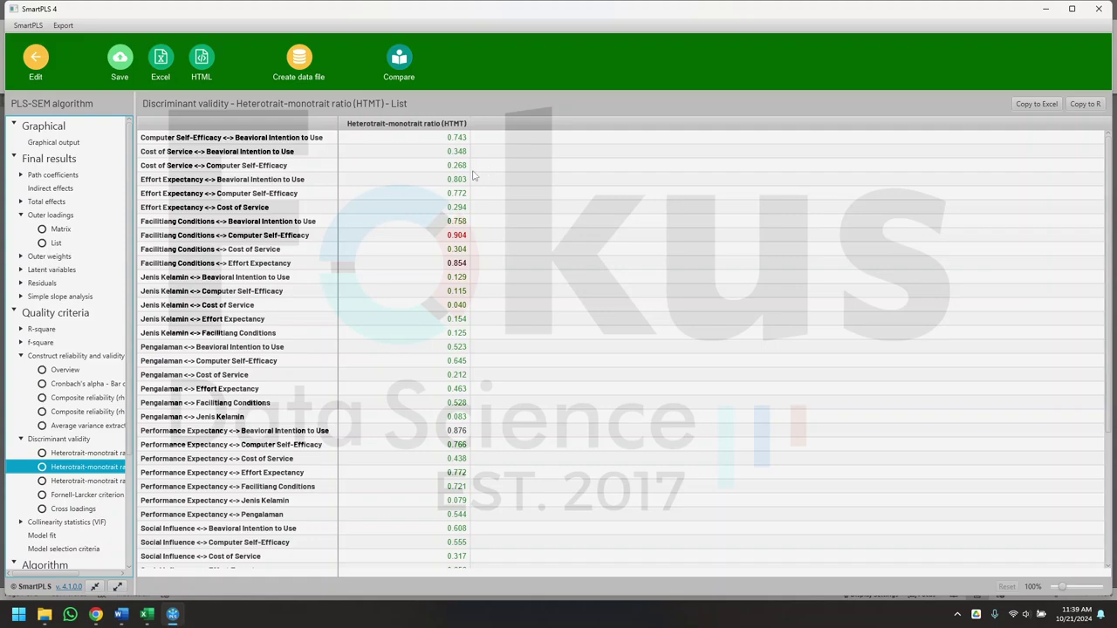
pyautogui.scroll(-5, 459, 434)
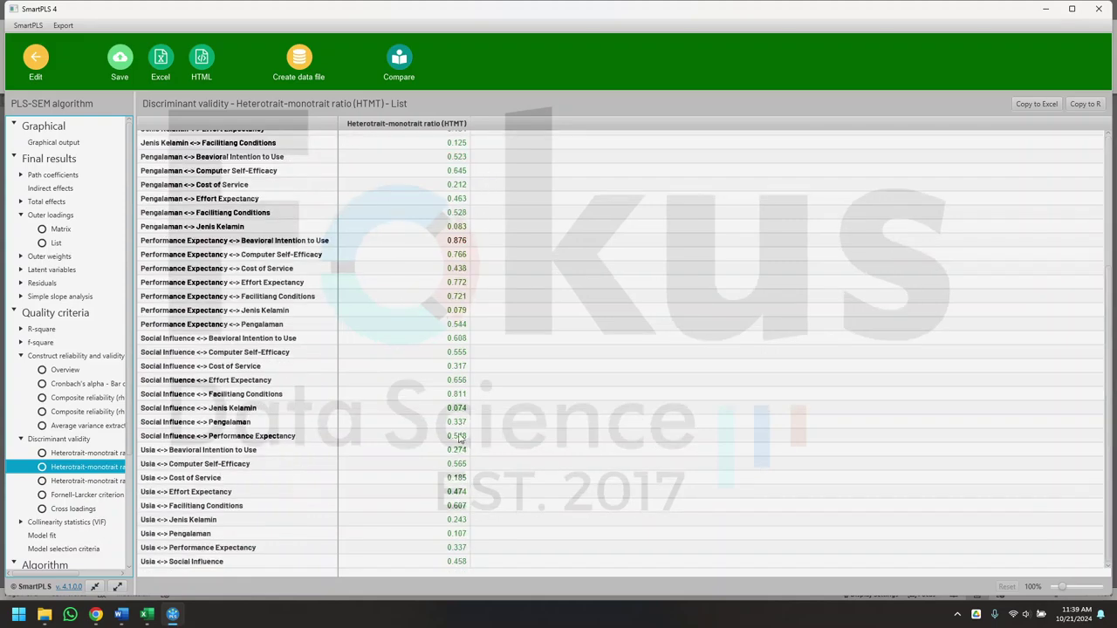
pyautogui.scroll(5, 460, 440)
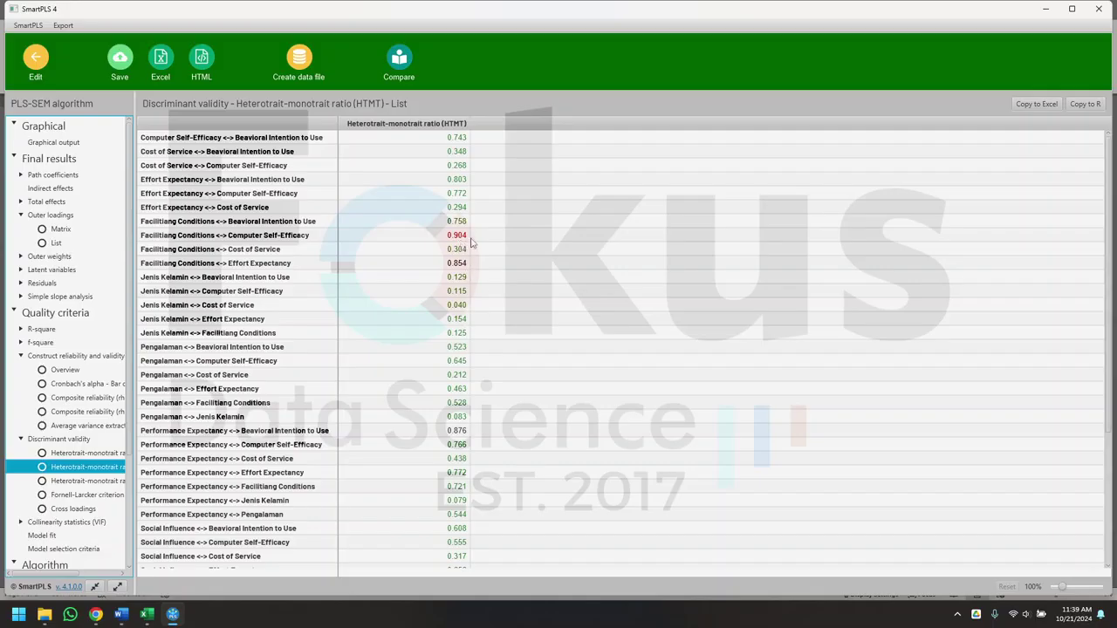
pyautogui.scroll(-4, 471, 289)
pyautogui.scroll(4, 472, 342)
# - Switch to the Word document, read the HTMT conclusion, and highlight the collinearity assessment heading and the path column of its VIF table
pyautogui.moveTo(144, 620)
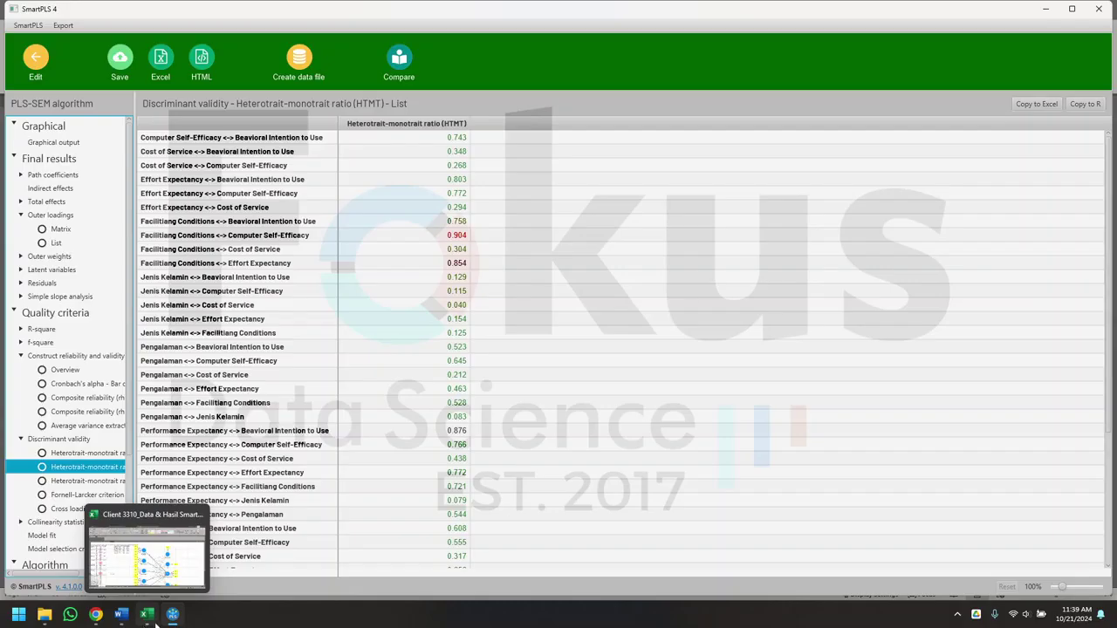
pyautogui.click(150, 583)
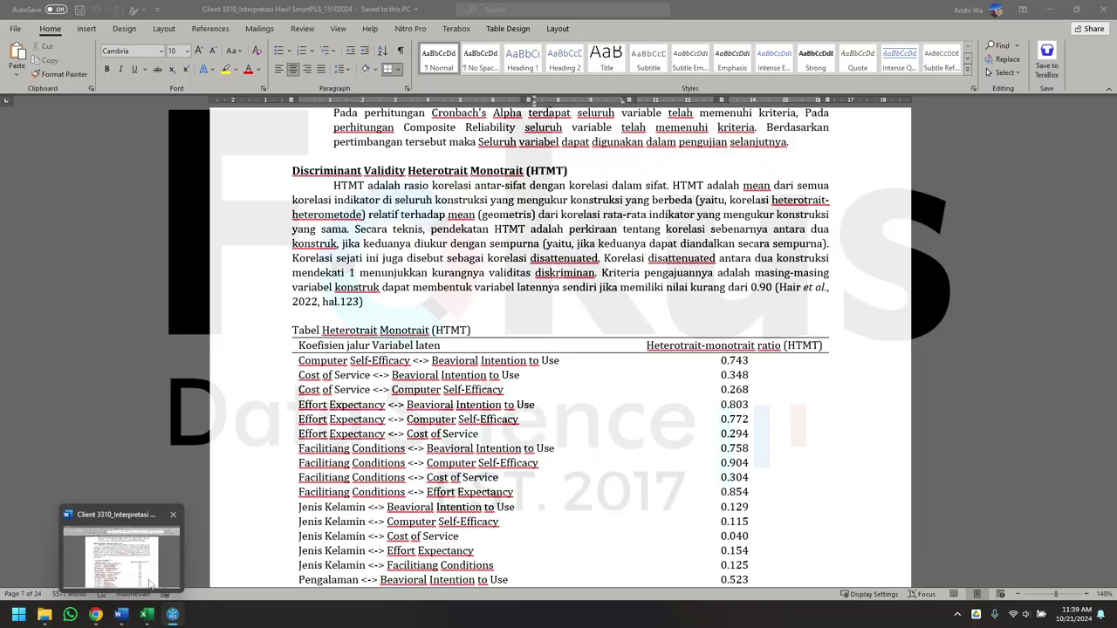
pyautogui.scroll(-15, 590, 428)
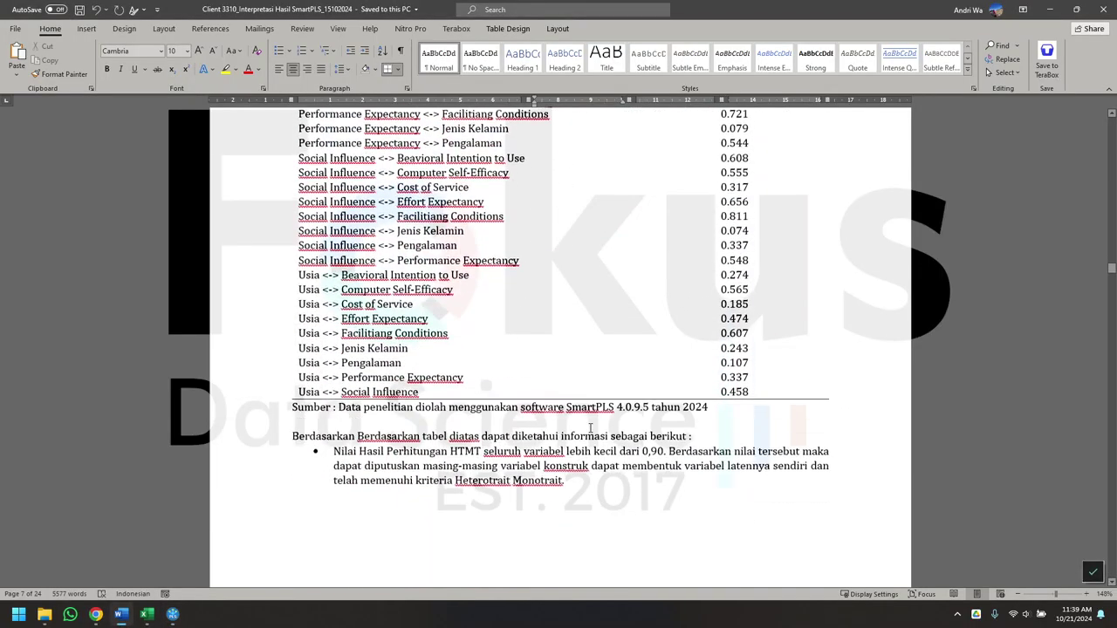
pyautogui.scroll(-10, 590, 428)
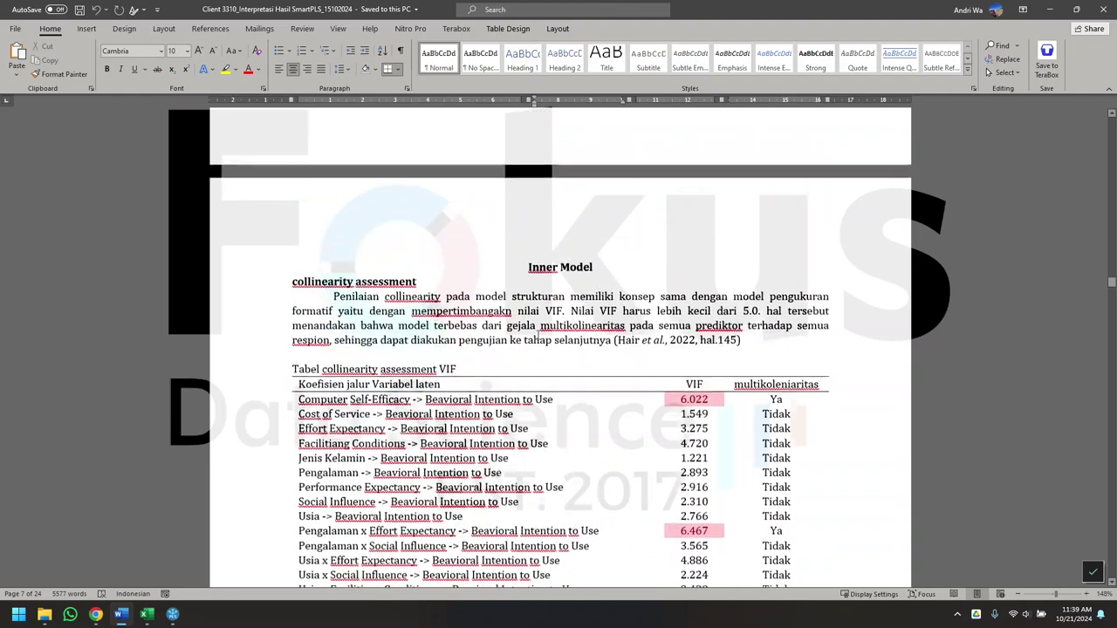
pyautogui.scroll(-3, 538, 335)
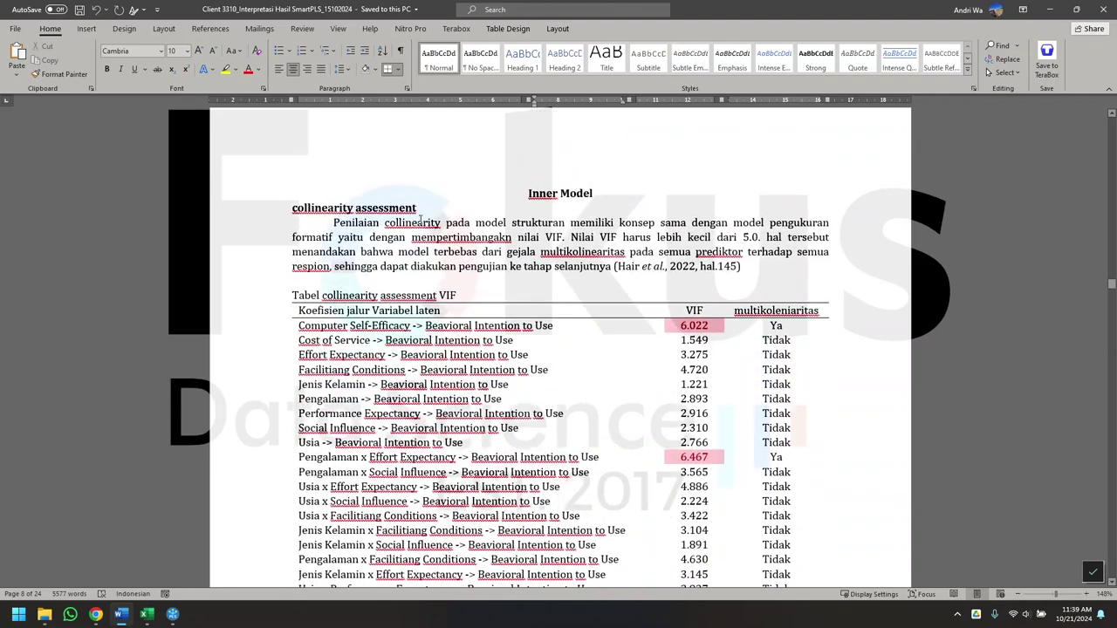
pyautogui.doubleClick(339, 211)
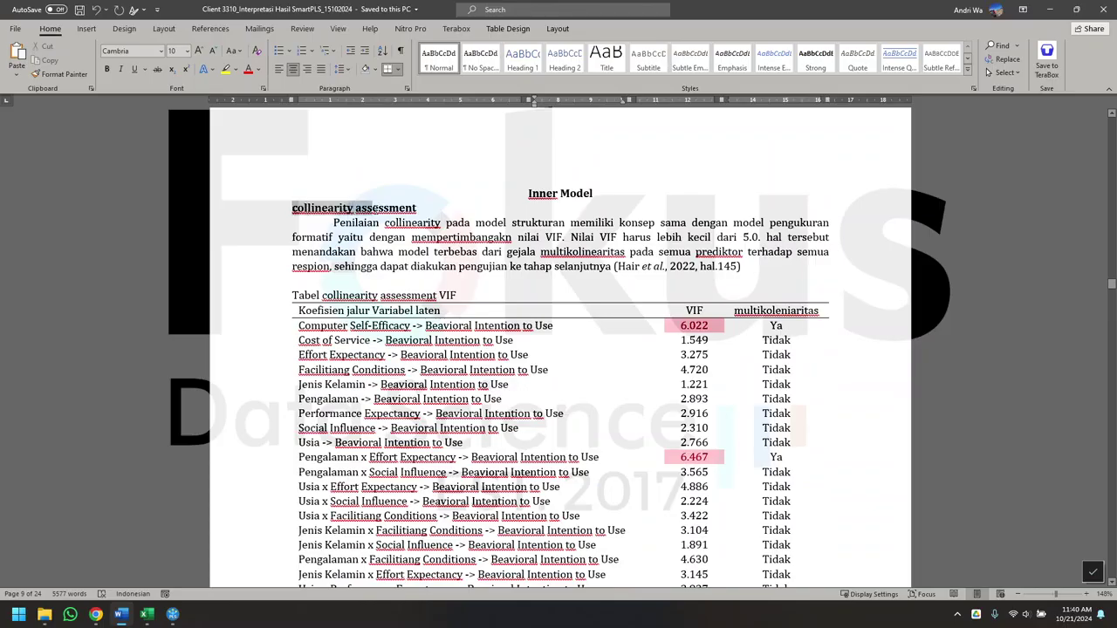
pyautogui.click(451, 278)
pyautogui.click(436, 302)
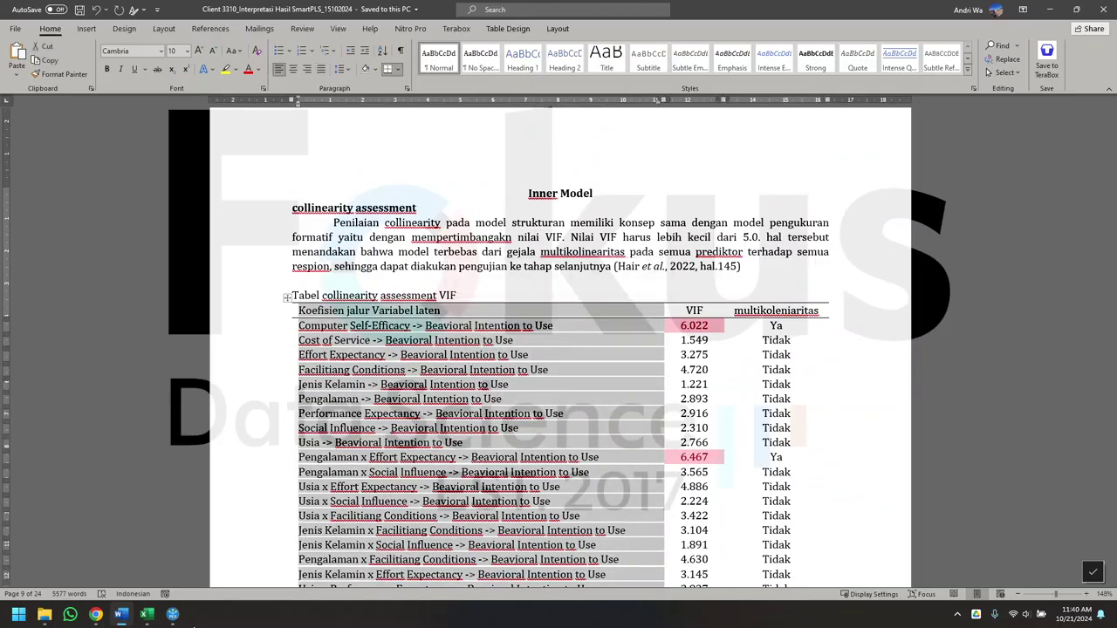
# - Return to the SmartPLS report and examine the inner model VIF list under the collinearity statistics
pyautogui.click(173, 615)
pyautogui.click(174, 549)
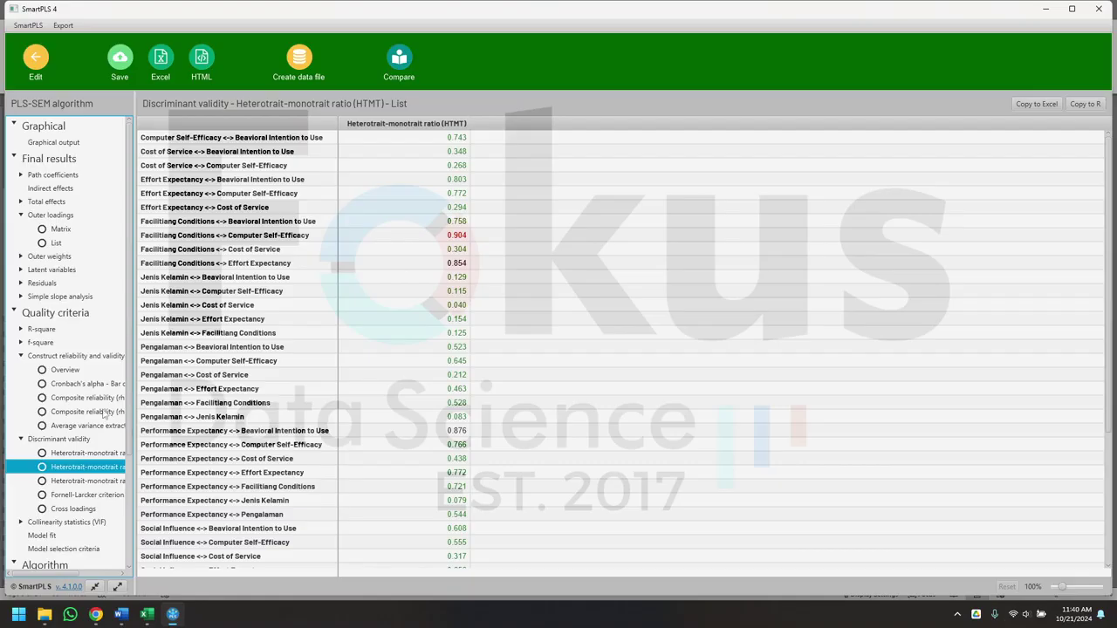
pyautogui.scroll(-3, 70, 445)
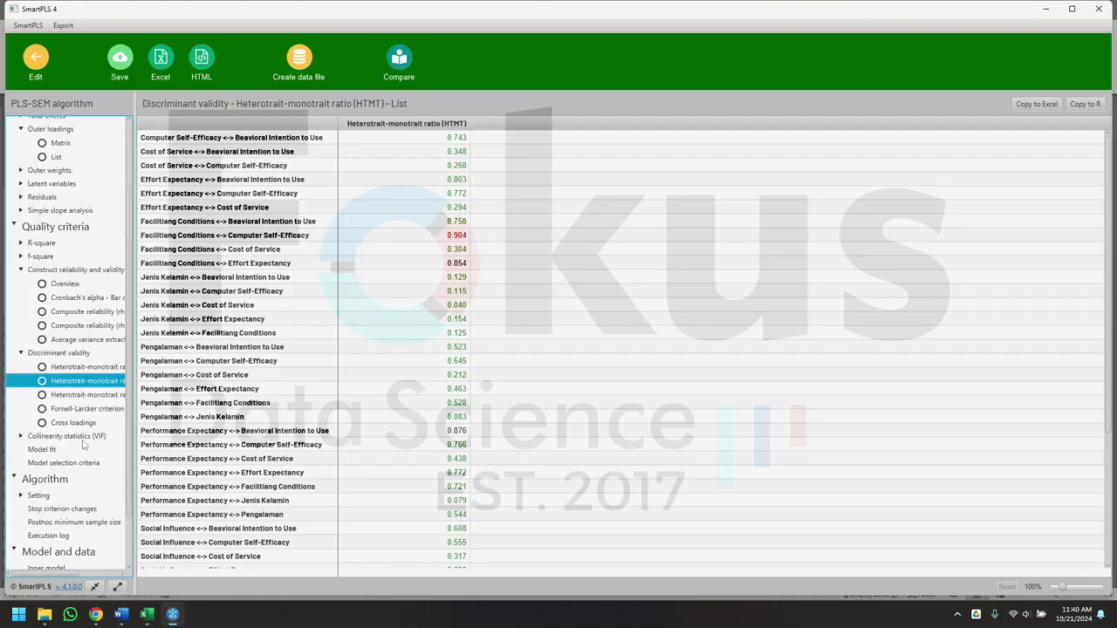
pyautogui.click(86, 438)
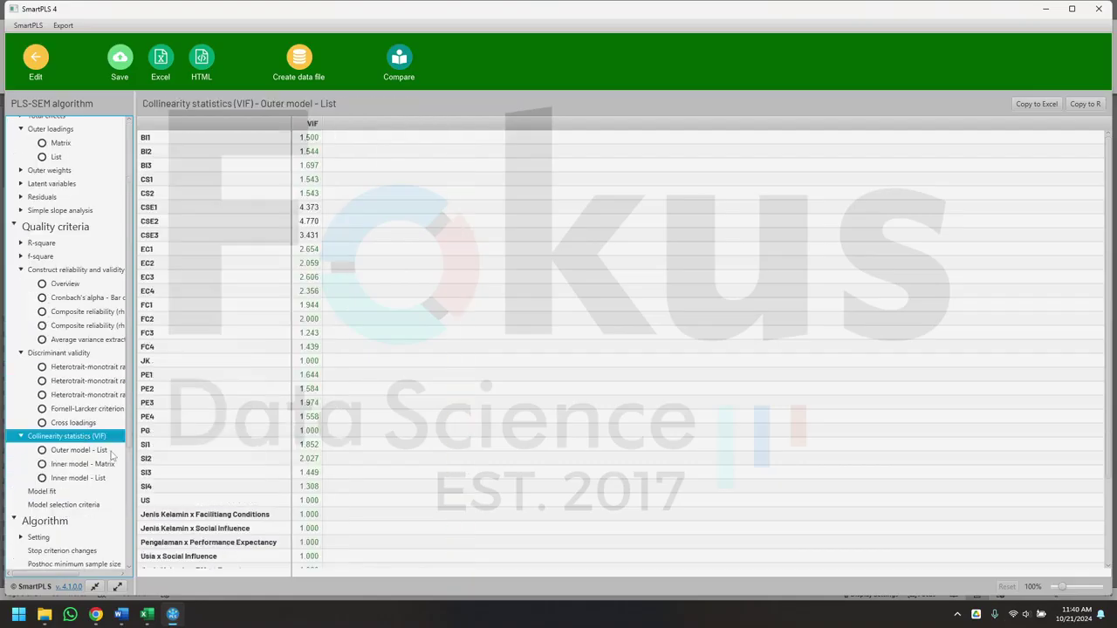
pyautogui.click(75, 479)
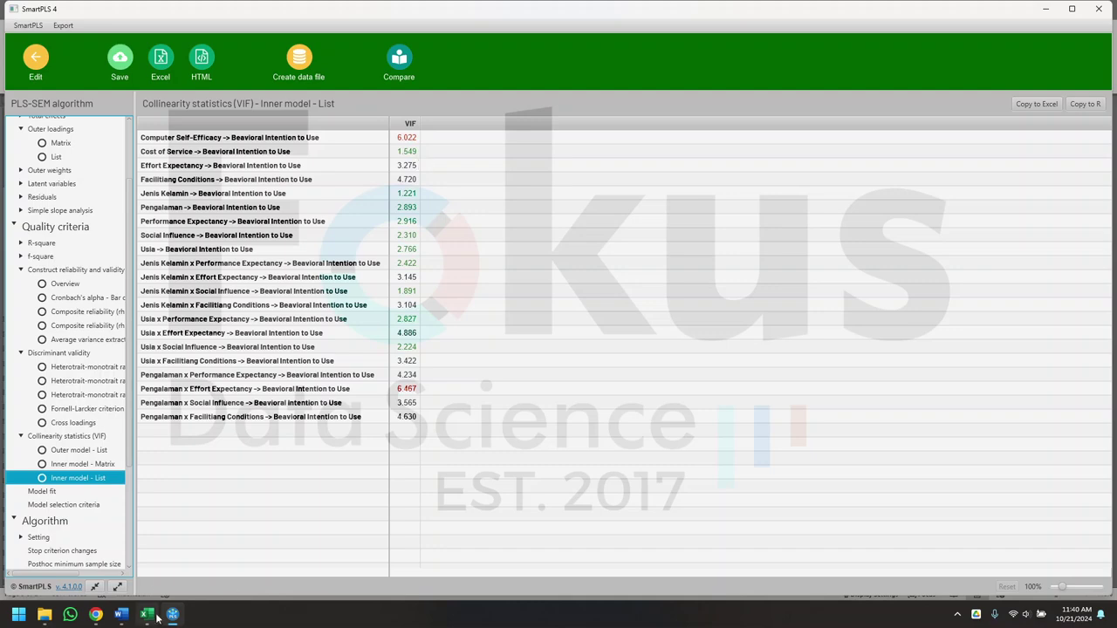
# - Switch to the Word document and highlight the Computer Self-Efficacy and Pengalaman x Effort Expectancy paths to Beavioral Intention to Use in the VIF table
pyautogui.moveTo(122, 614)
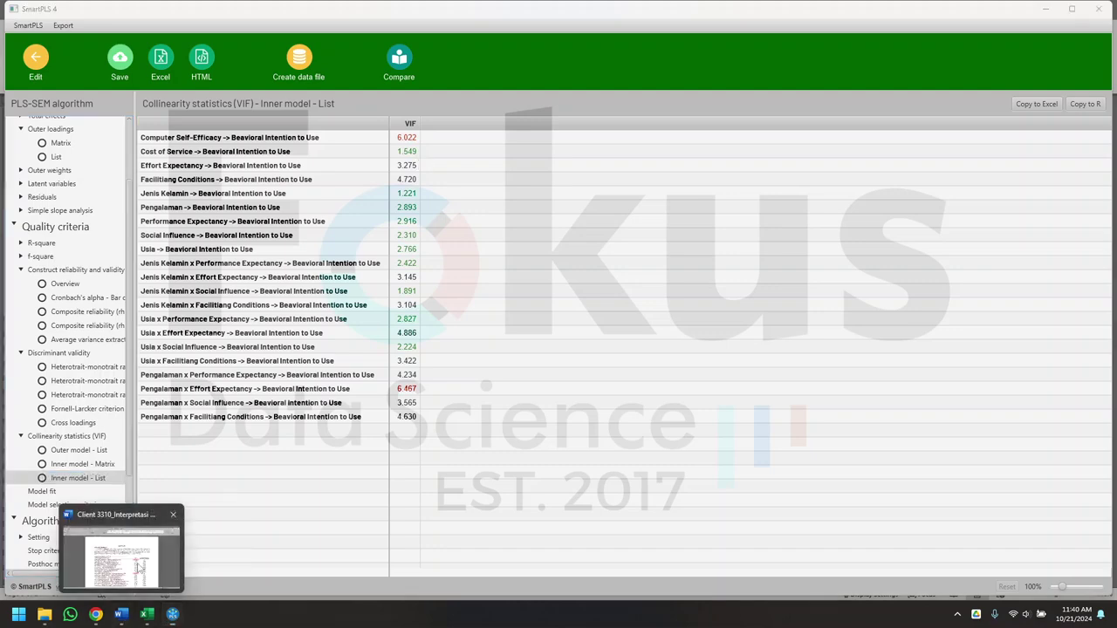
pyautogui.click(123, 562)
pyautogui.click(368, 326)
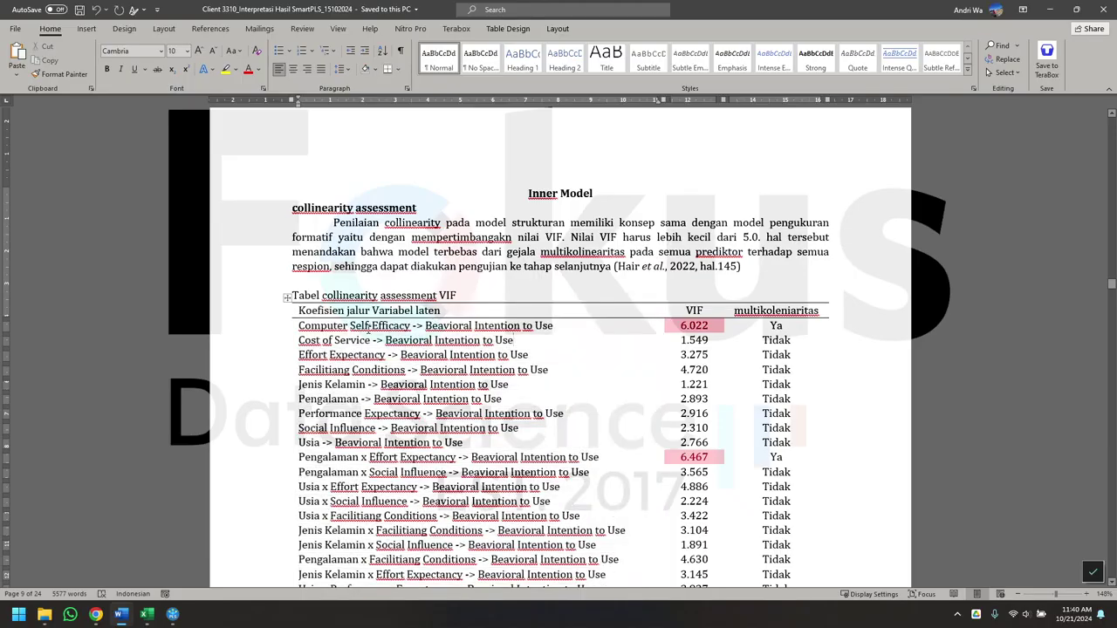
pyautogui.doubleClick(368, 325)
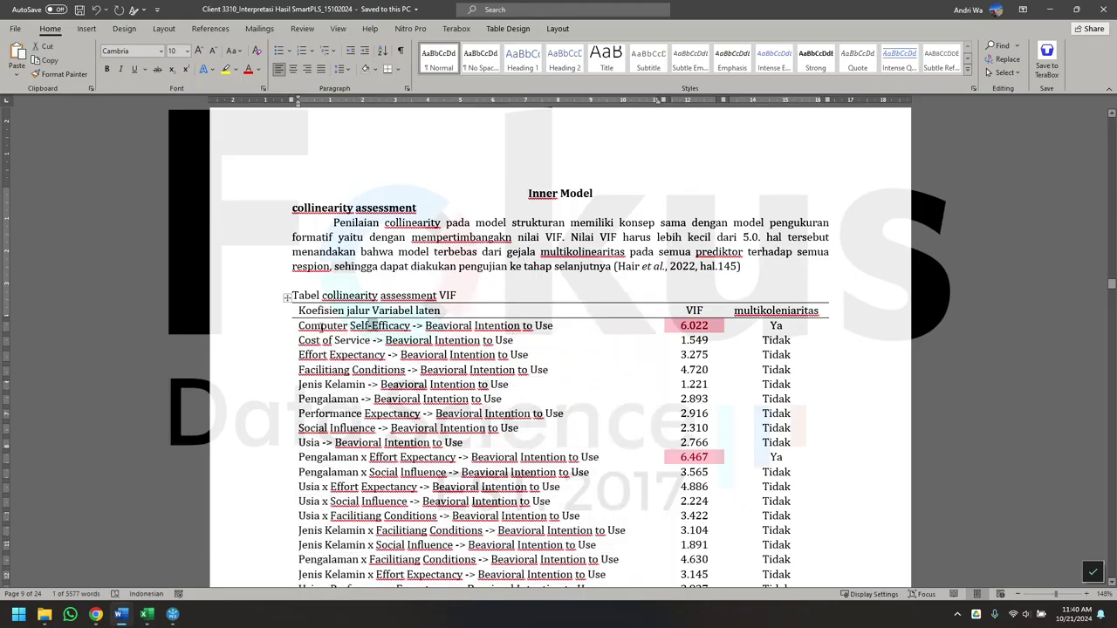
pyautogui.moveTo(300, 325); pyautogui.dragTo(412, 326)
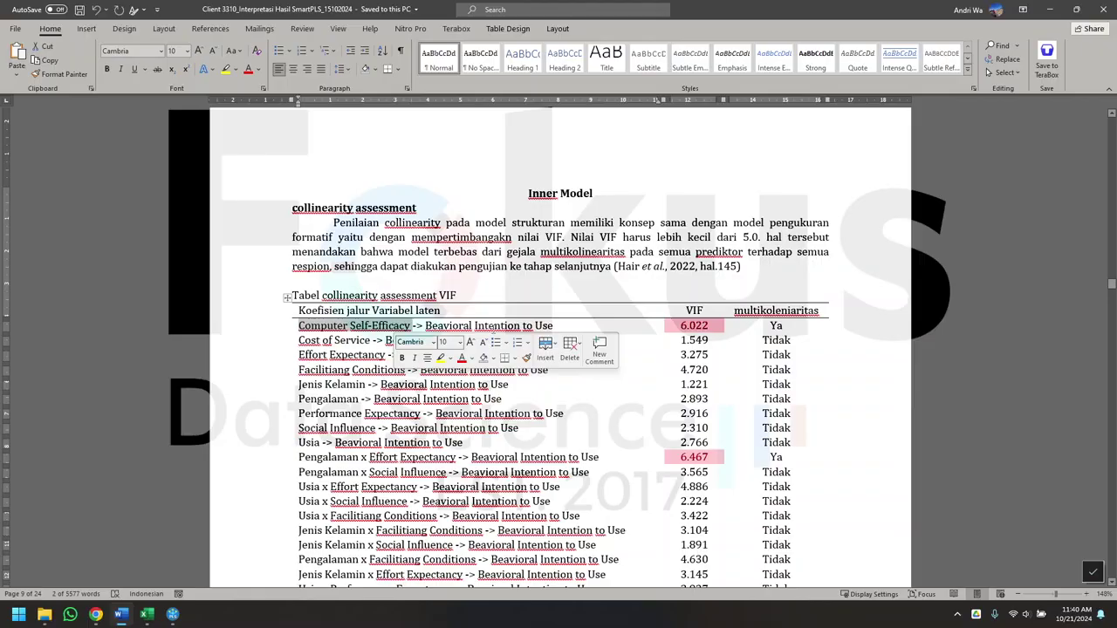
pyautogui.click(460, 333)
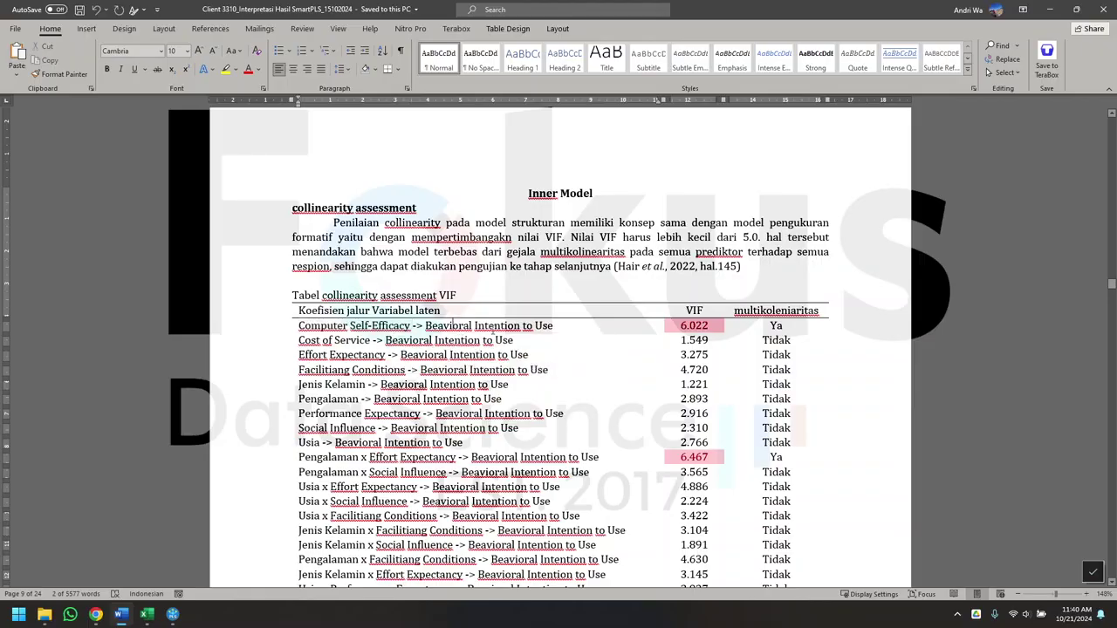
pyautogui.moveTo(455, 327); pyautogui.dragTo(521, 327)
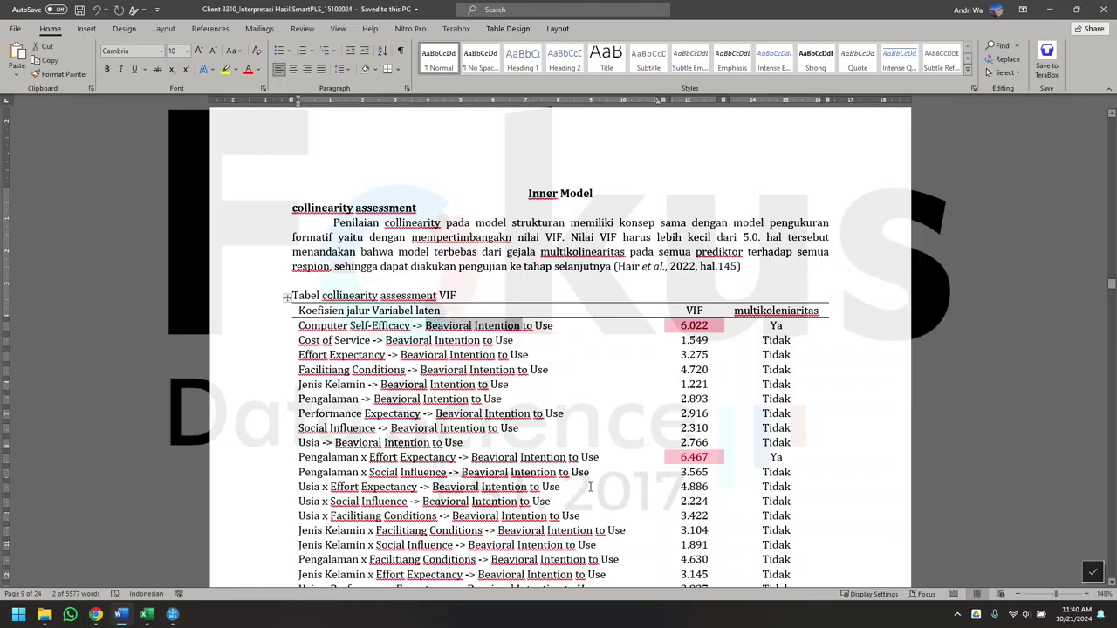
pyautogui.scroll(-2, 499, 407)
pyautogui.moveTo(299, 377); pyautogui.dragTo(599, 377)
pyautogui.click(396, 377)
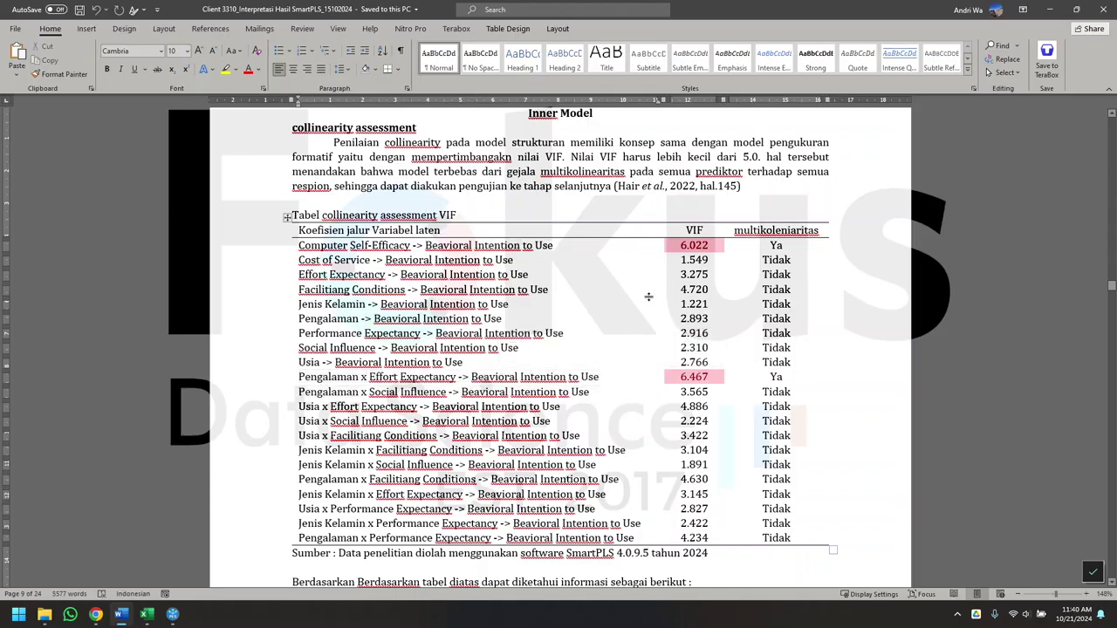
# - Read the coefficient of determination (R²) section and its table, then go back to the path model diagram in the document
pyautogui.scroll(-8, 648, 297)
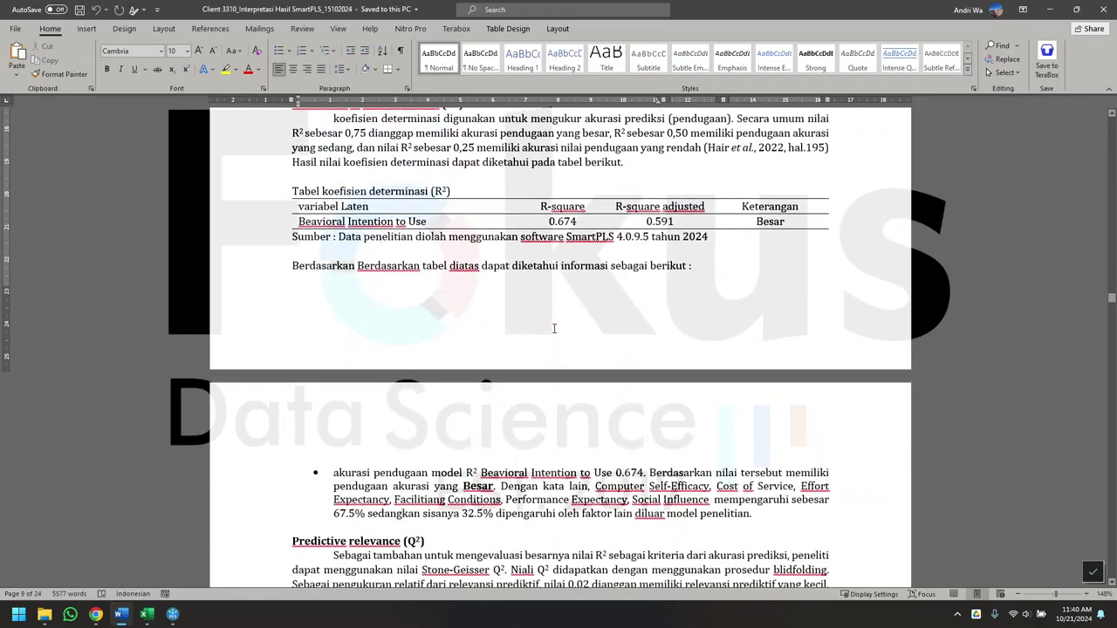
pyautogui.scroll(1, 553, 328)
pyautogui.click(397, 303)
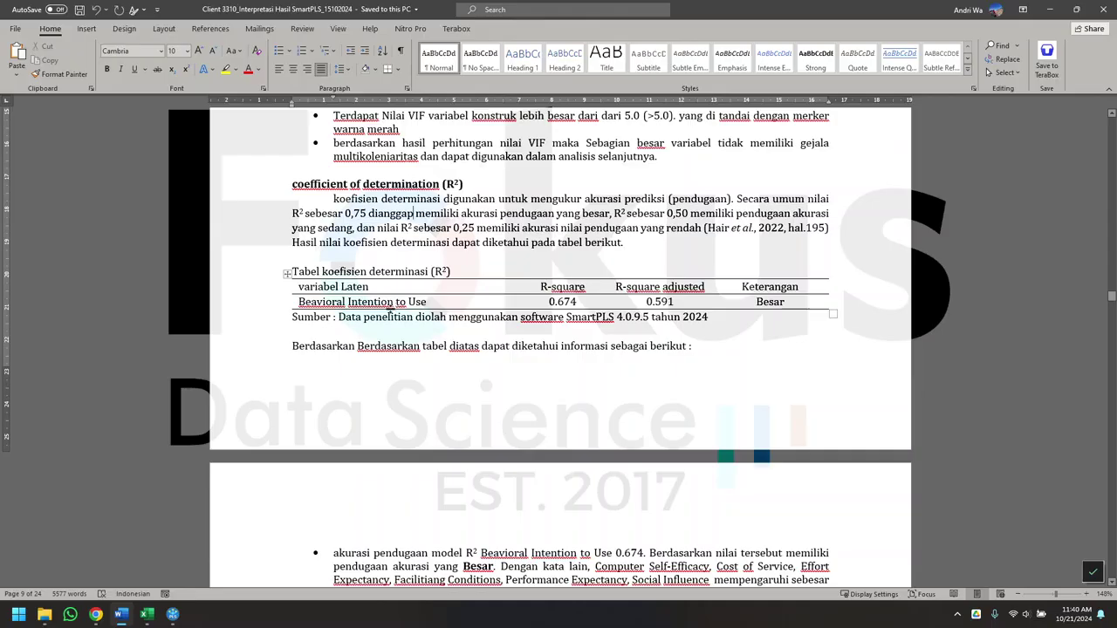
pyautogui.scroll(20, 583, 488)
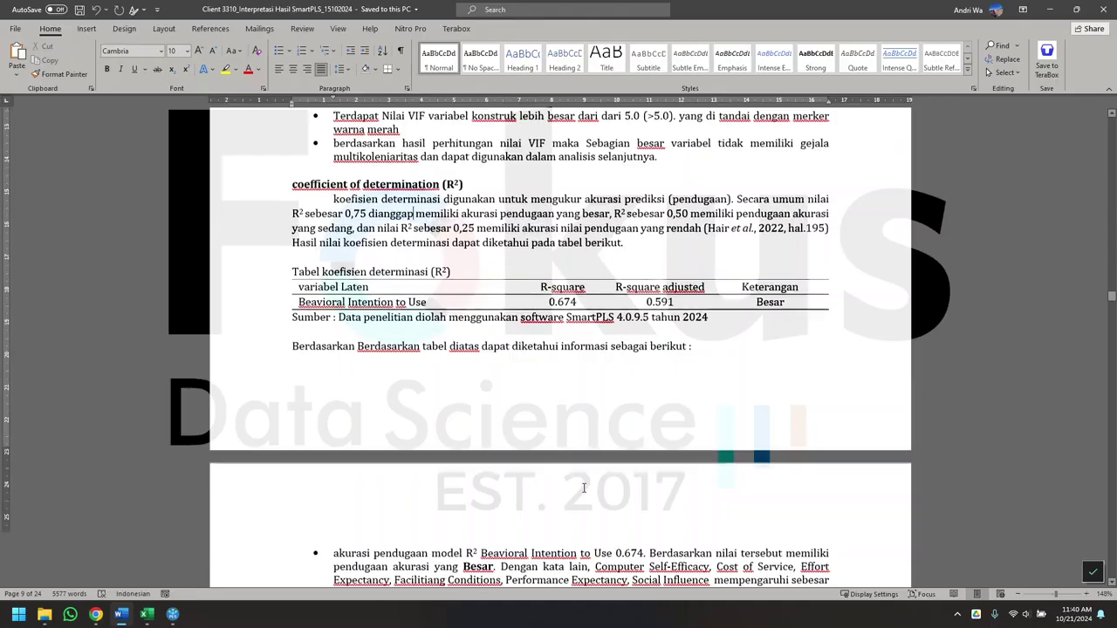
pyautogui.scroll(15, 584, 488)
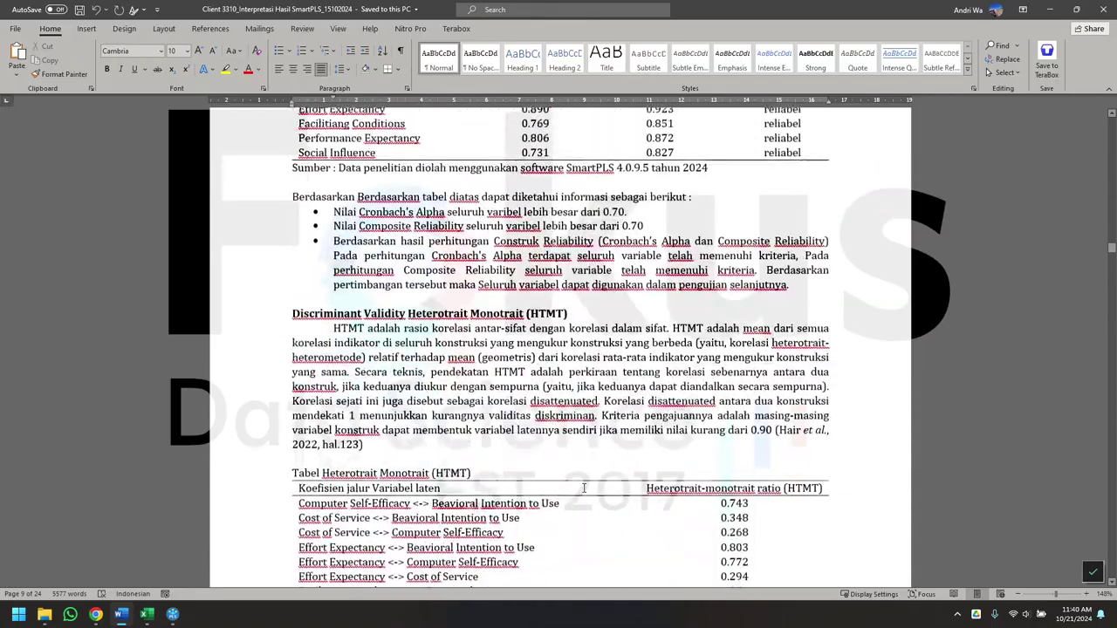
pyautogui.scroll(2, 583, 490)
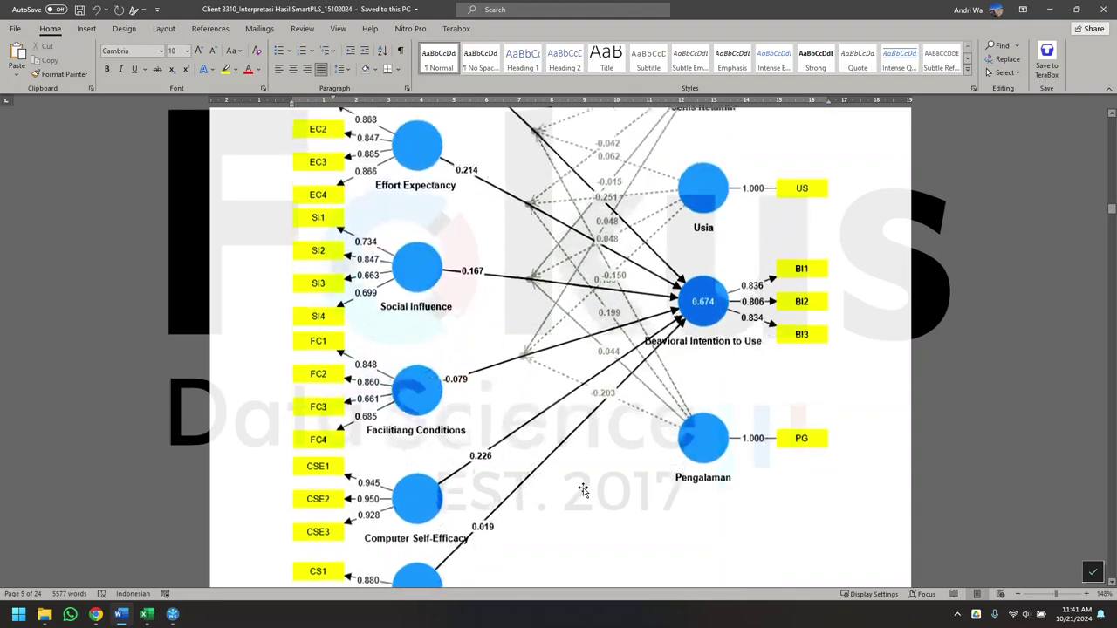
# - Switch to SmartPLS, check the R-square overview, and inspect the results of Beavioral Intention to Use in the graphical output
pyautogui.click(173, 615)
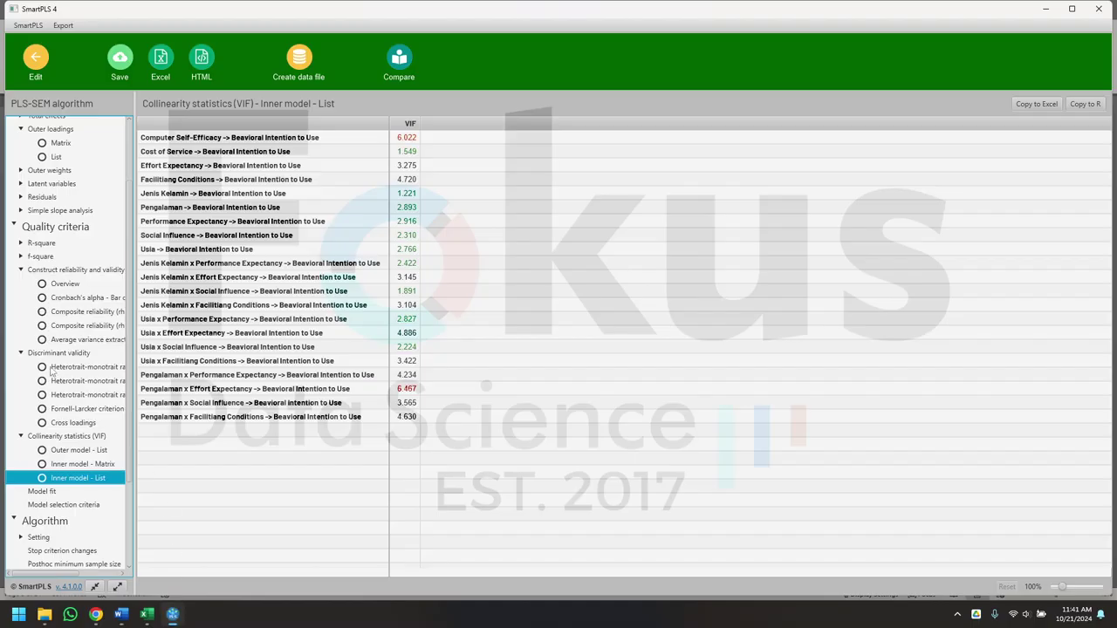
pyautogui.click(51, 245)
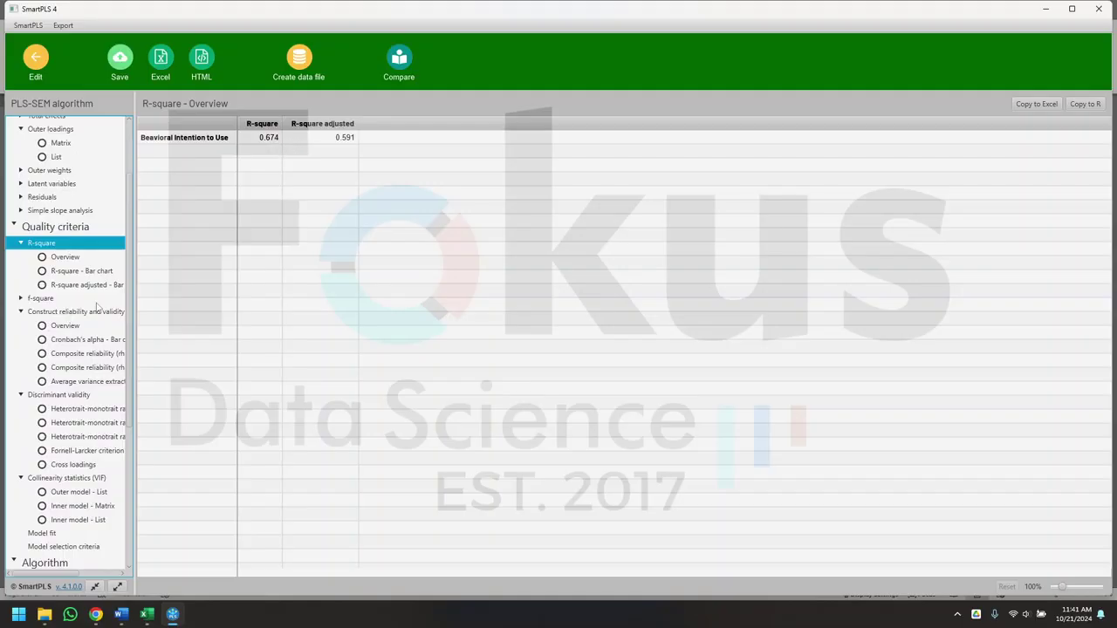
pyautogui.moveTo(173, 615)
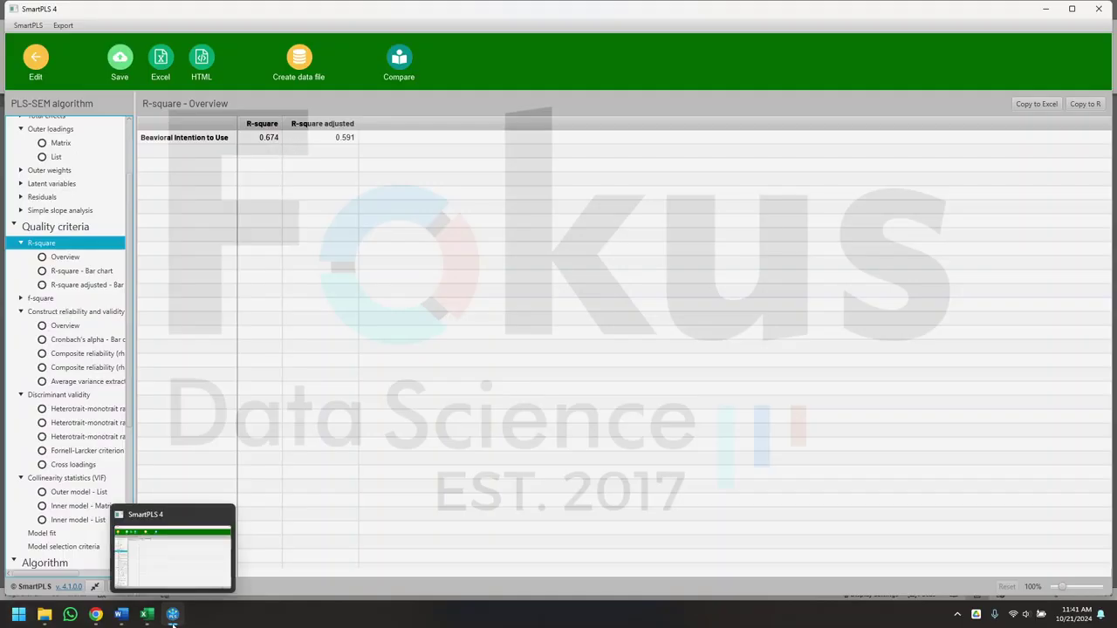
pyautogui.scroll(3, 62, 127)
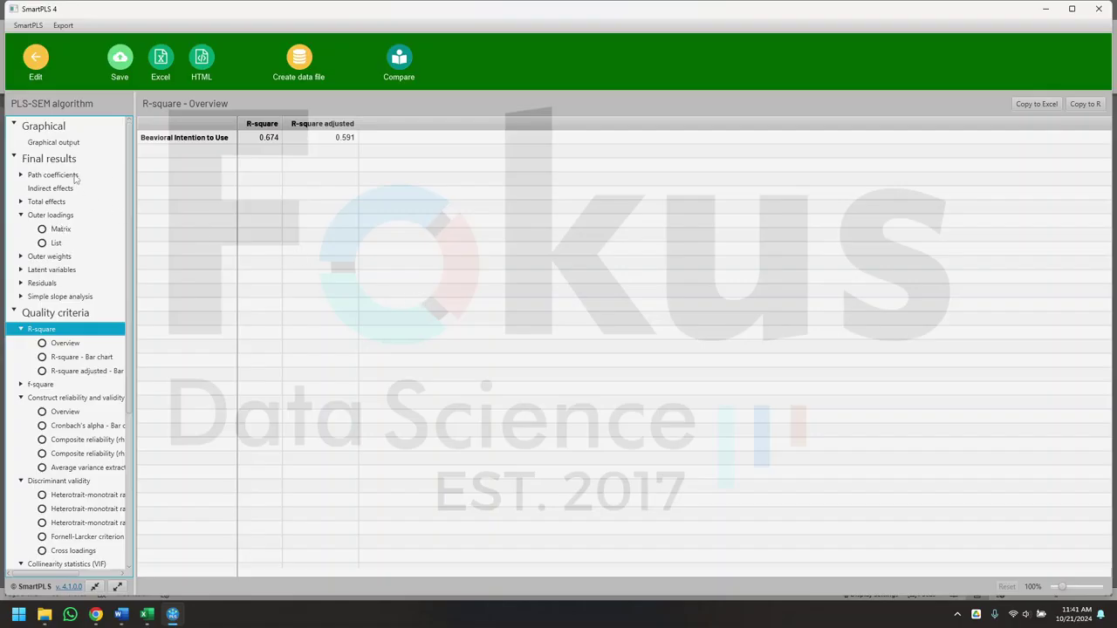
pyautogui.click(52, 143)
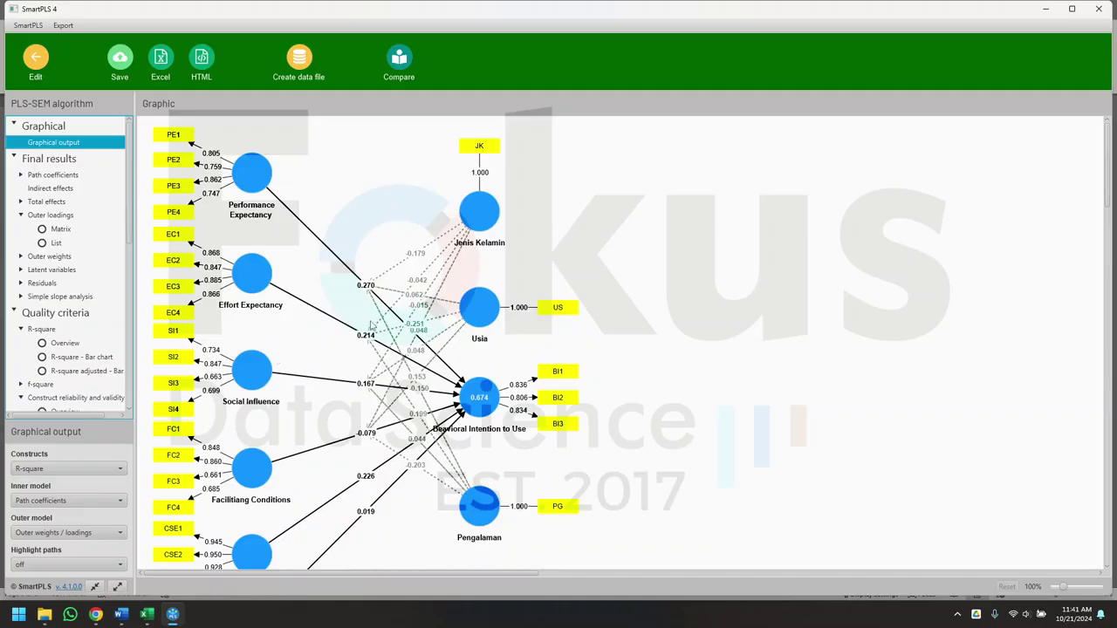
pyautogui.moveTo(478, 413)
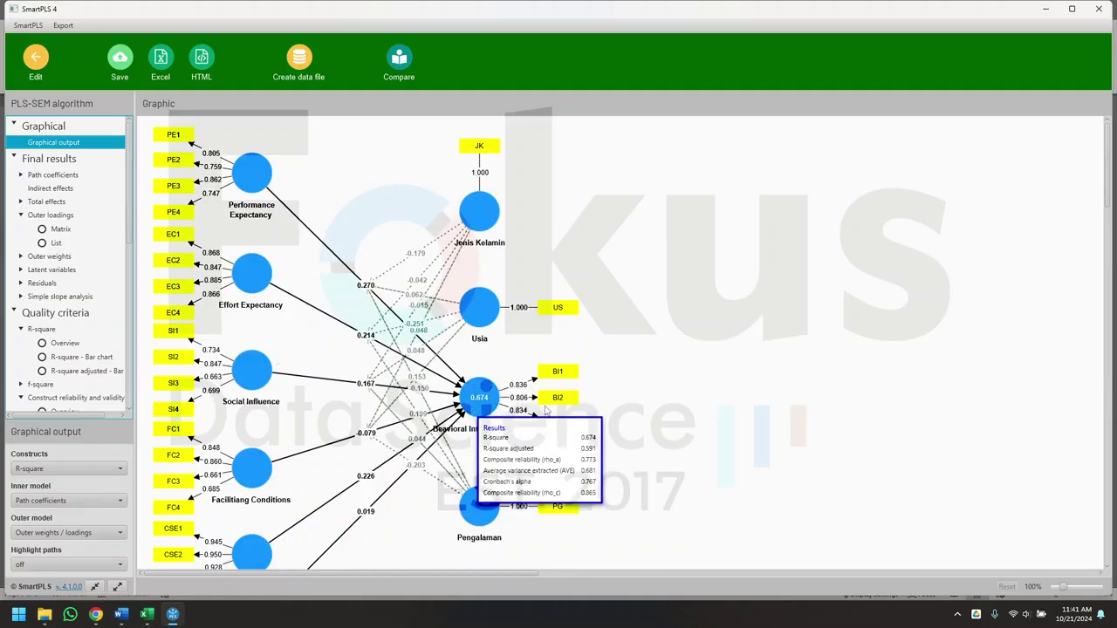
# - Switch to the Word document, review the R² and predictive relevance (Q²) sections, and highlight the first word of the effect size (f²) heading
pyautogui.click(123, 616)
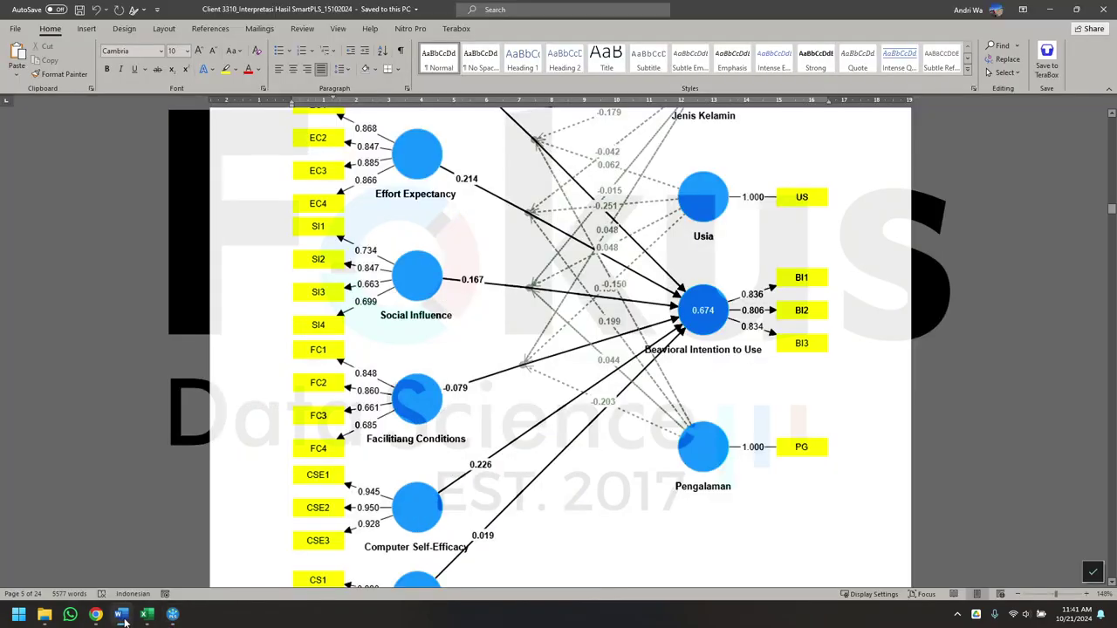
pyautogui.scroll(-15, 493, 507)
pyautogui.scroll(-20, 493, 507)
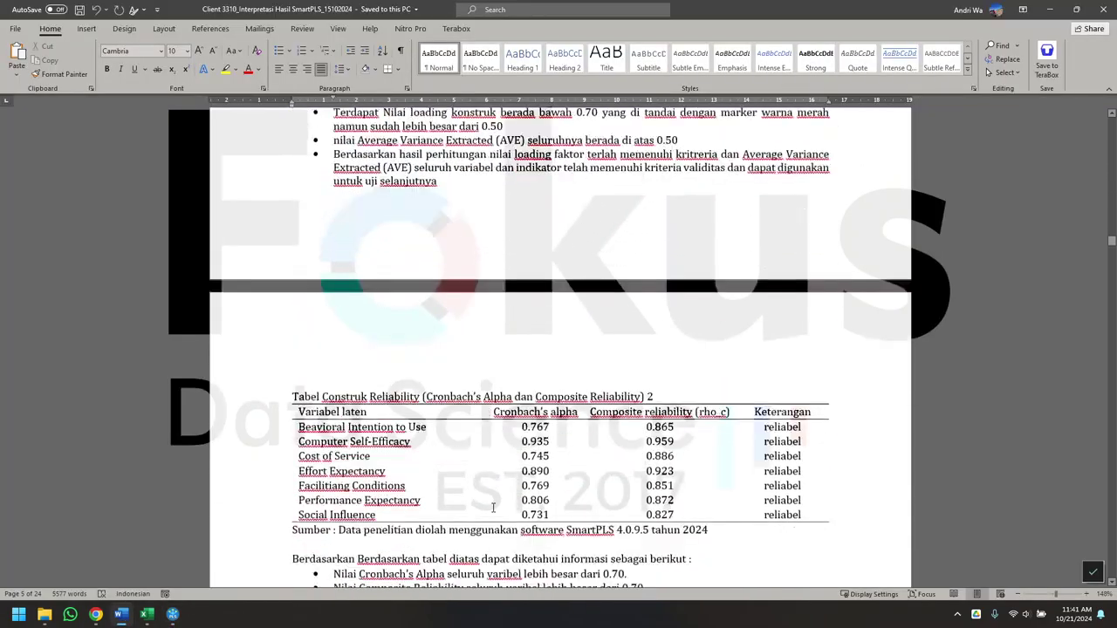
pyautogui.scroll(-20, 494, 508)
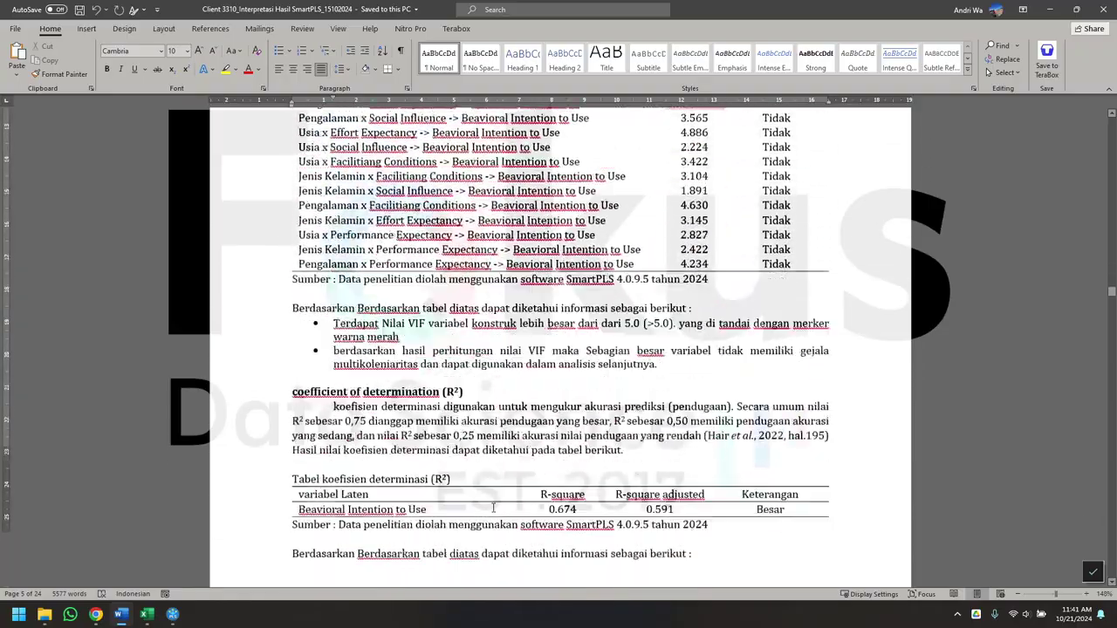
pyautogui.scroll(5, 461, 335)
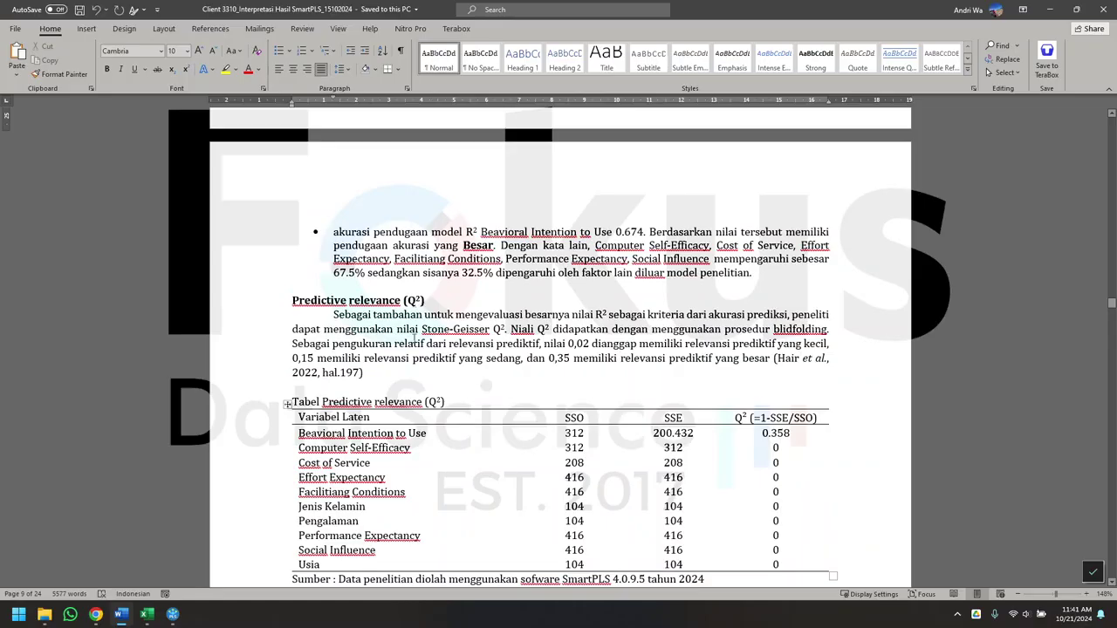
pyautogui.scroll(-10, 415, 354)
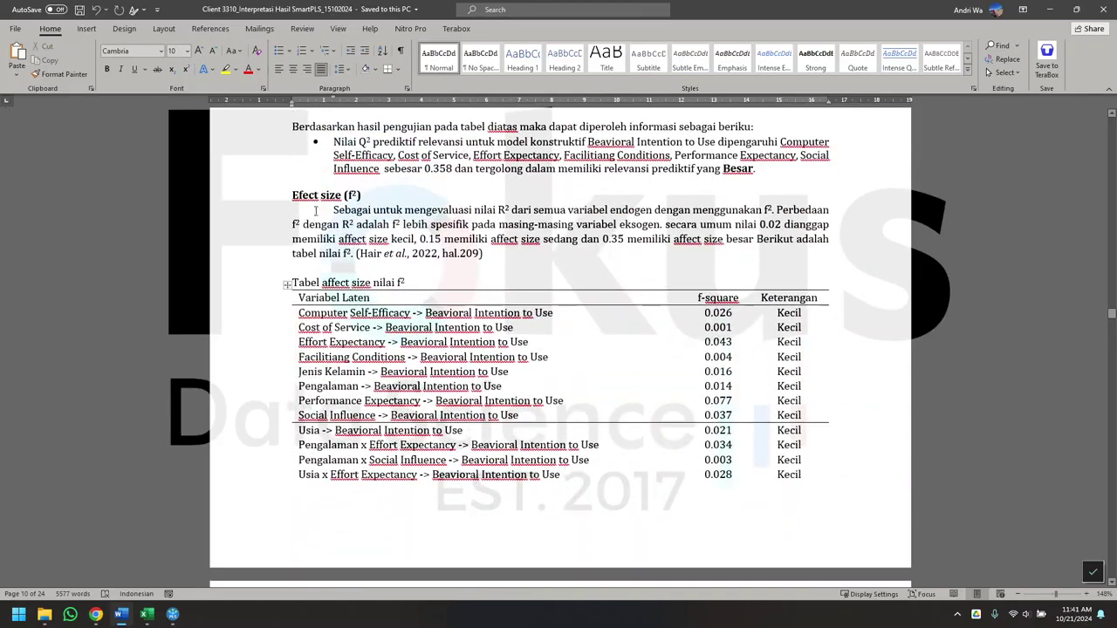
pyautogui.doubleClick(305, 195)
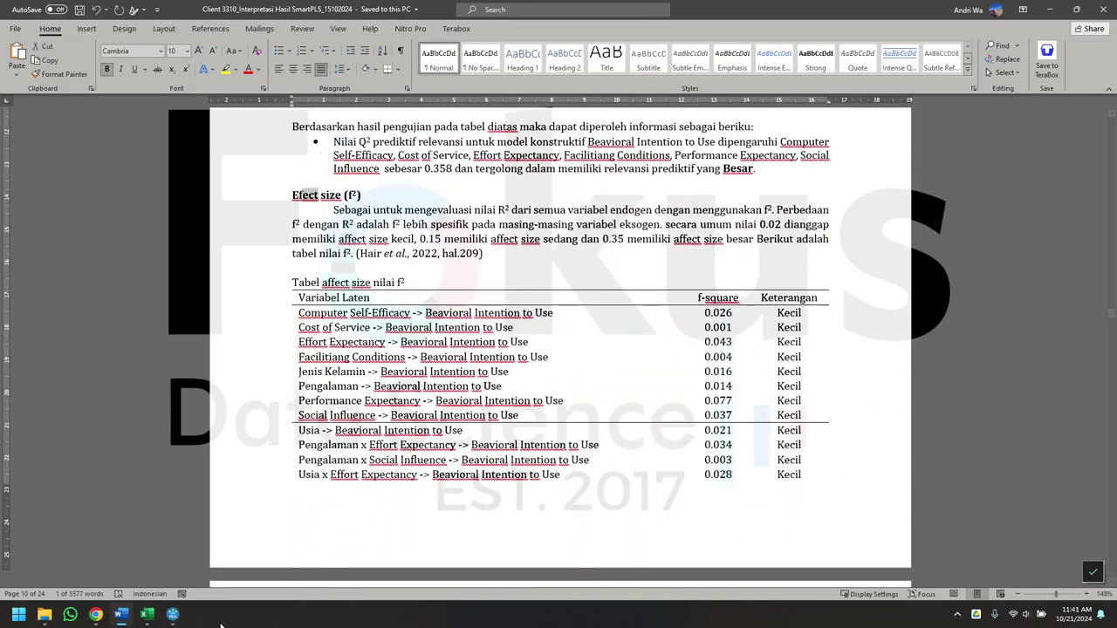
# - Return to the SmartPLS report and examine the f-square results as a matrix and as a list
pyautogui.click(172, 618)
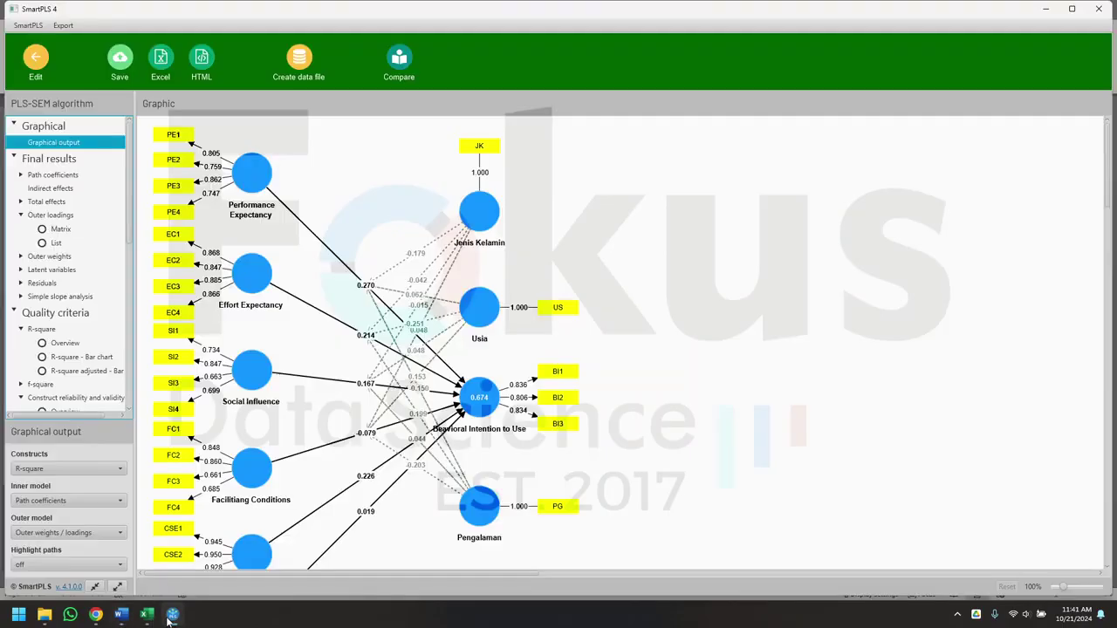
pyautogui.click(52, 385)
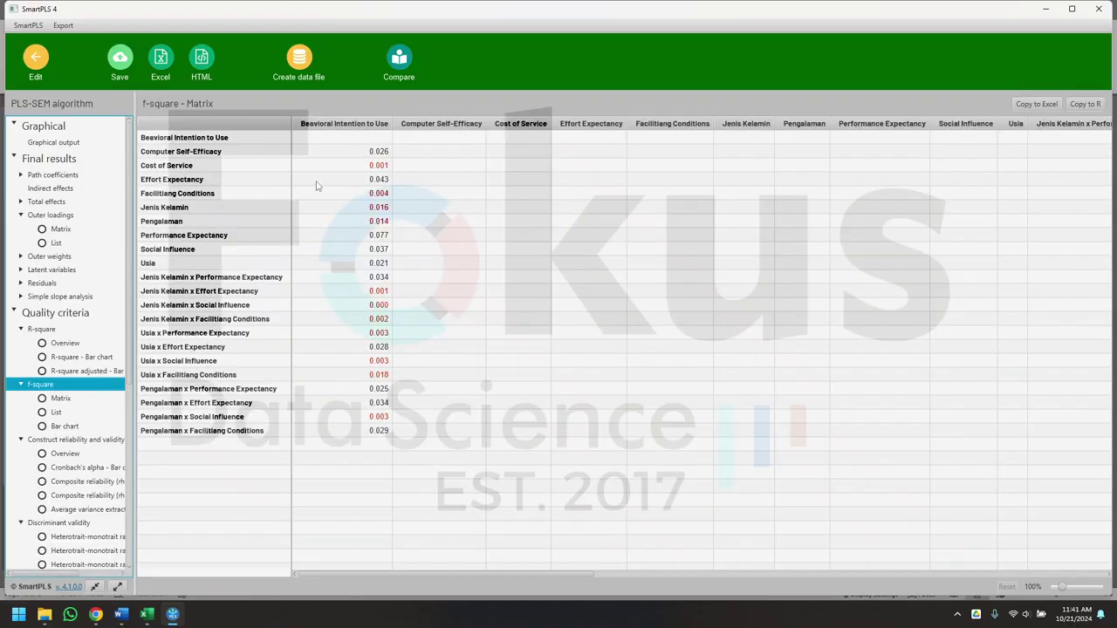
pyautogui.click(56, 412)
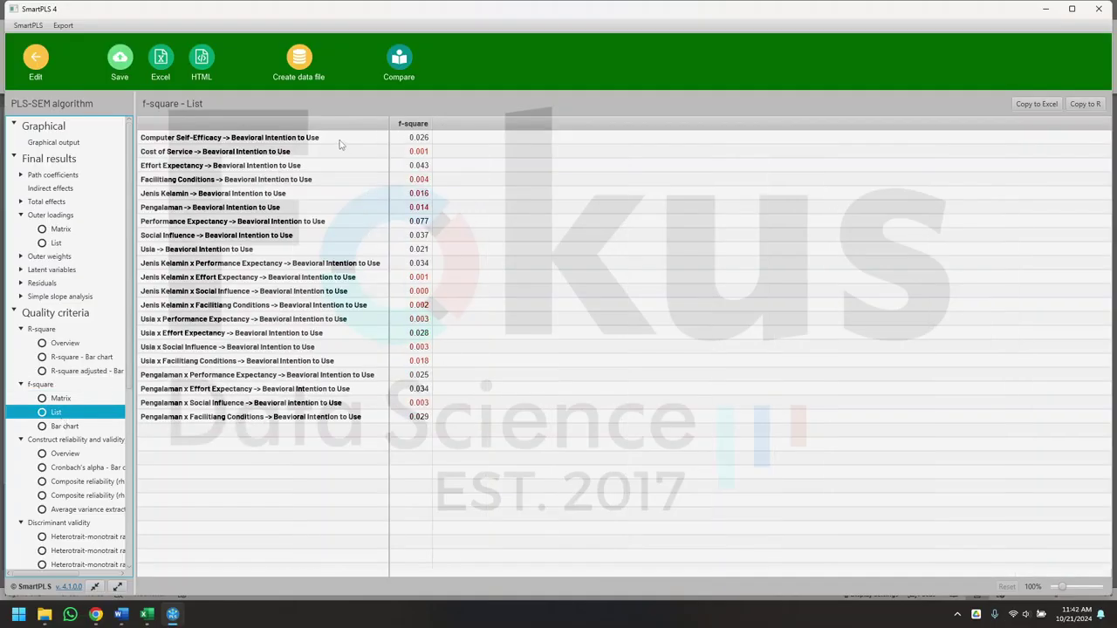
# - Switch to the Word document and compare the f² effect size table with the written interpretation of each path
pyautogui.click(121, 614)
pyautogui.scroll(-8, 288, 284)
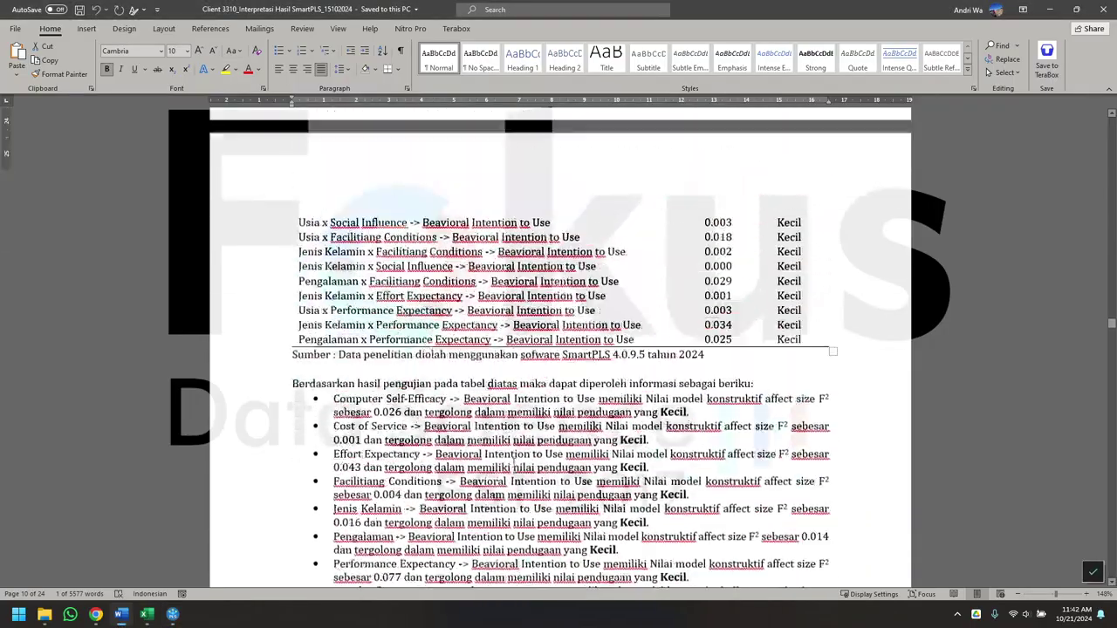
pyautogui.scroll(3, 559, 349)
pyautogui.scroll(-10, 559, 349)
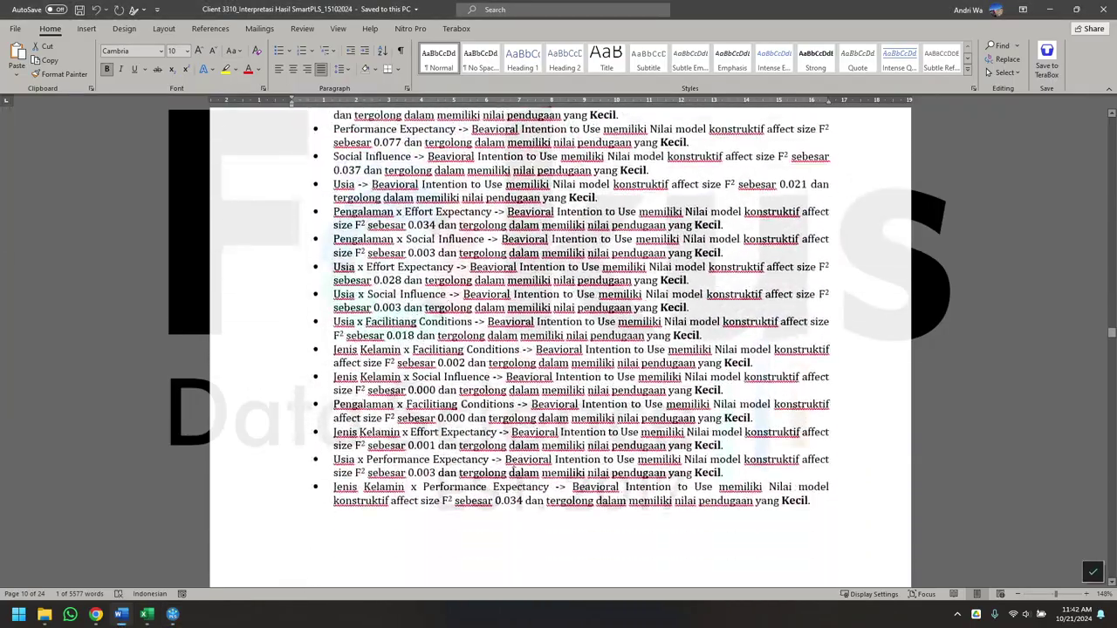
pyautogui.scroll(-3, 513, 472)
pyautogui.scroll(15, 513, 472)
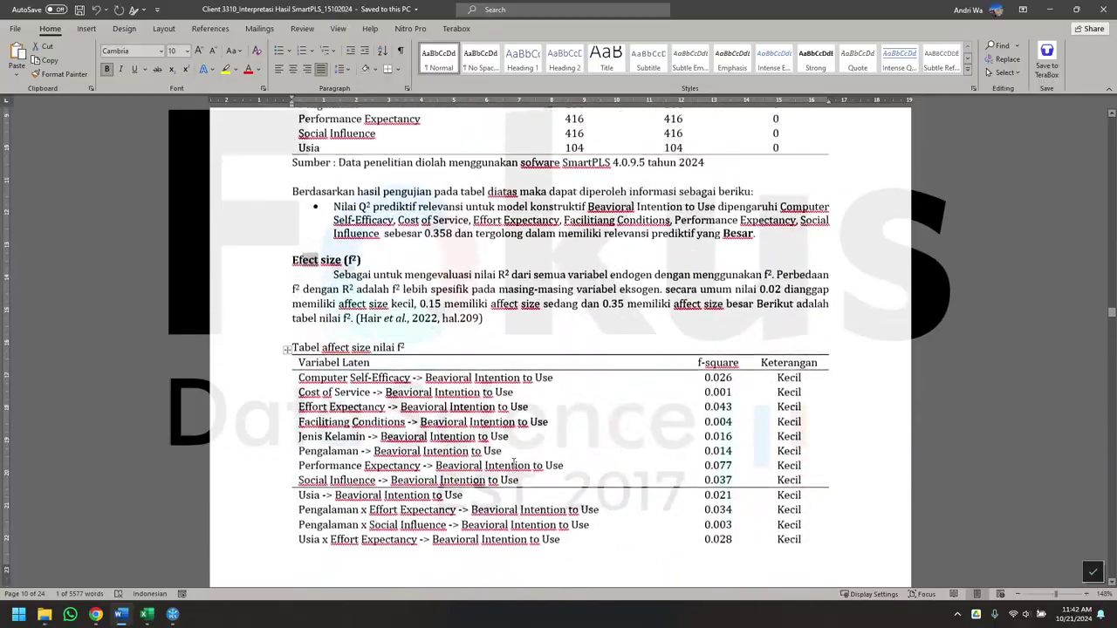
pyautogui.scroll(1, 514, 464)
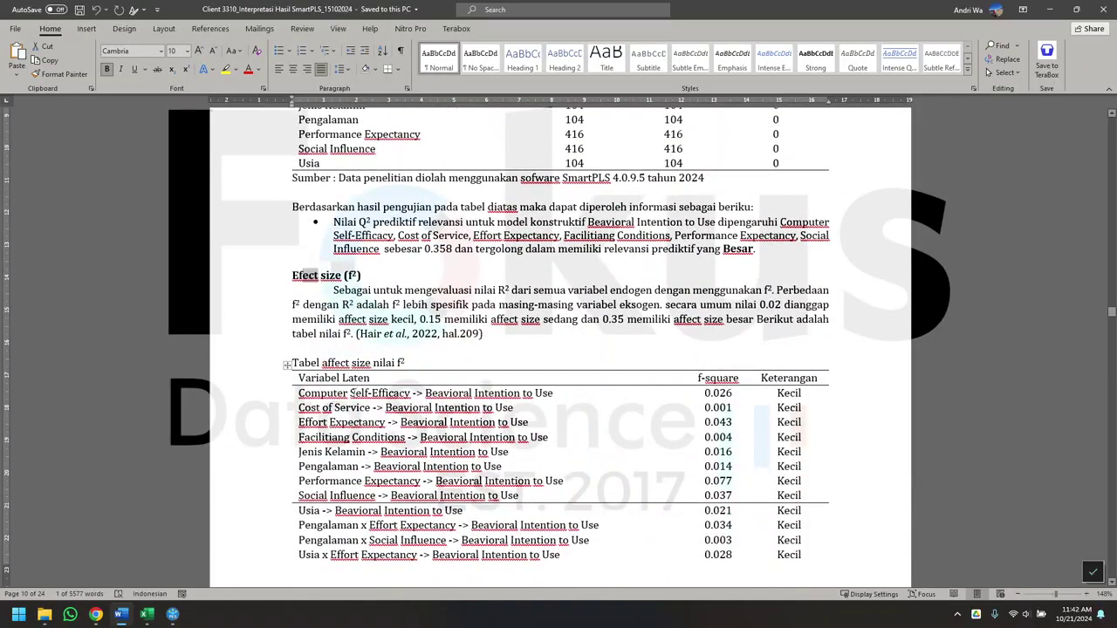
# - Compare the f-square value of the Computer Self-Efficacy -> Beavioral Intention to Use path with the effect size thresholds, highlighting the 0.15 limit
pyautogui.click(302, 399)
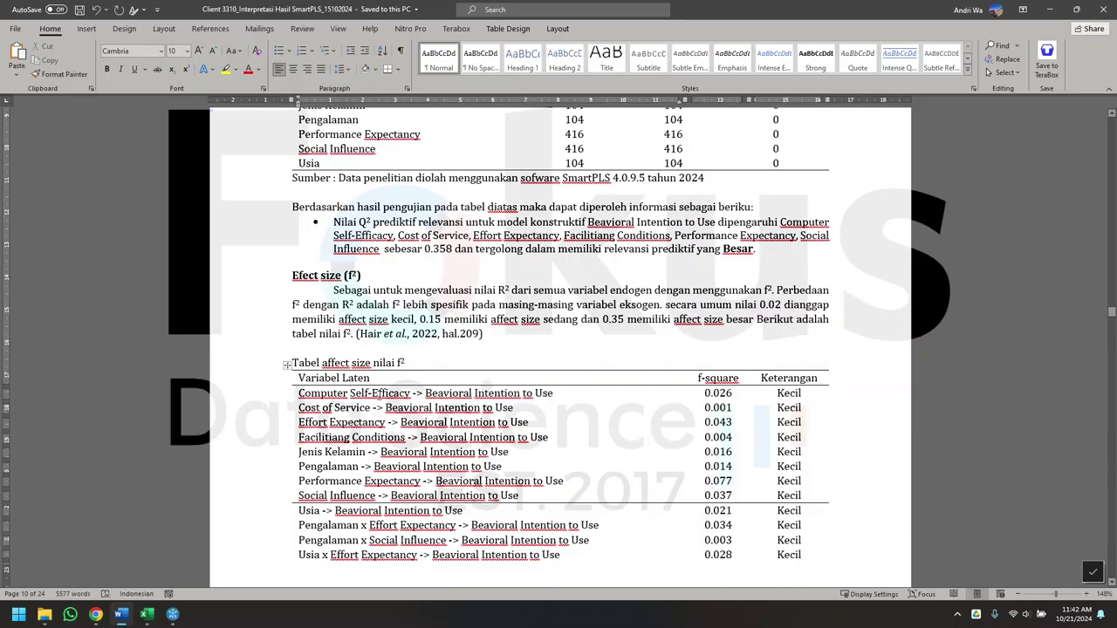
pyautogui.click(410, 394)
pyautogui.moveTo(443, 394); pyautogui.dragTo(521, 393)
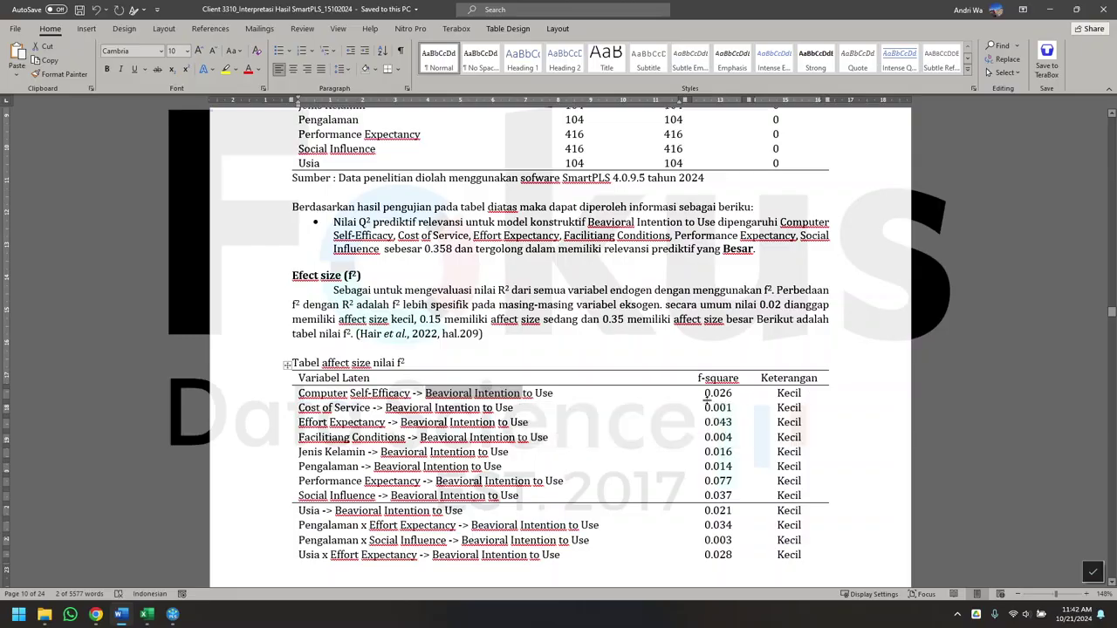
pyautogui.click(724, 393)
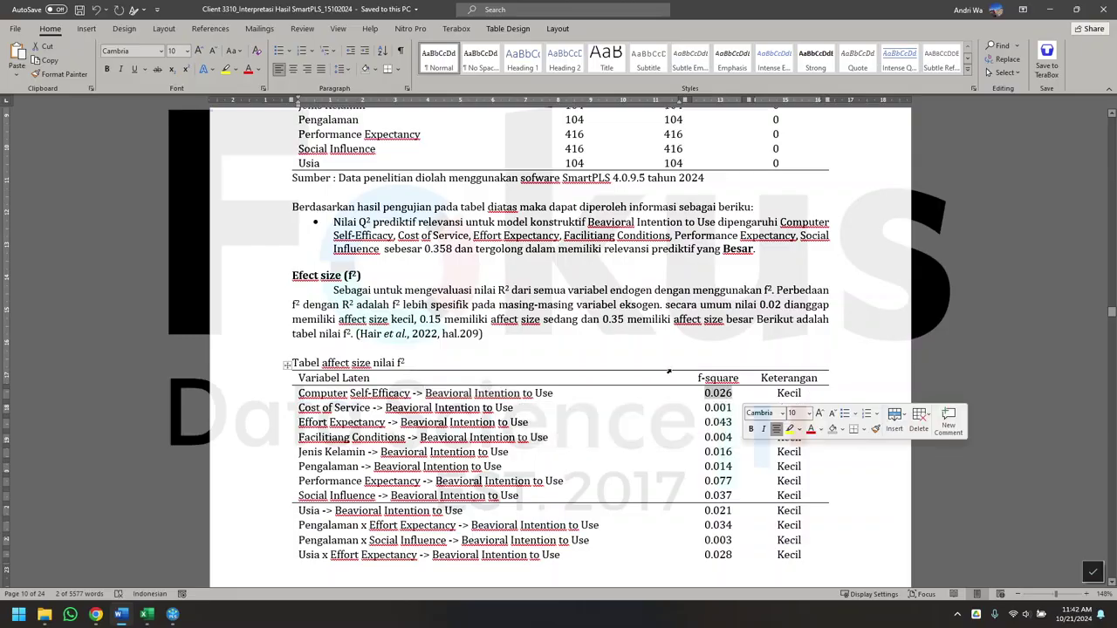
pyautogui.click(430, 308)
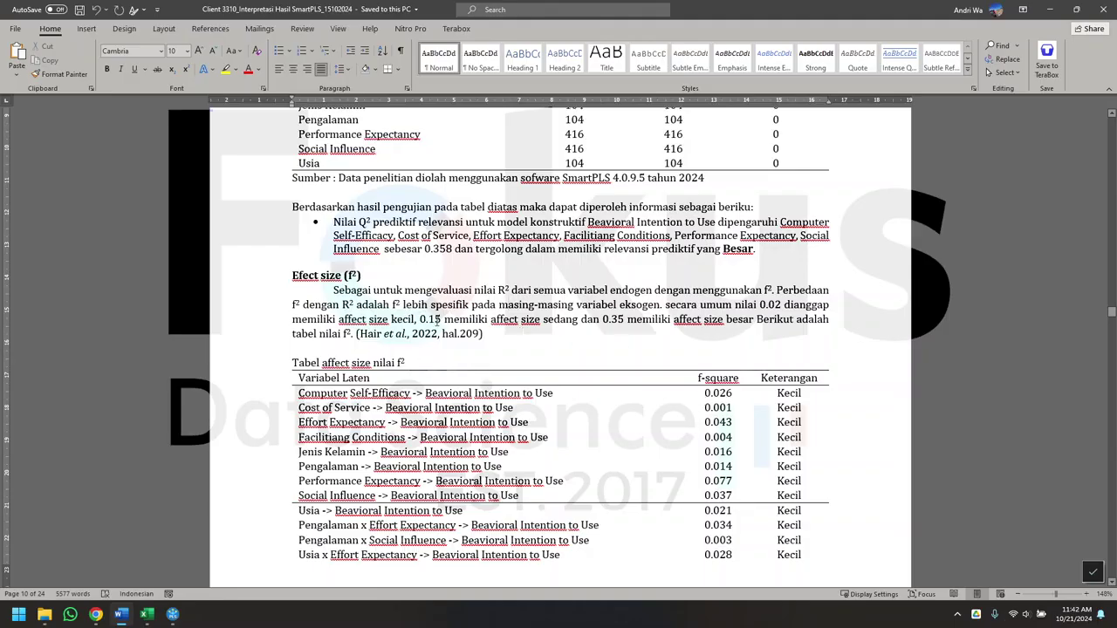
pyautogui.moveTo(444, 324); pyautogui.dragTo(416, 326)
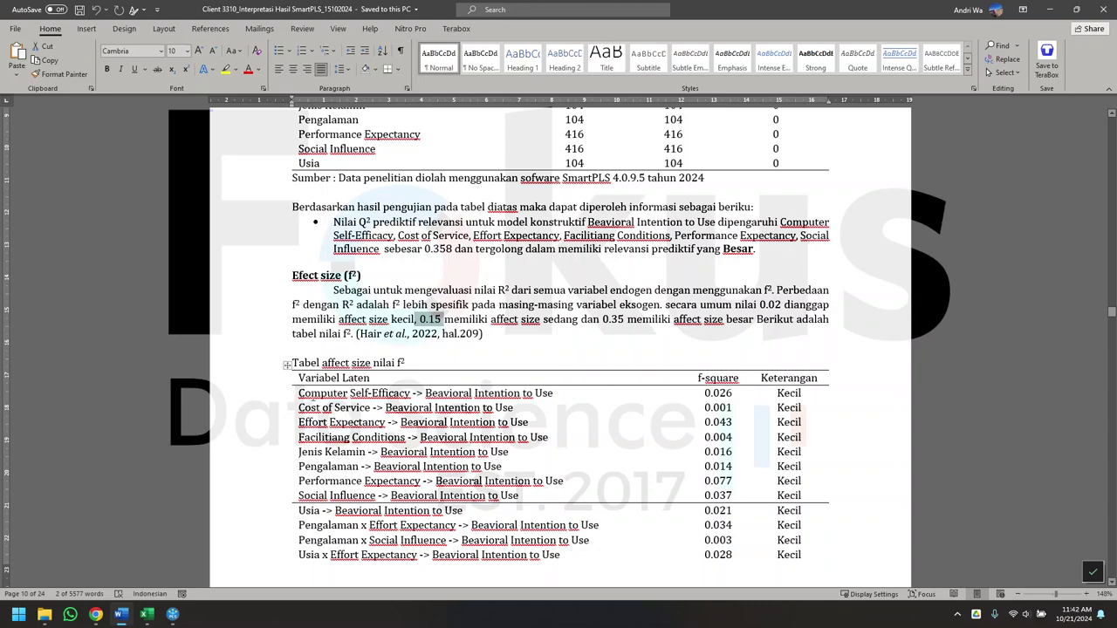
pyautogui.click(301, 395)
pyautogui.moveTo(312, 394); pyautogui.dragTo(331, 394)
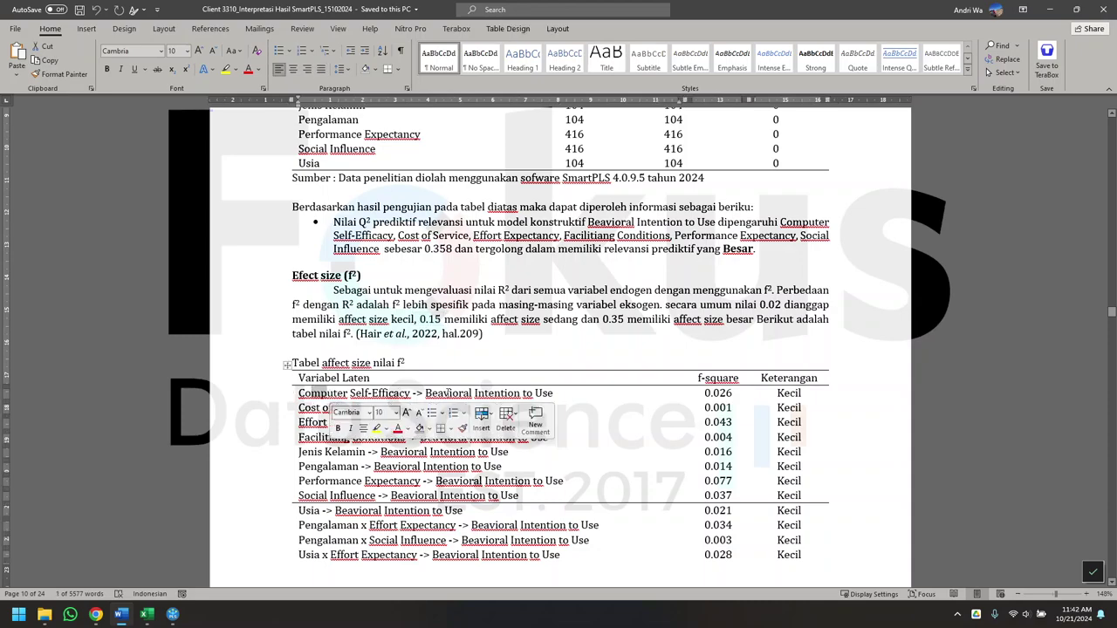
pyautogui.click(561, 344)
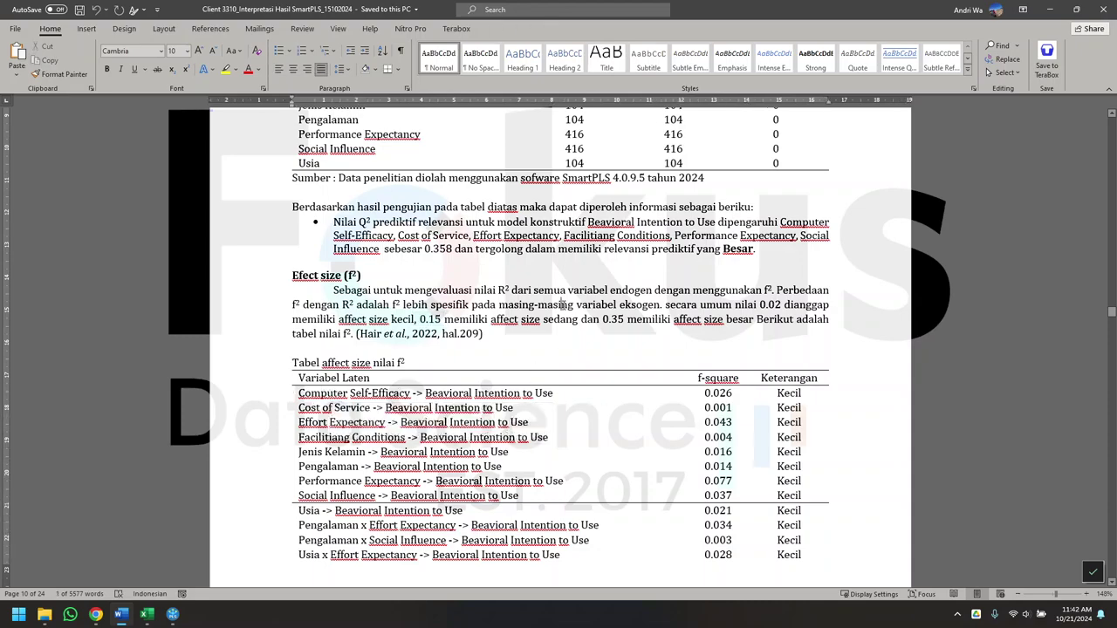
# - Skim the remaining rows of the f² effect size table and go back to the predictive relevance (Q²) section
pyautogui.scroll(-3, 569, 358)
pyautogui.scroll(-15, 573, 388)
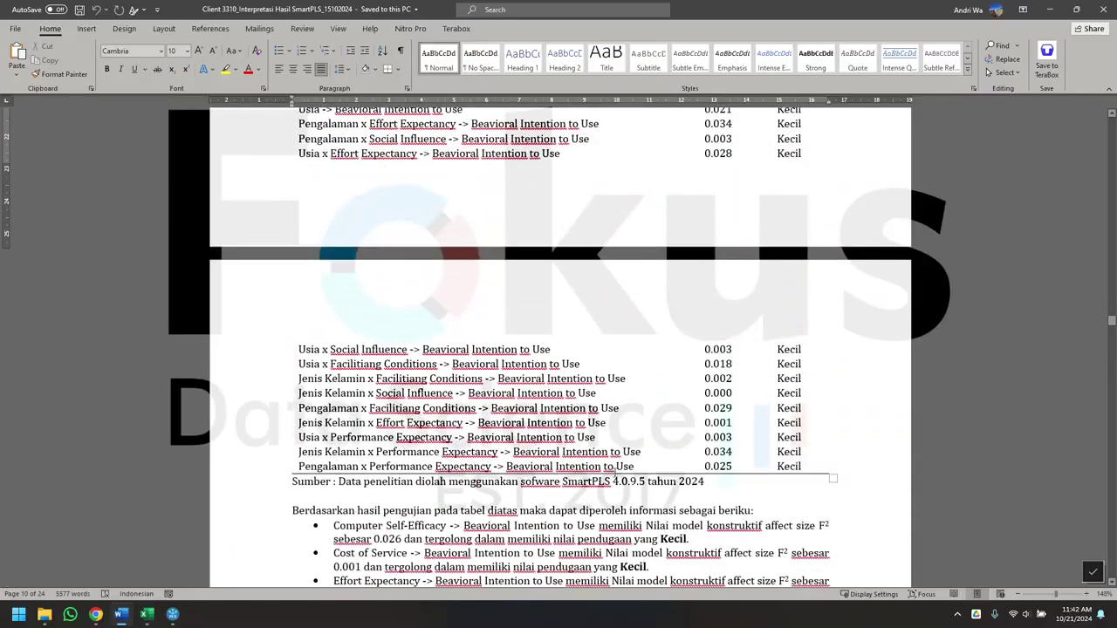
pyautogui.scroll(20, 561, 445)
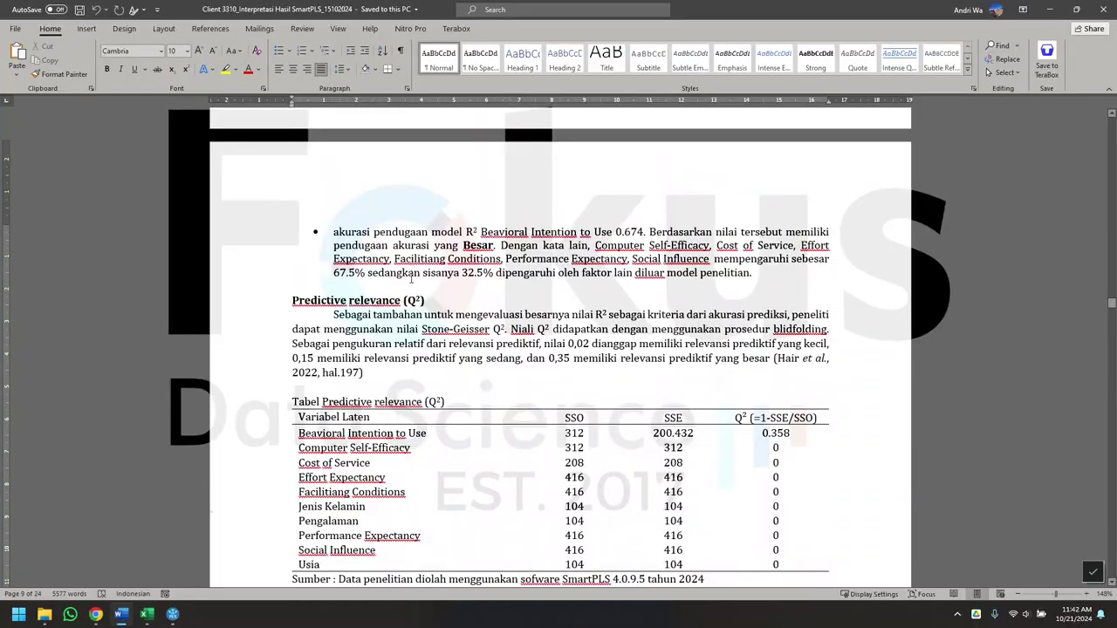
# - Switch to SmartPLS, run Blindfolding on the model with omission distance 7, and open the total construct cross-validated redundancy results
pyautogui.click(175, 615)
pyautogui.click(51, 63)
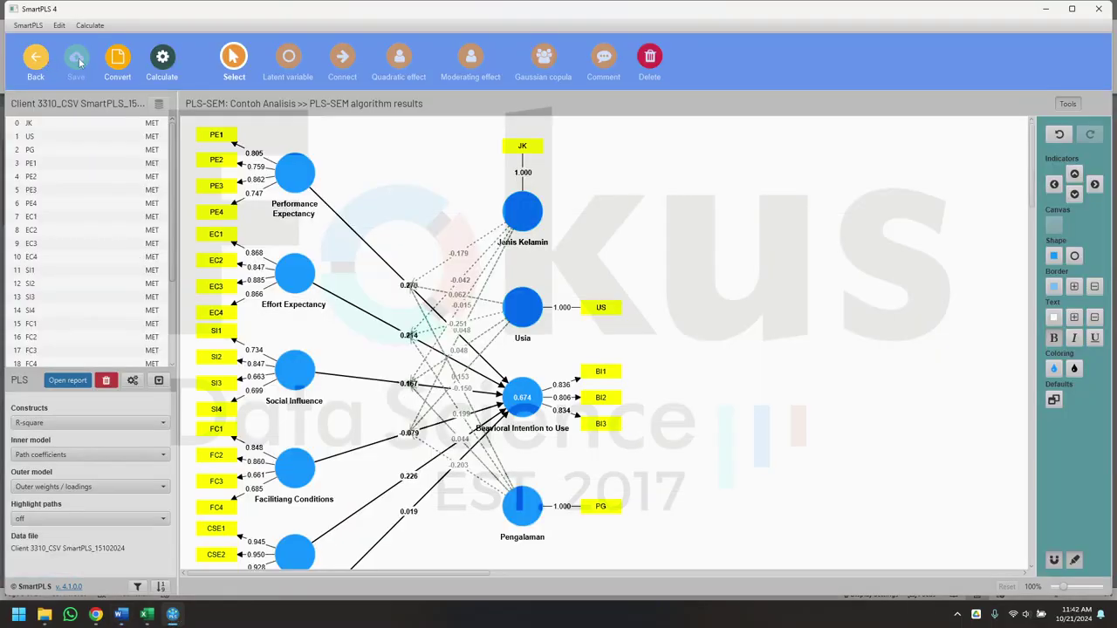
pyautogui.click(163, 61)
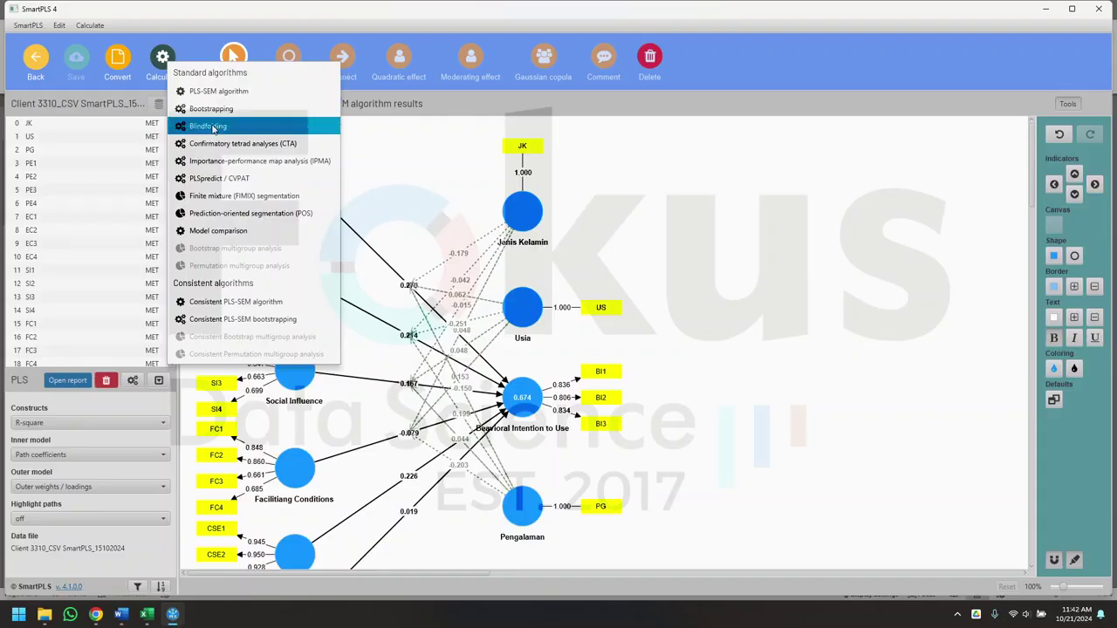
pyautogui.click(213, 128)
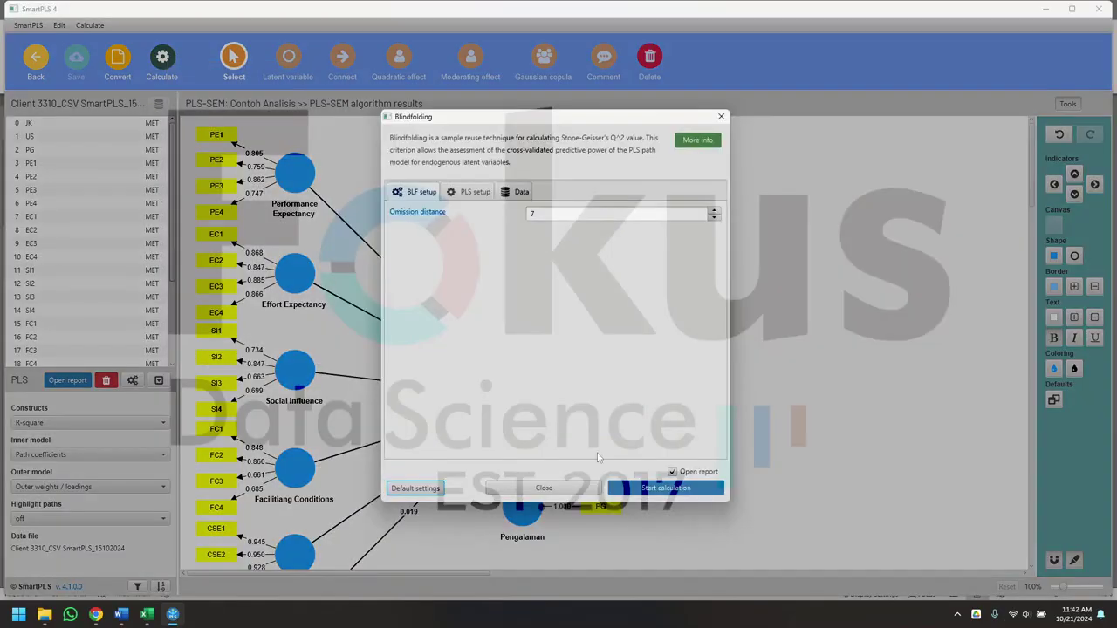
pyautogui.click(651, 488)
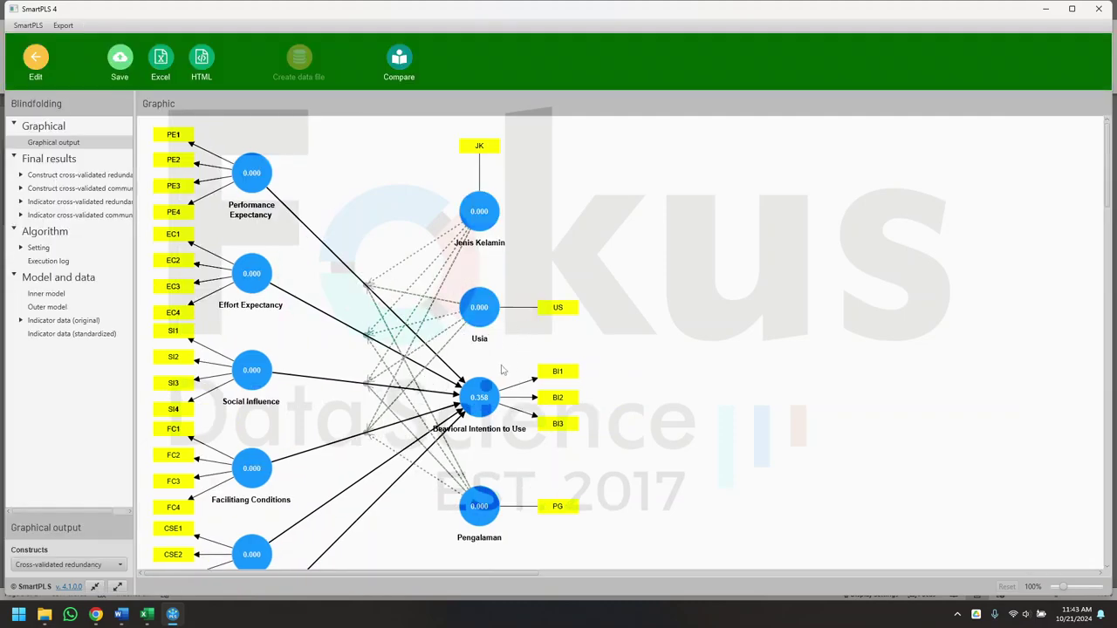
pyautogui.click(62, 177)
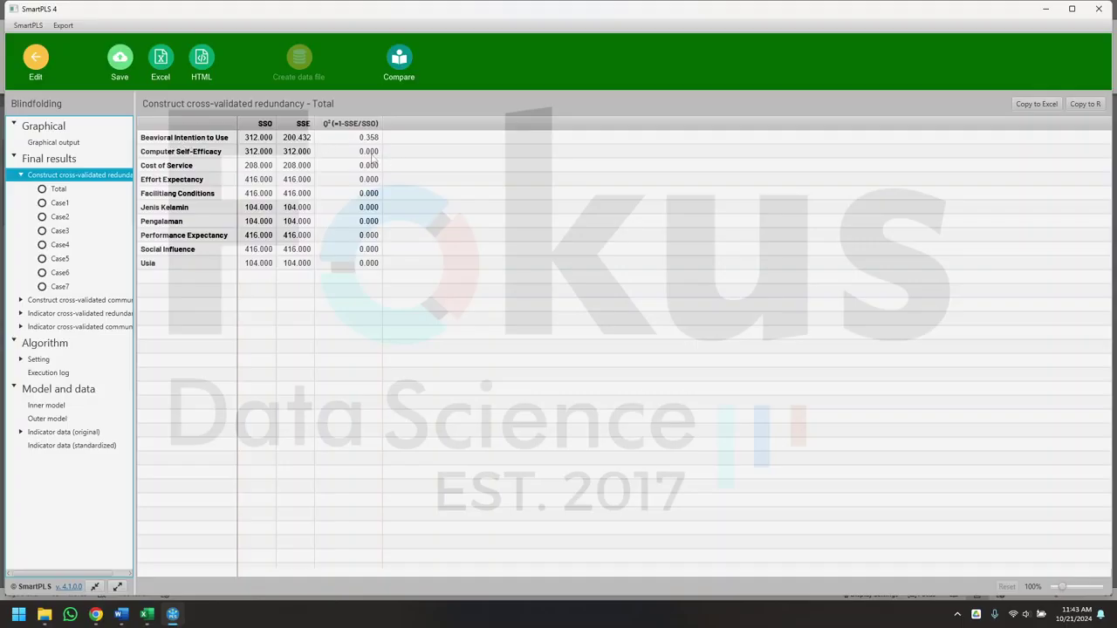
# - Switch to the Word document and compare the Q² table and its interpretation with the predictive relevance thresholds, highlighting "relevansi prediktif"
pyautogui.click(121, 614)
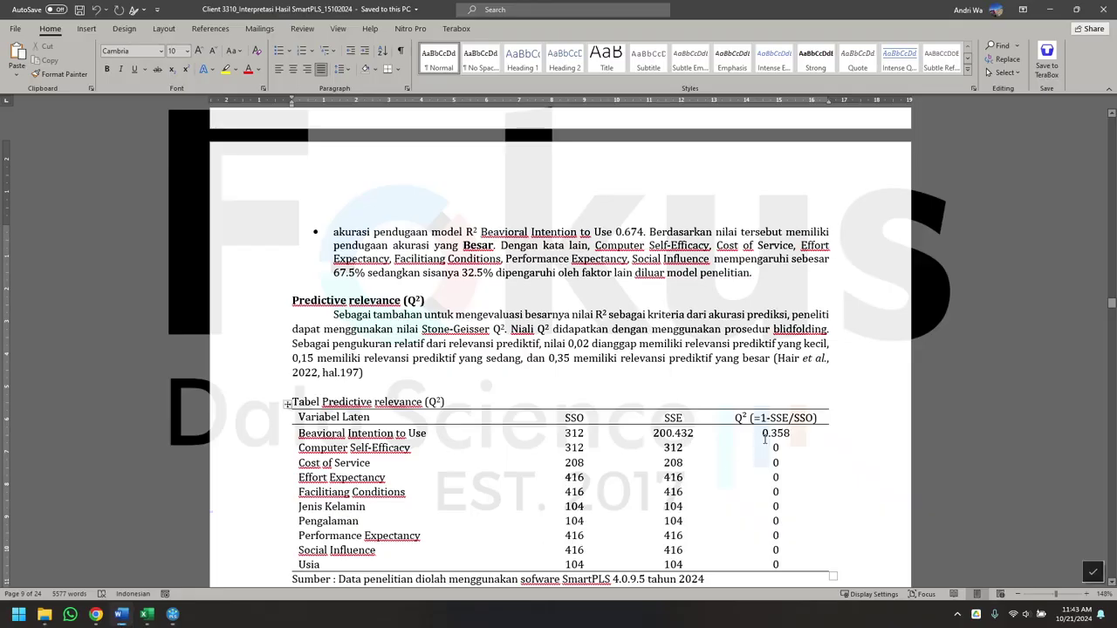
pyautogui.click(585, 356)
pyautogui.moveTo(646, 358); pyautogui.dragTo(712, 358)
pyautogui.scroll(-5, 712, 471)
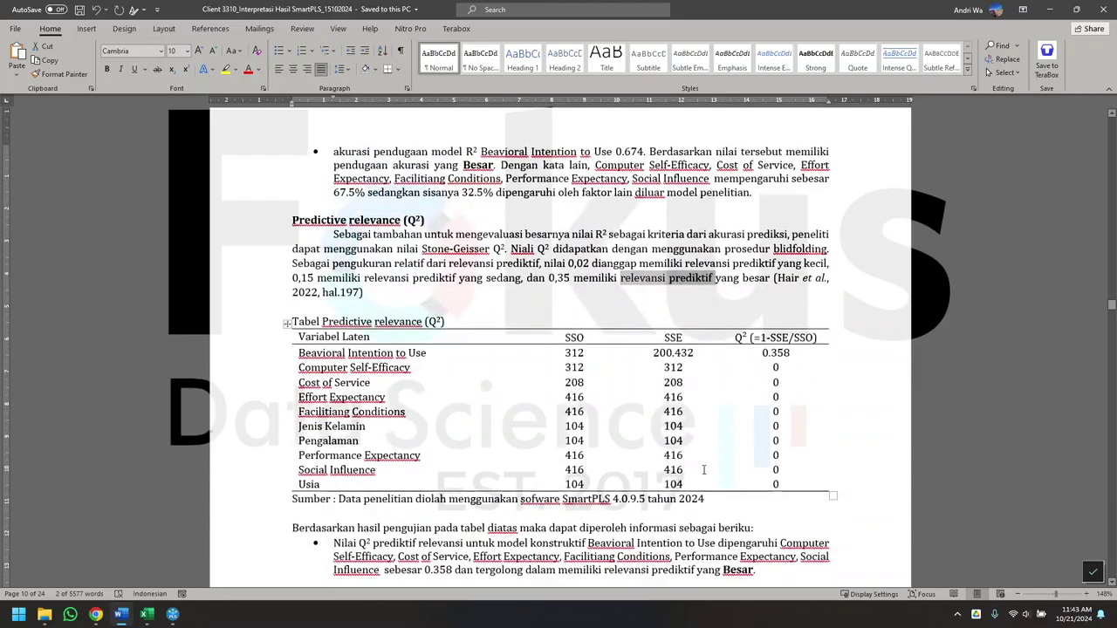
pyautogui.click(729, 407)
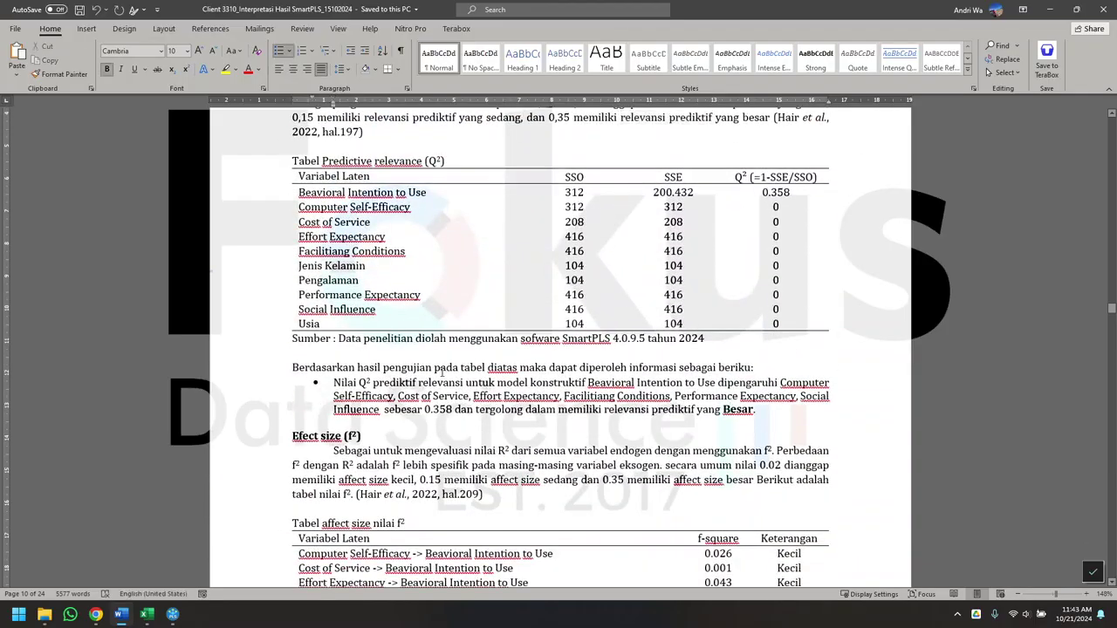
pyautogui.scroll(5, 387, 352)
pyautogui.scroll(-5, 390, 523)
pyautogui.scroll(4, 698, 377)
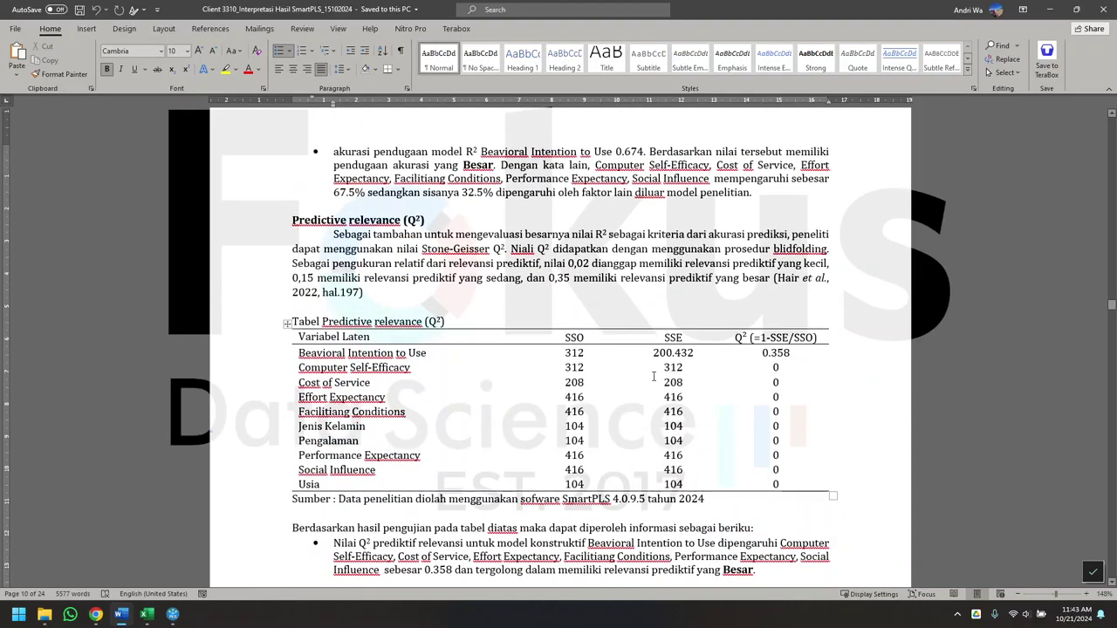
# - Recheck the R², Q² and f² sections in the document and continue to the Uji Hipotesis Penelitian section
pyautogui.scroll(5, 652, 375)
pyautogui.scroll(1, 653, 375)
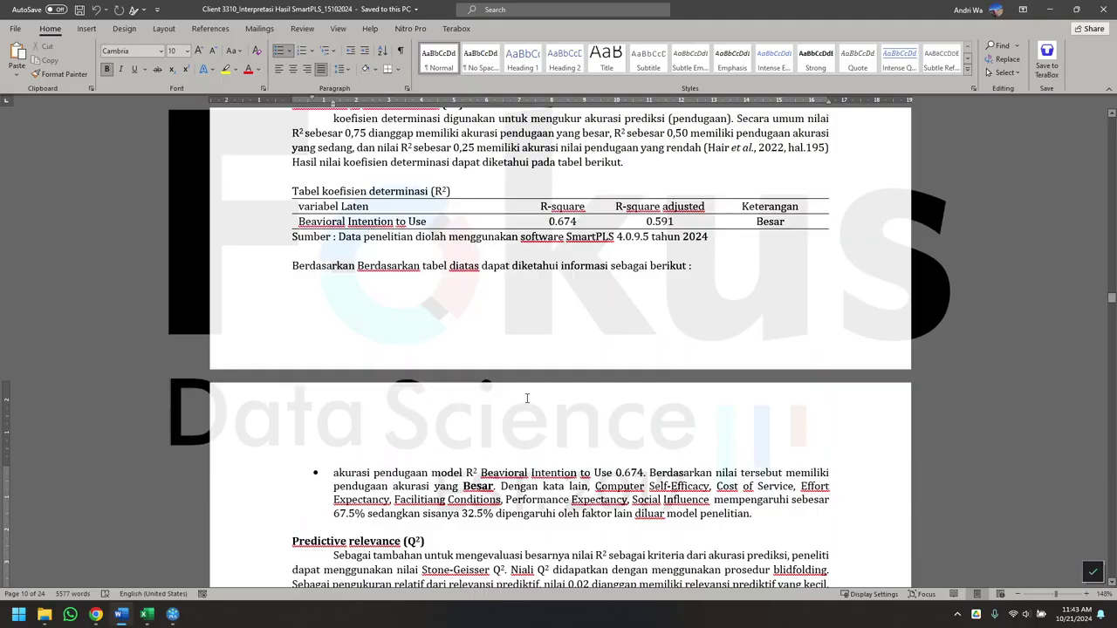
pyautogui.scroll(-10, 527, 398)
pyautogui.scroll(1, 774, 274)
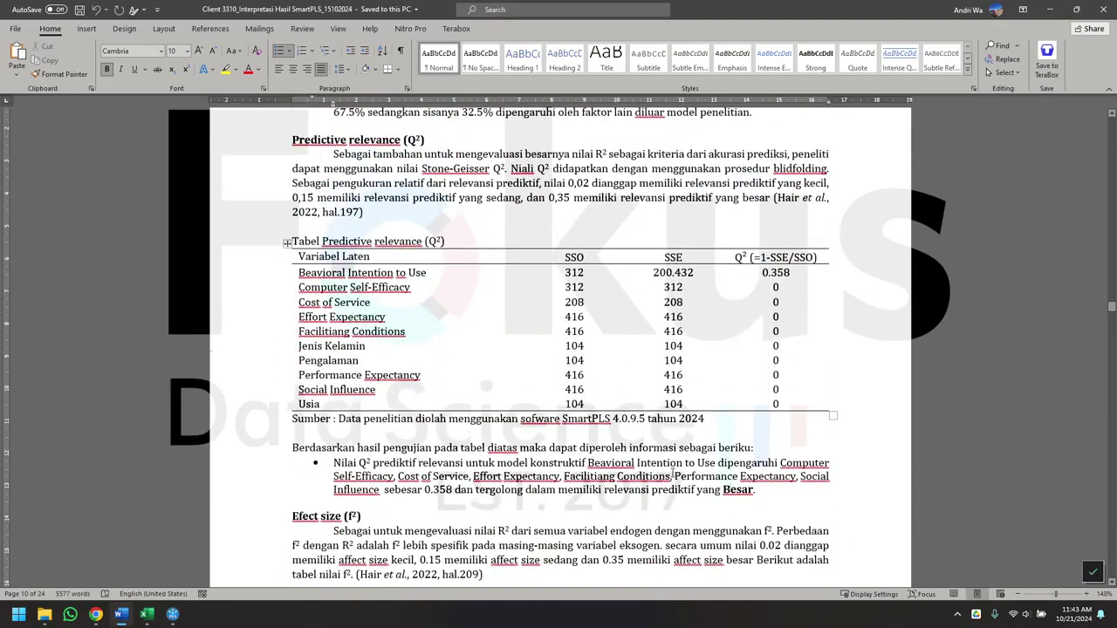
pyautogui.scroll(-20, 743, 488)
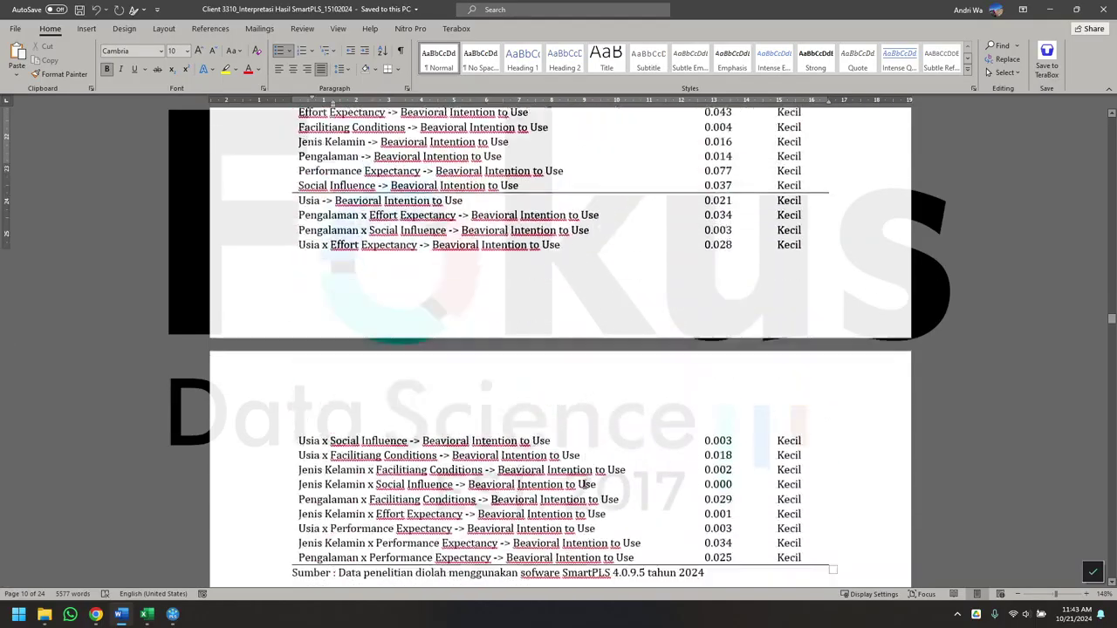
pyautogui.scroll(-15, 585, 485)
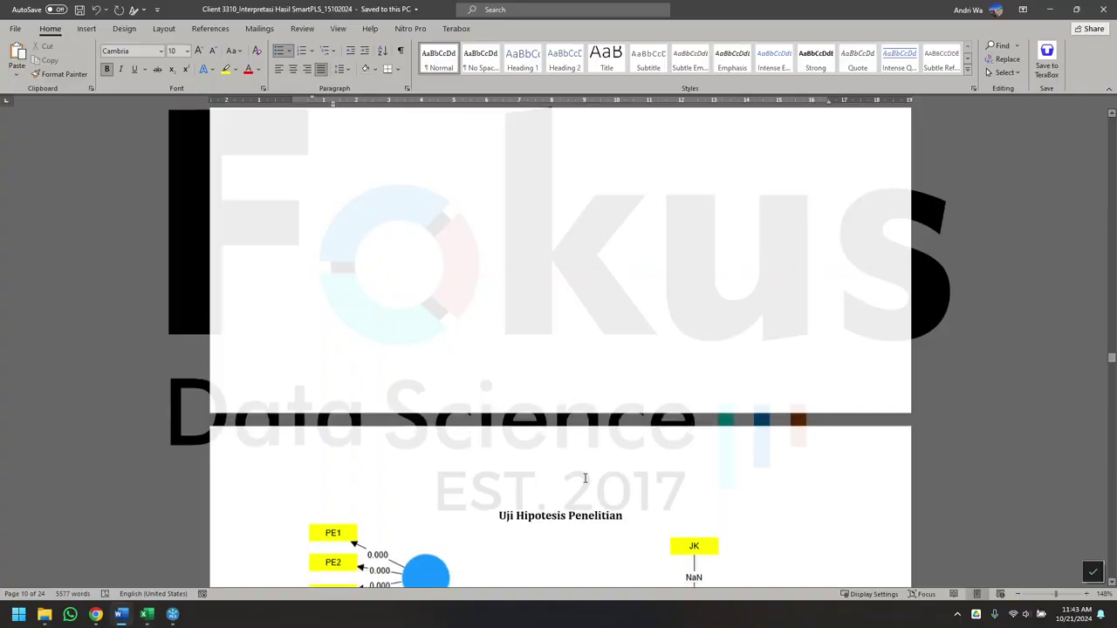
# - Switch to SmartPLS, return to the model, and run Bootstrapping with 5000 subsamples, percentile bootstrap and a two-tailed test at 0.05 significance
pyautogui.click(172, 615)
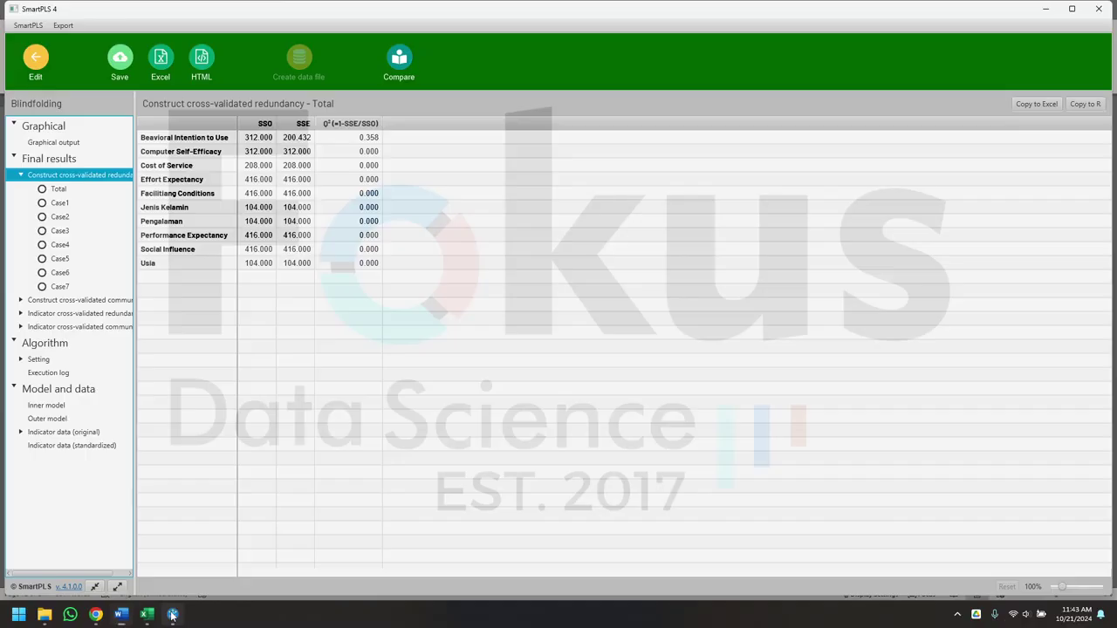
pyautogui.click(39, 63)
pyautogui.click(161, 63)
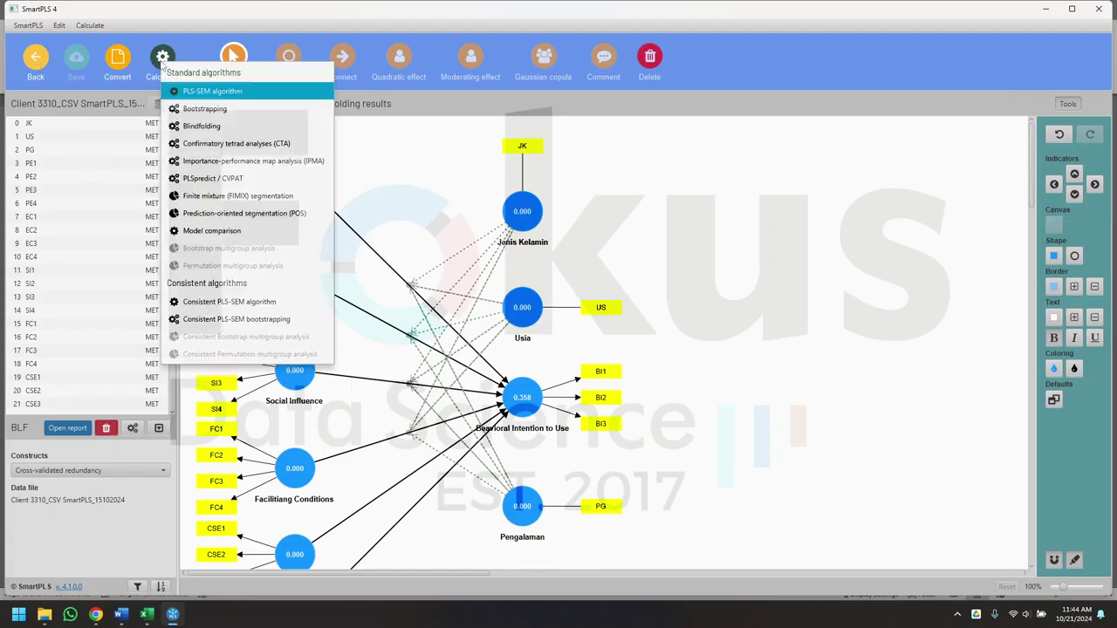
pyautogui.click(218, 114)
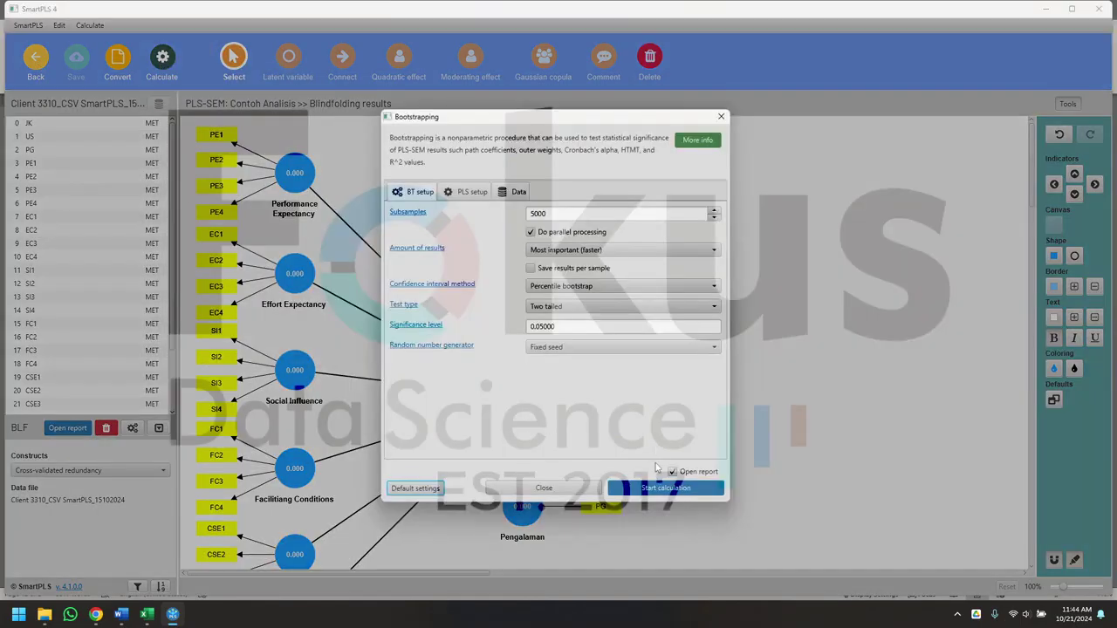
pyautogui.click(659, 488)
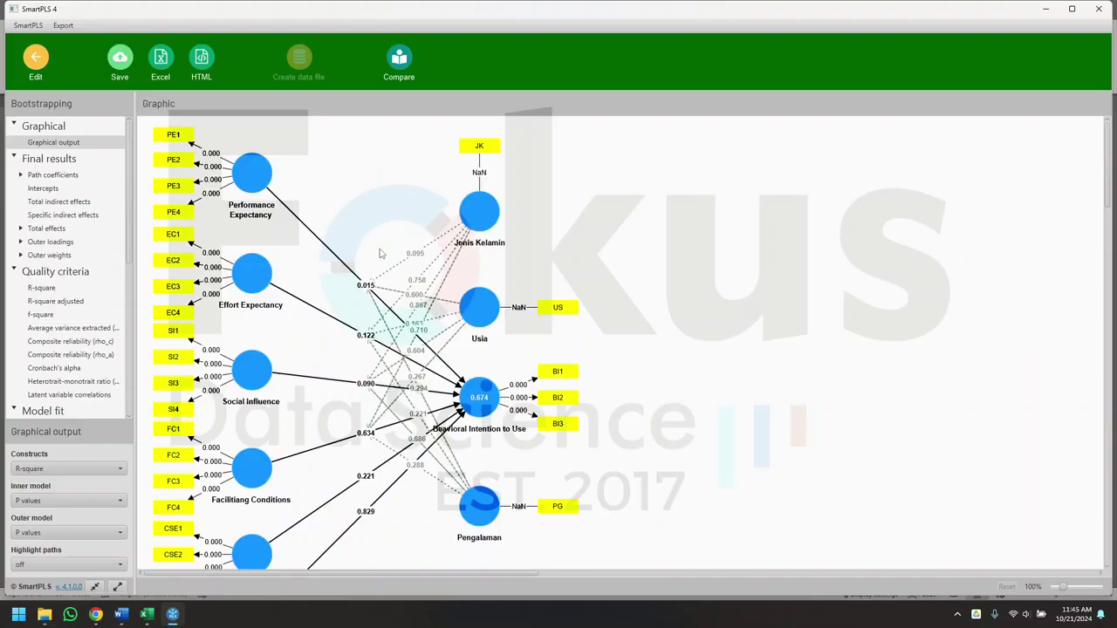
# - Expand the path coefficients results in the bootstrapping report
pyautogui.click(53, 175)
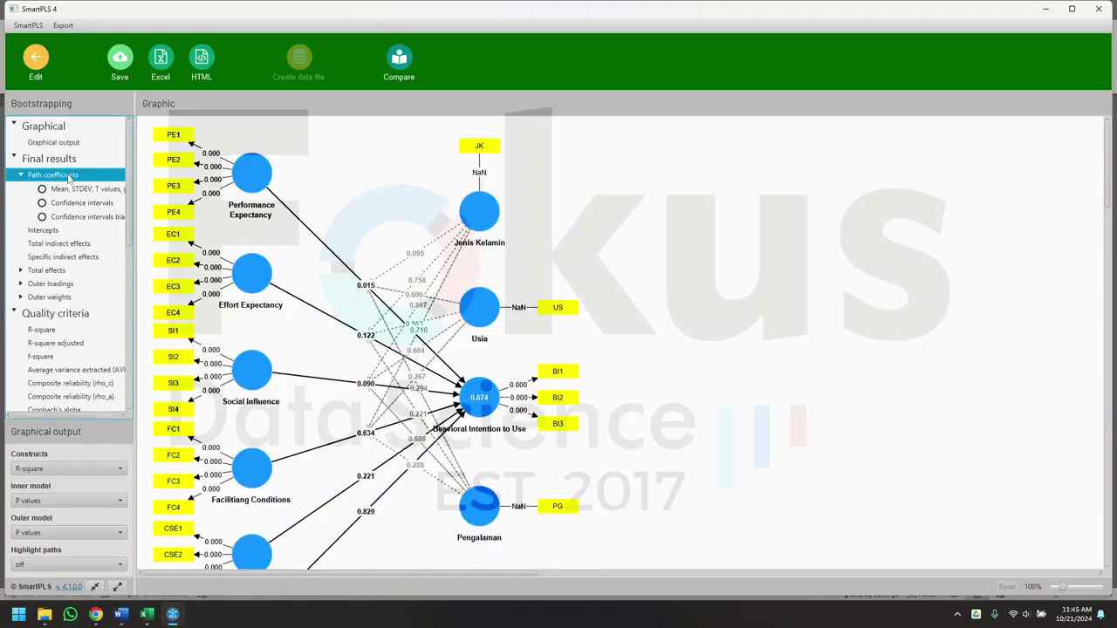